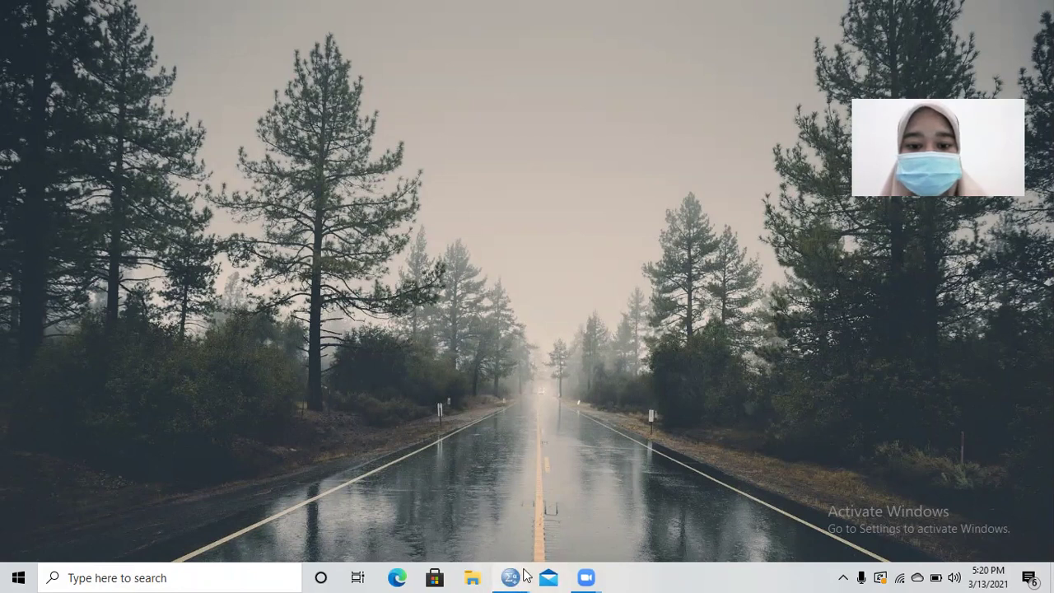
Switch to IBM SPSS Statistics, look over the Output viewer, and return to the untitled dataset in the Data Editor
mouse_move(523, 574)
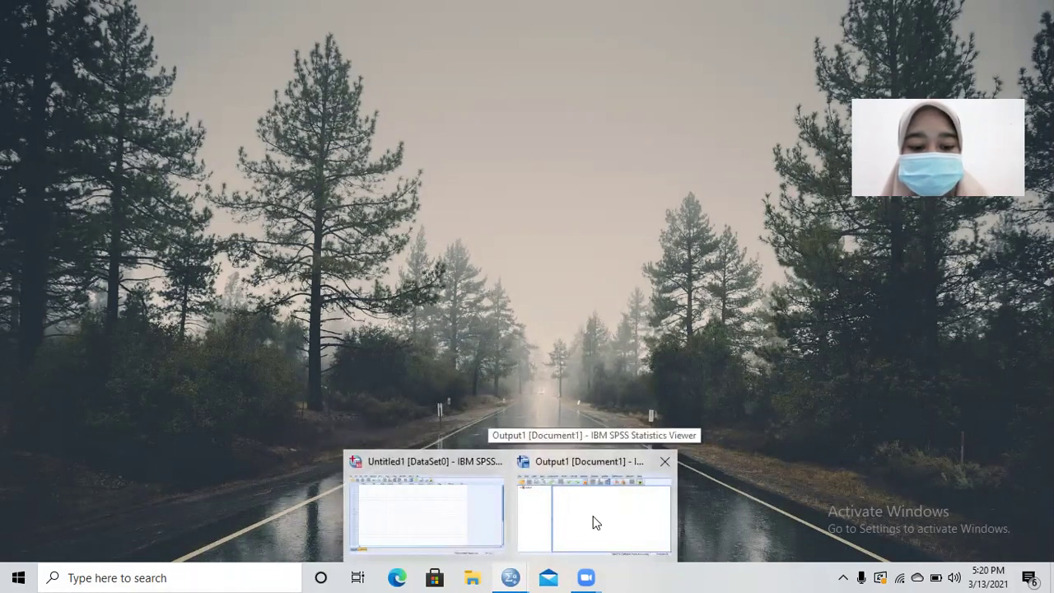
click(414, 523)
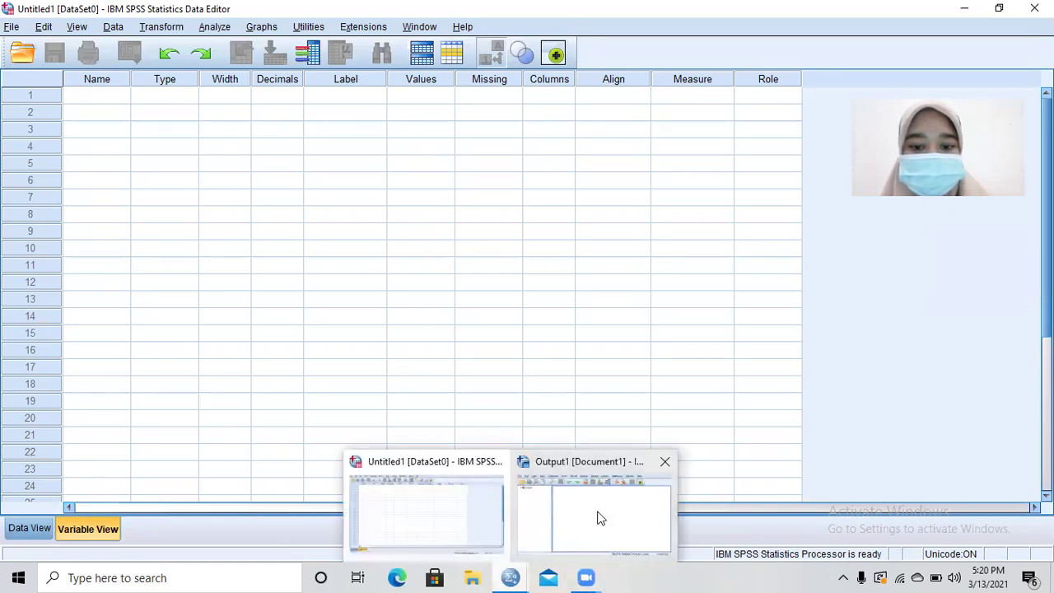
click(597, 517)
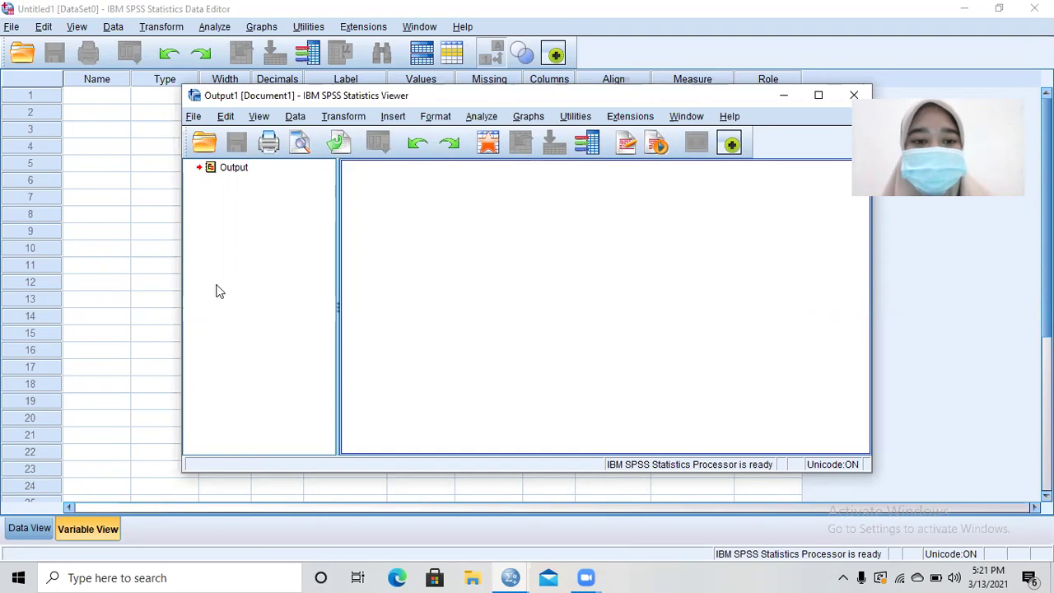
click(105, 285)
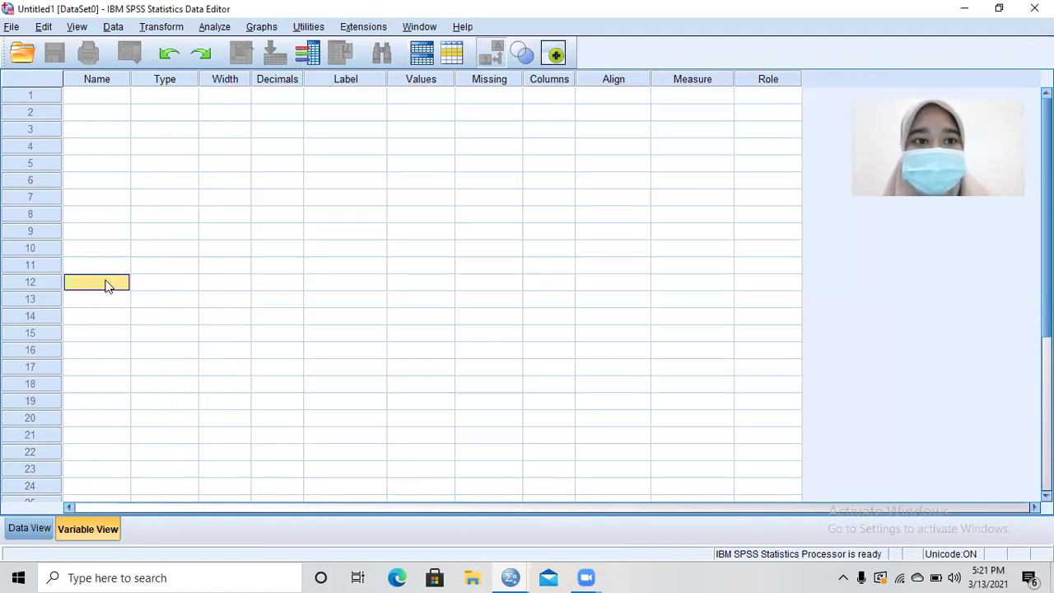
Compare the empty dataset's Data View and Variable View, finishing in Variable View with the first variable's name cell selected
click(108, 97)
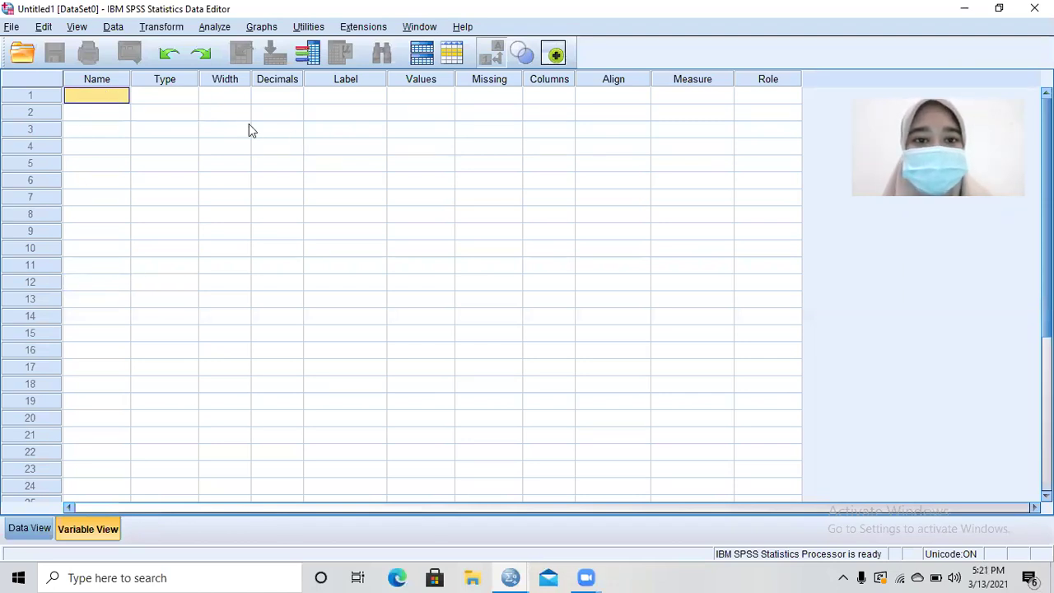
click(35, 532)
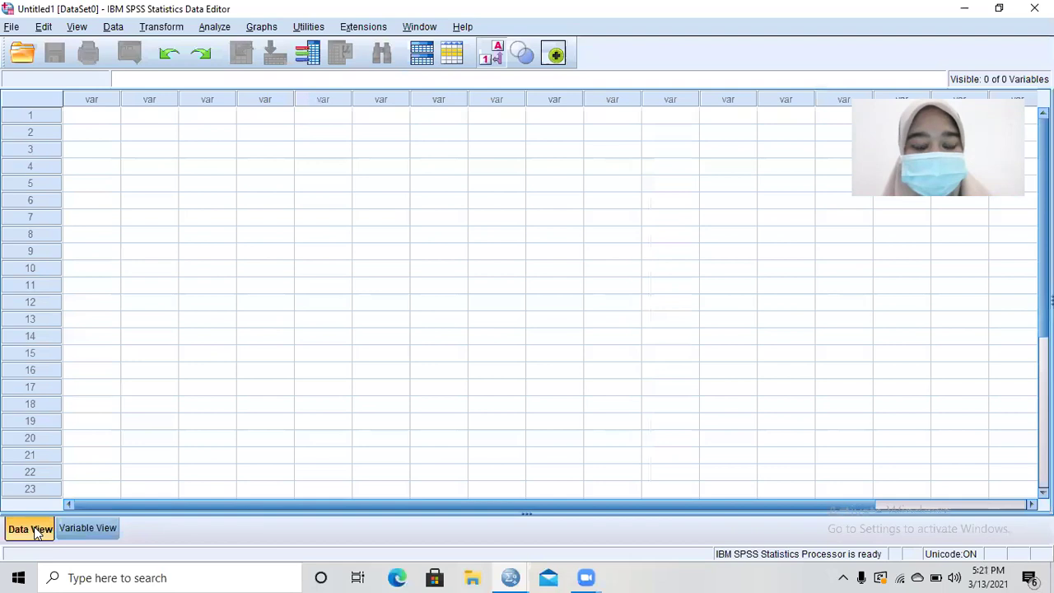
click(101, 528)
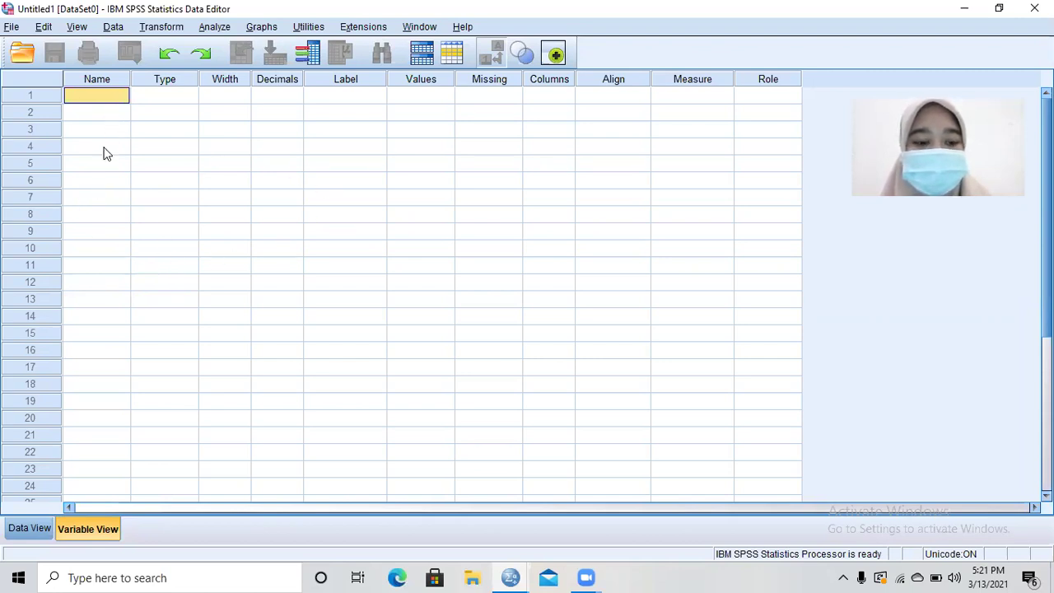
click(31, 530)
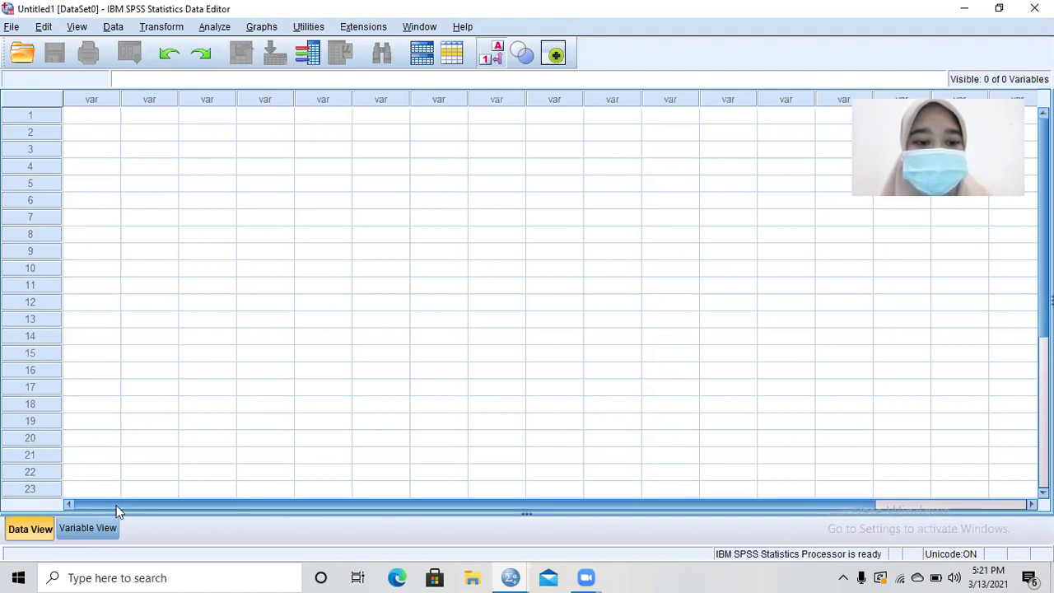
click(95, 530)
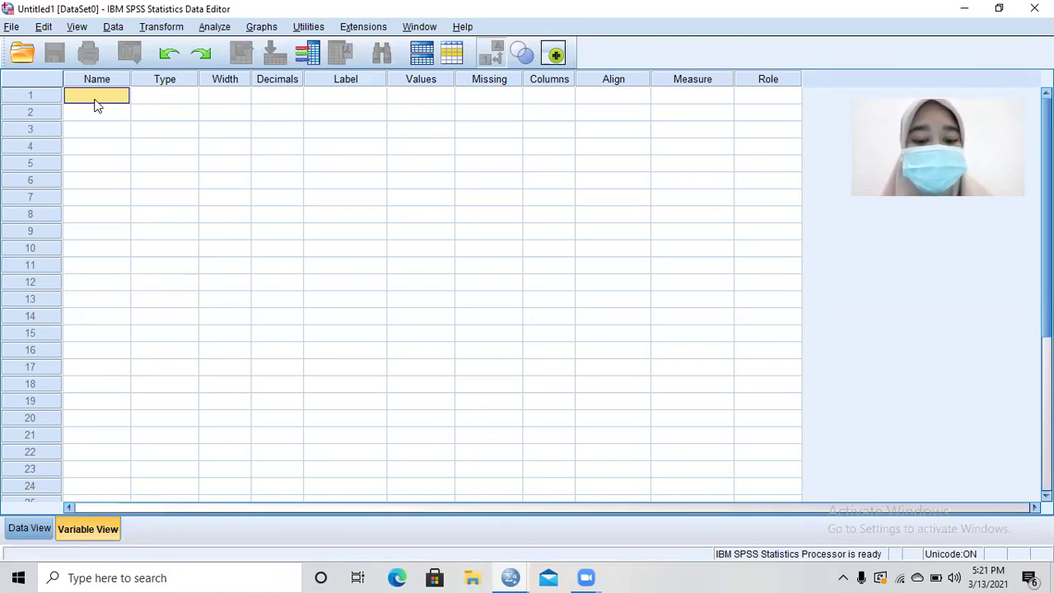
Name the first variable nl and the second variable umur
text(n)
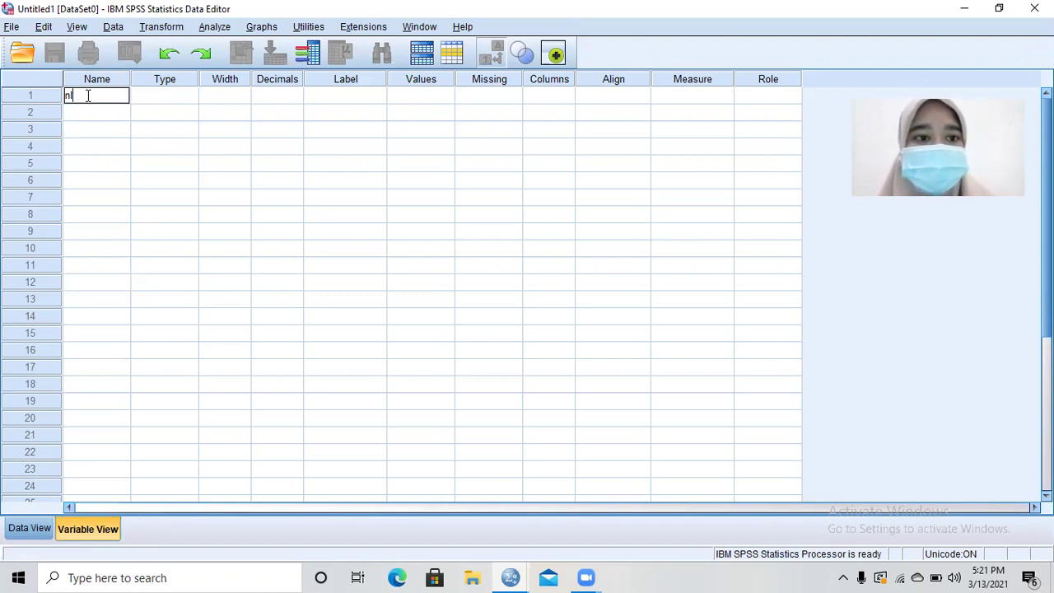
text(_)
key(BackSpace)
text(i)
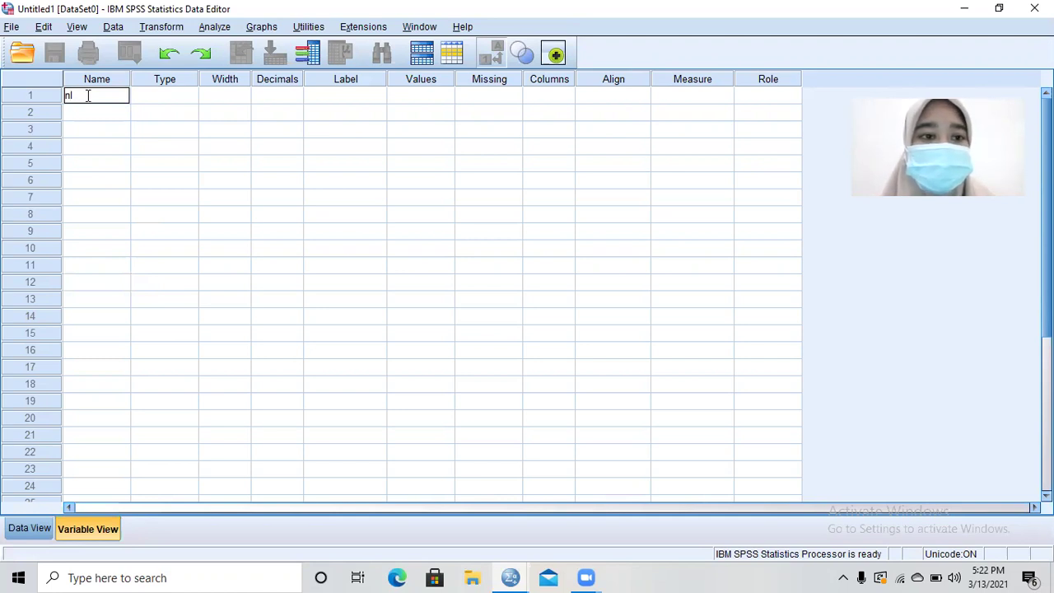
click(114, 113)
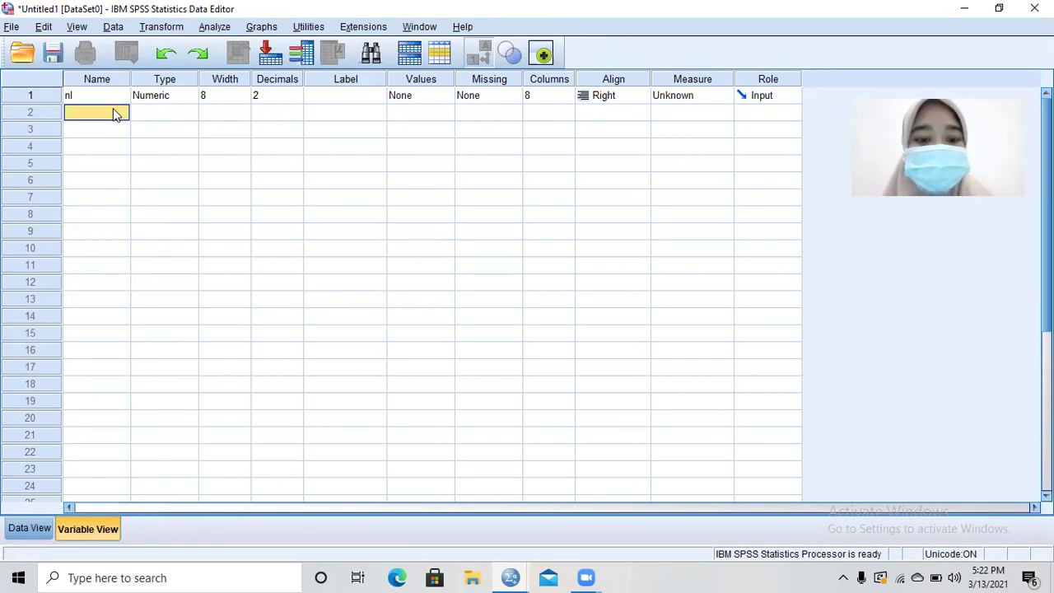
text(umur)
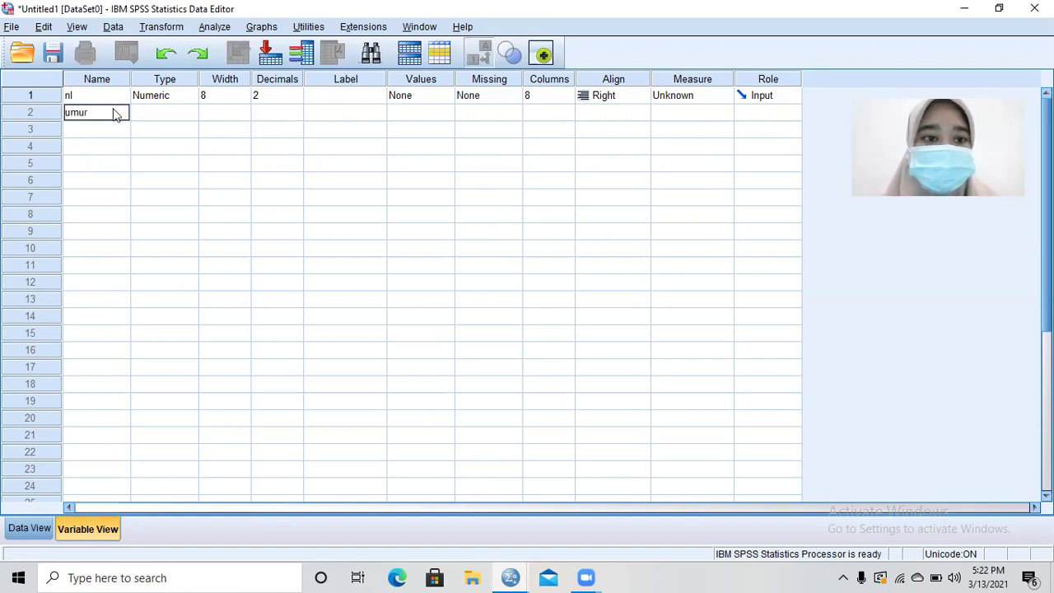
key(Return)
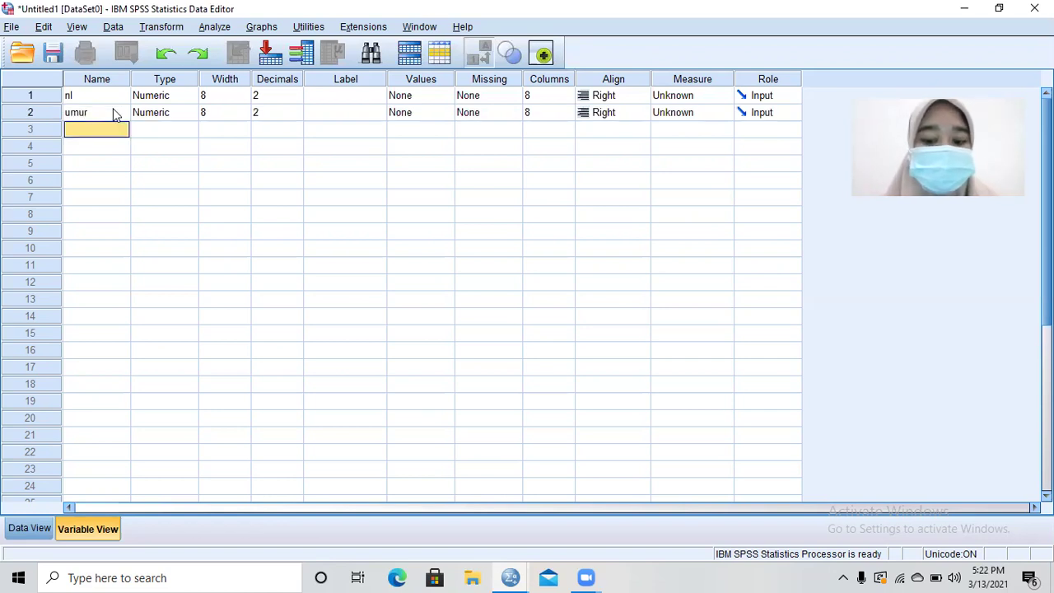
Add jk as the third variable and pekerjaan as the fourth variable
text(jk)
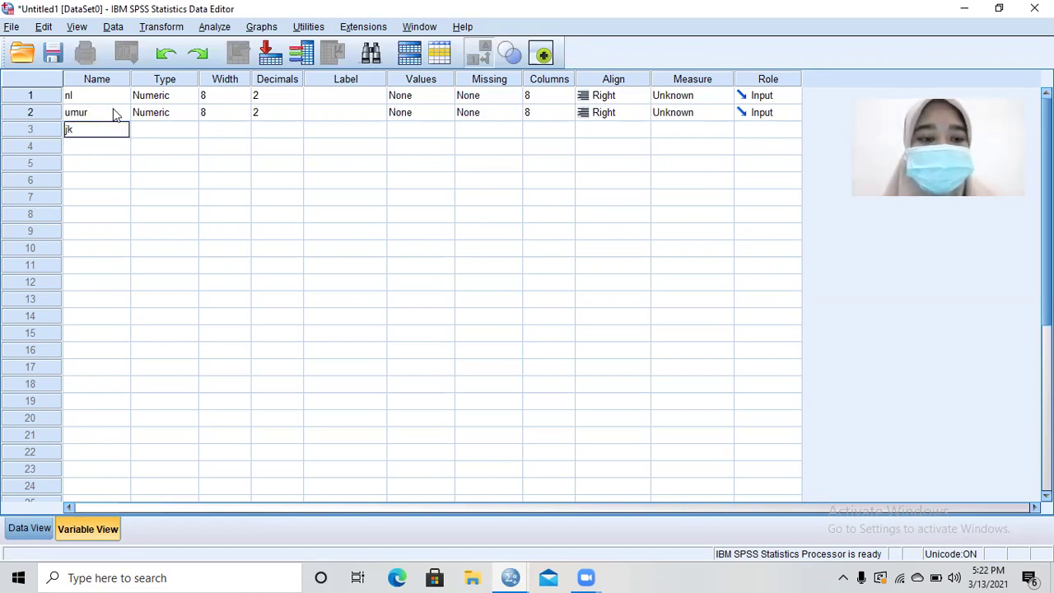
key(Return)
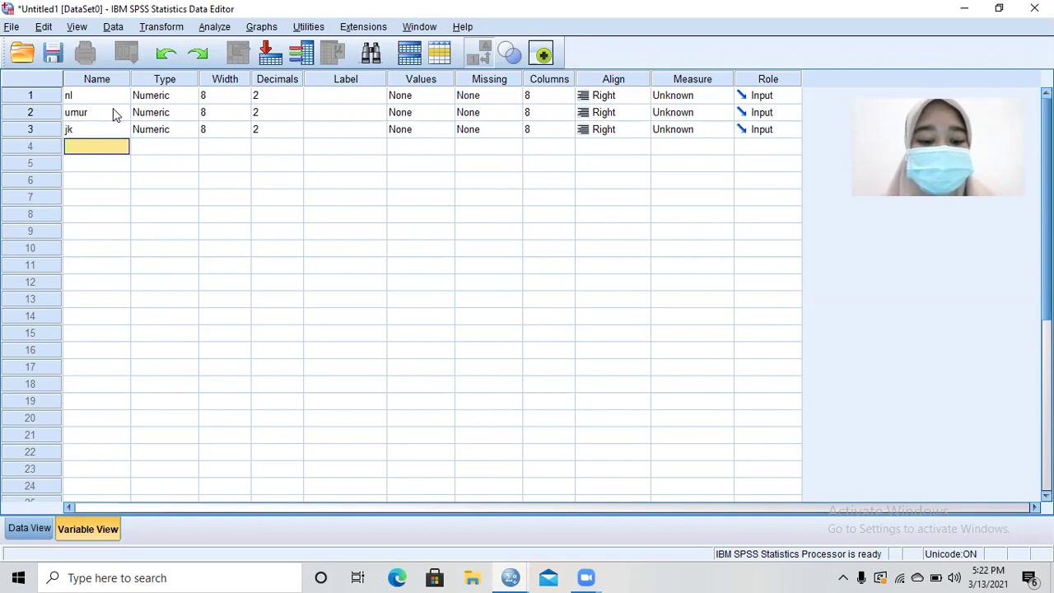
text(peke)
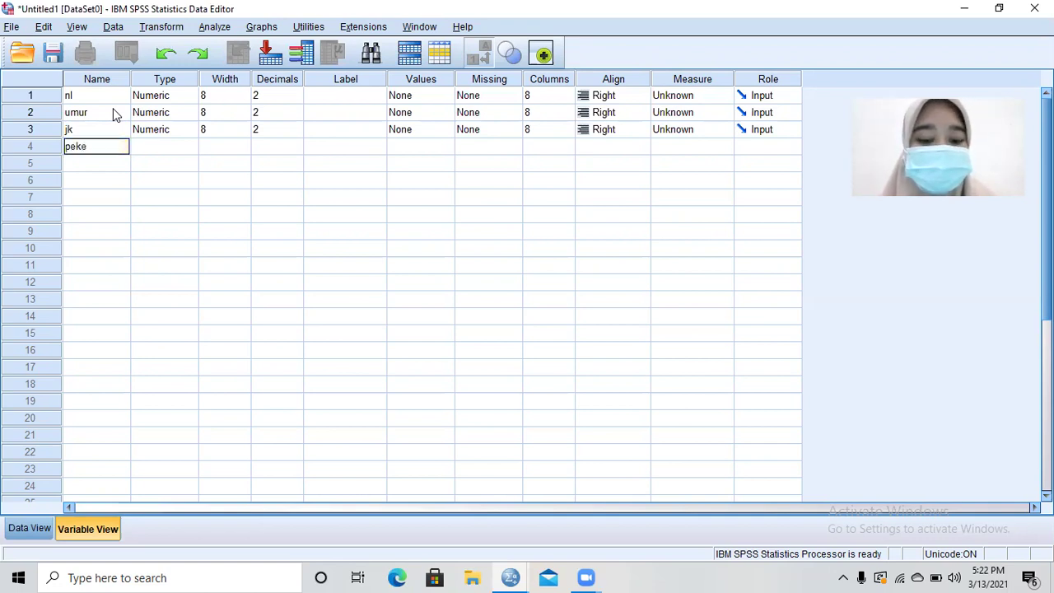
text(rjaan)
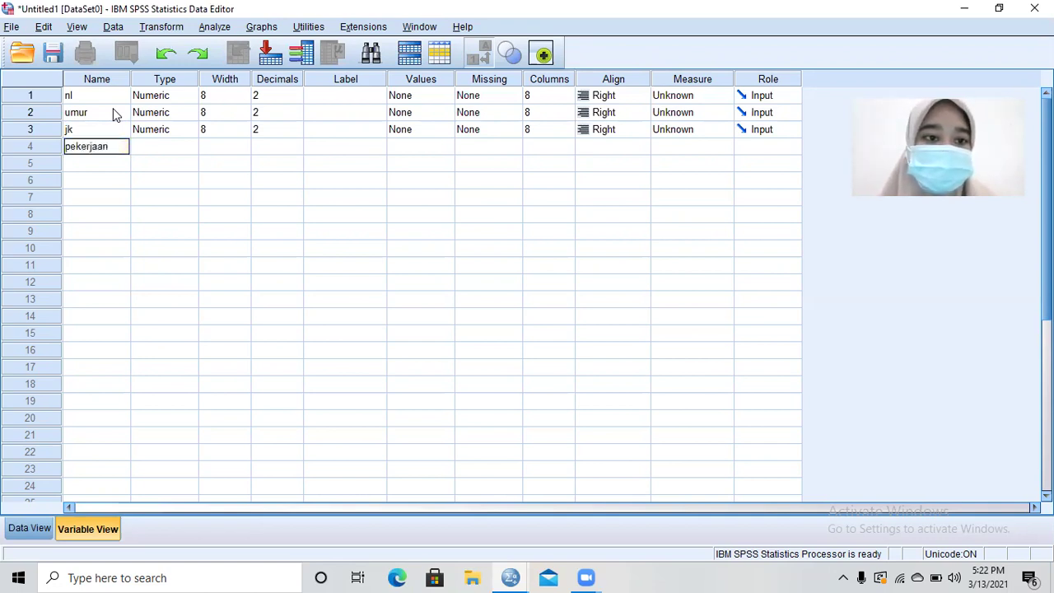
key(Return)
Add sp as the fifth variable and kewarganegaraan as the sixth variable
text(sp)
key(Return)
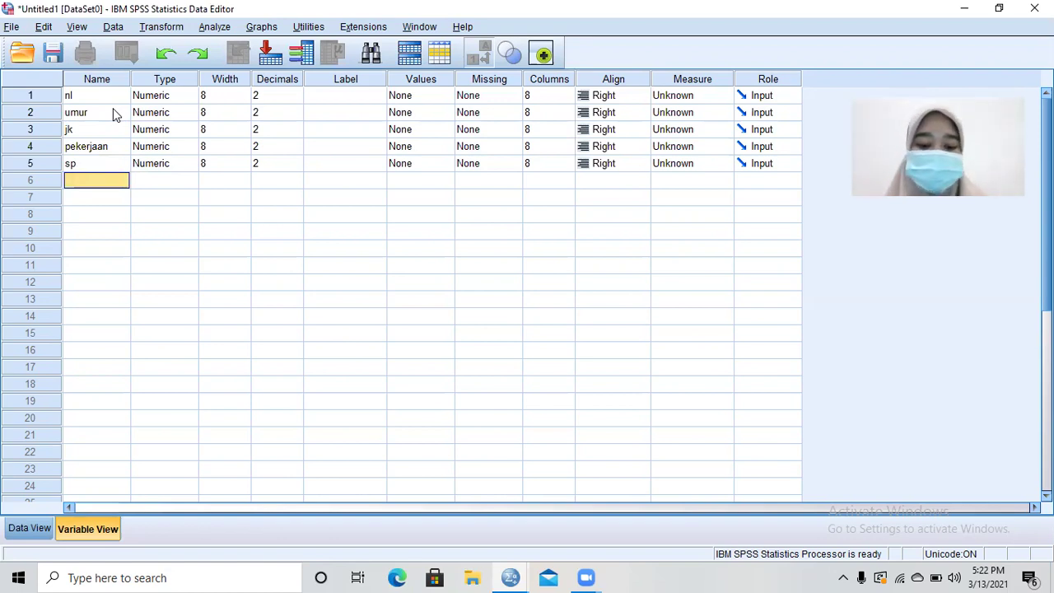
text(kewarganega)
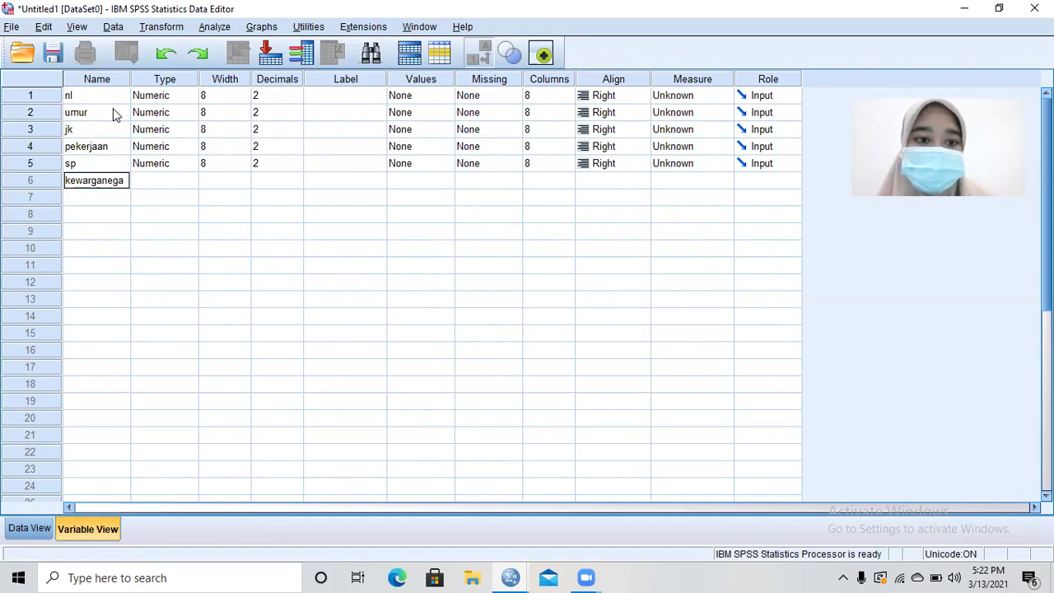
text(raan)
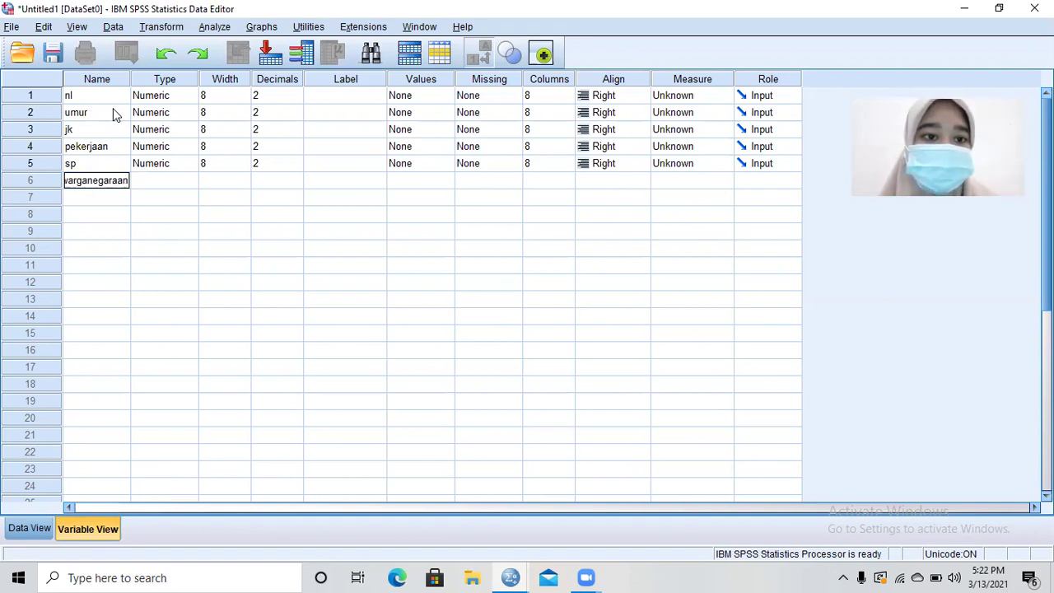
key(Tab)
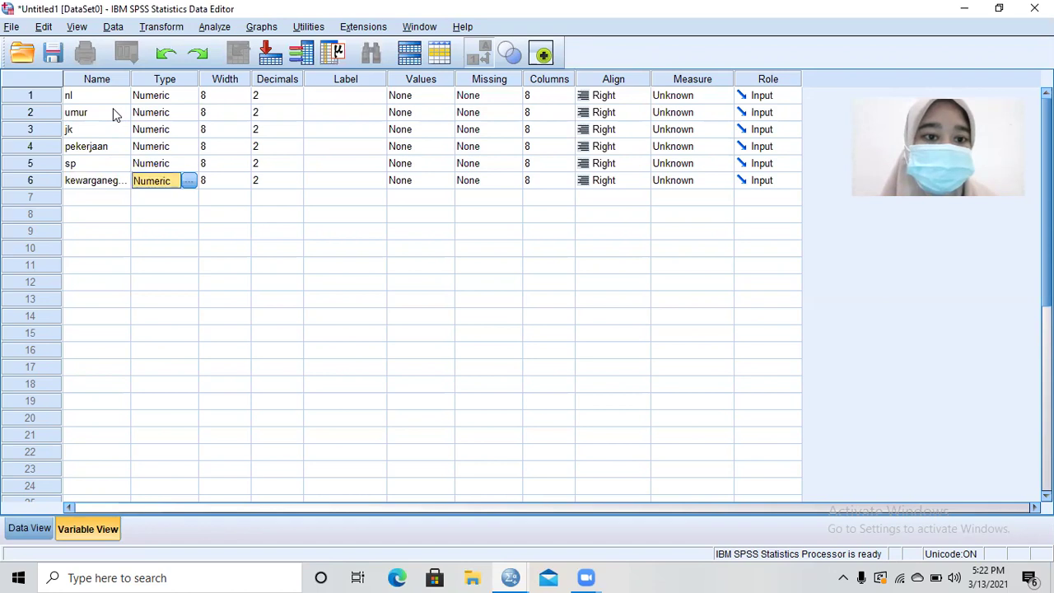
Change the nl variable's type to String with a length of 10 characters
click(165, 98)
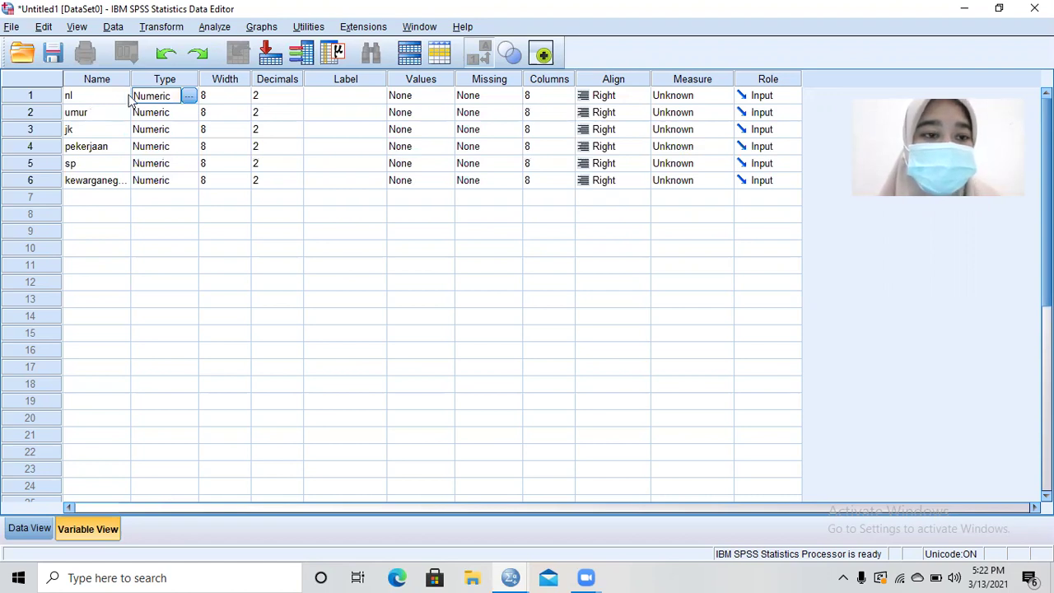
click(188, 96)
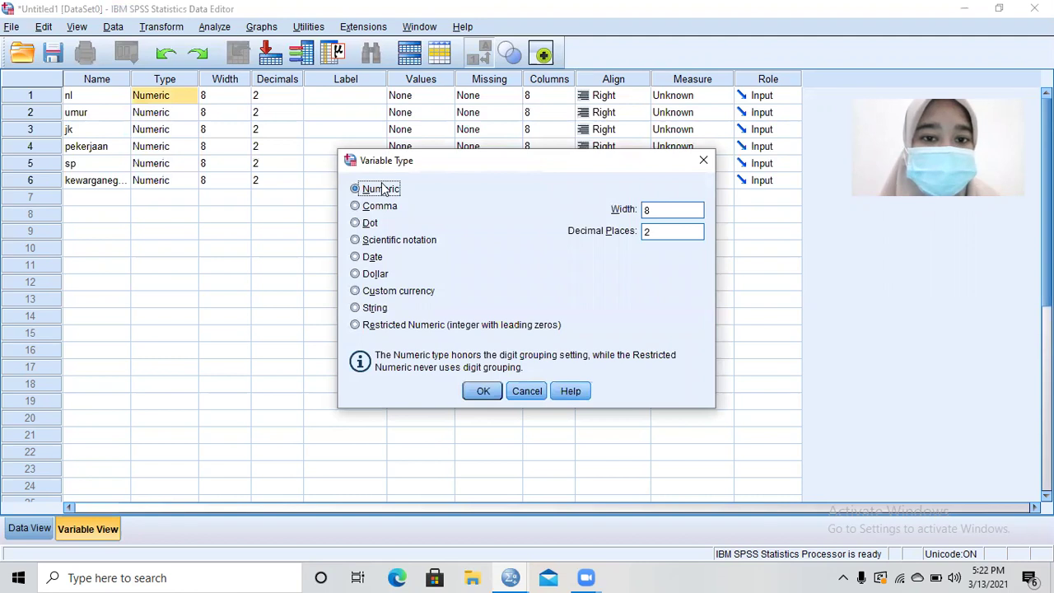
click(383, 312)
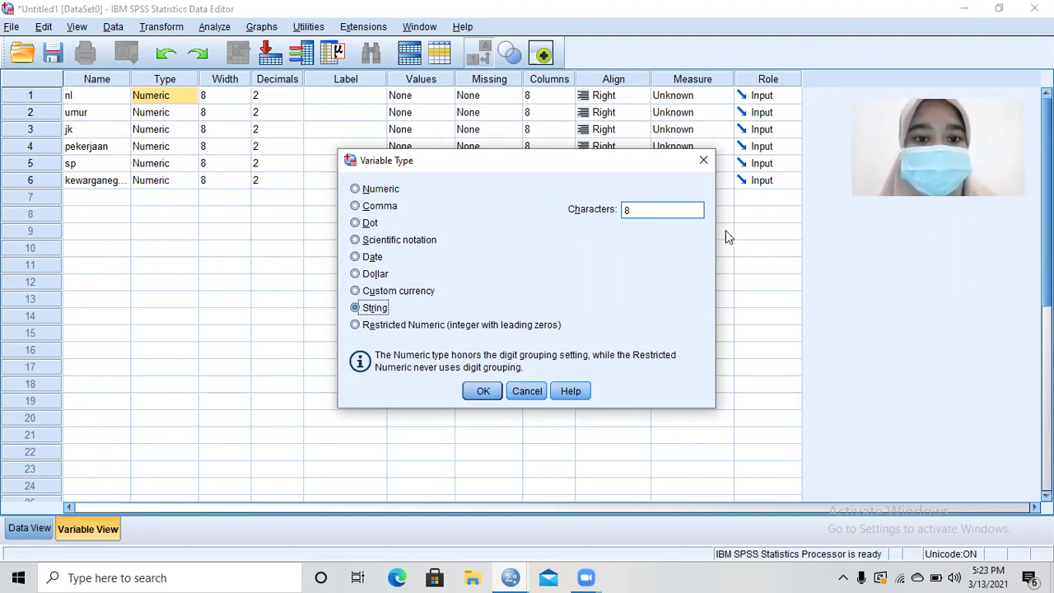
click(663, 212)
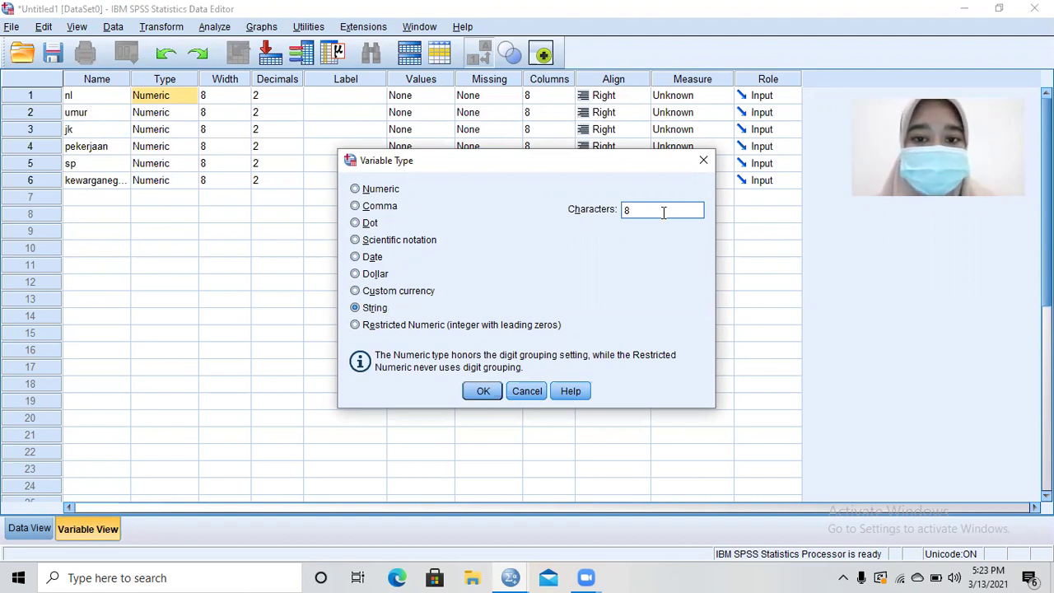
key(BackSpace)
text(10)
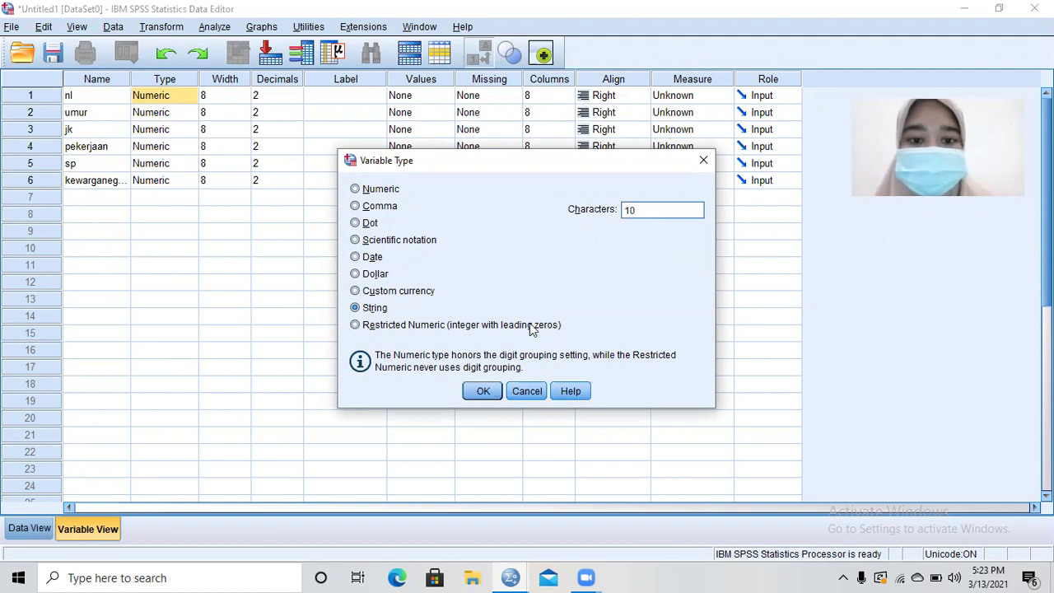
click(488, 395)
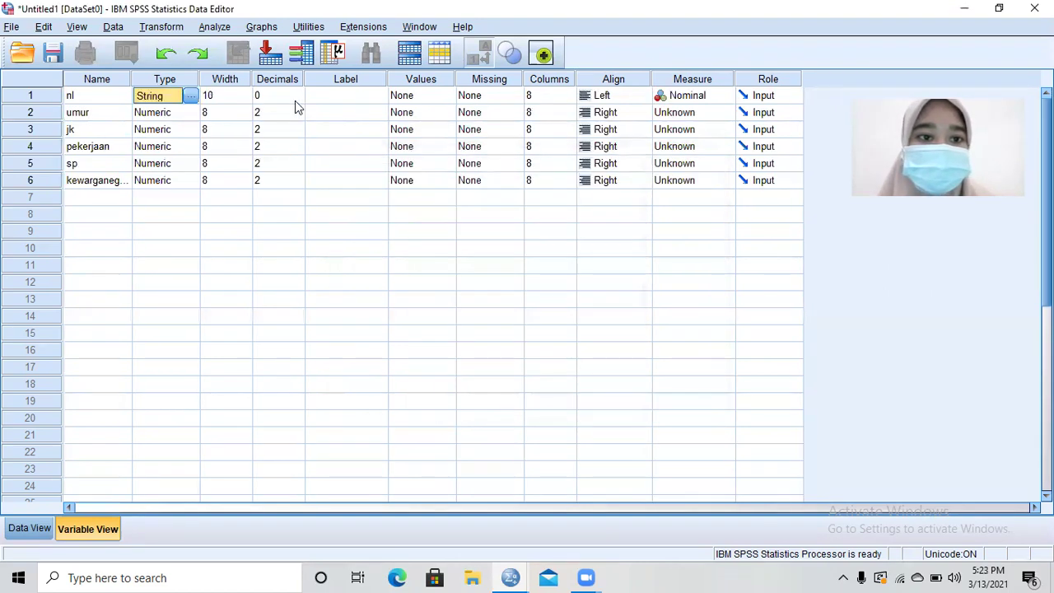
Change the types of the jk and pekerjaan variables to String, keeping the default length of 8 characters
click(195, 131)
click(195, 132)
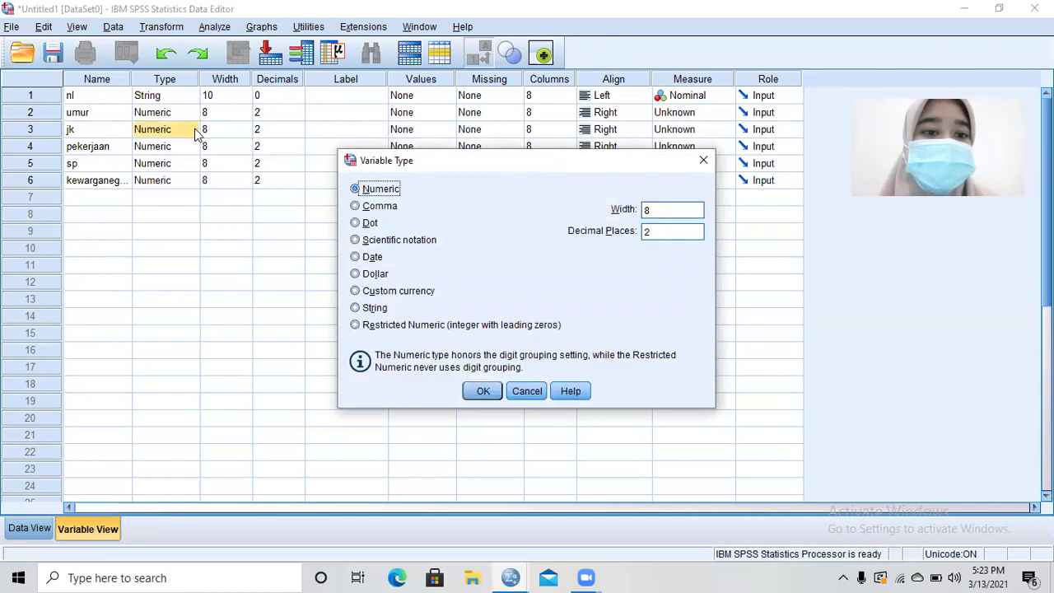
click(383, 309)
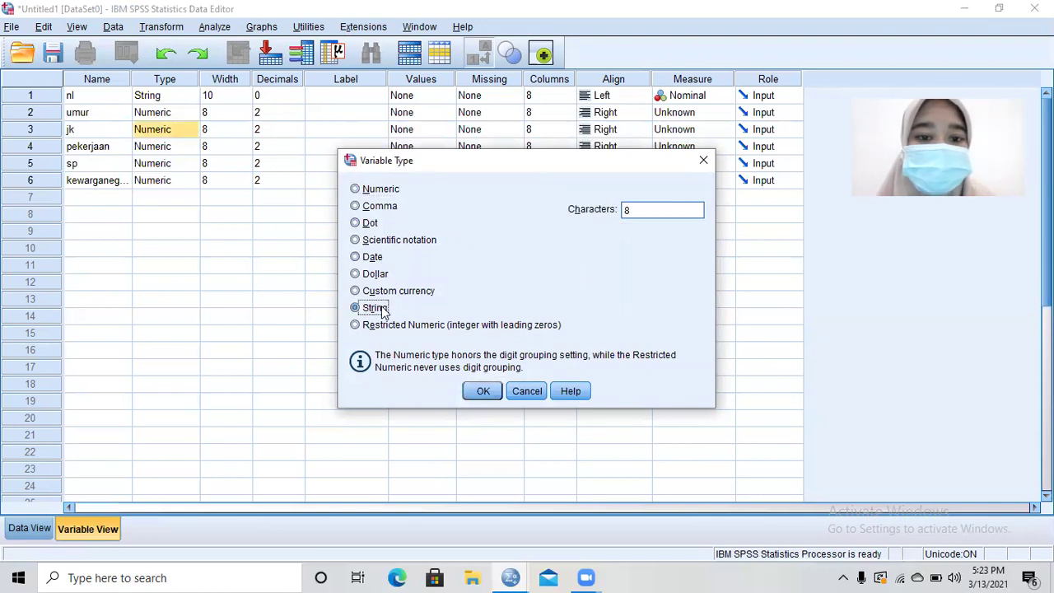
click(494, 392)
click(194, 146)
click(192, 145)
click(372, 308)
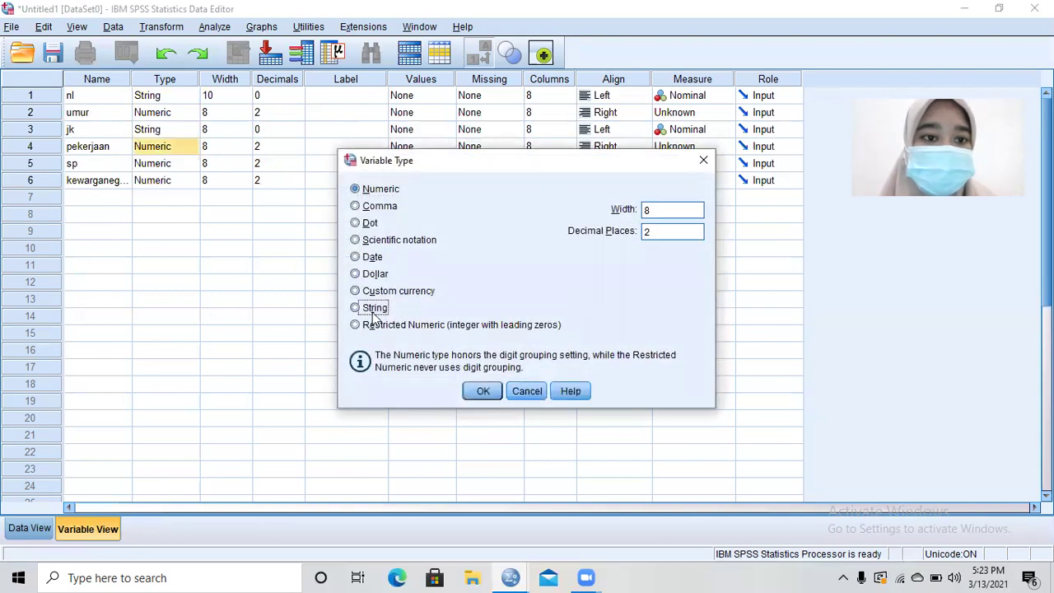
click(484, 391)
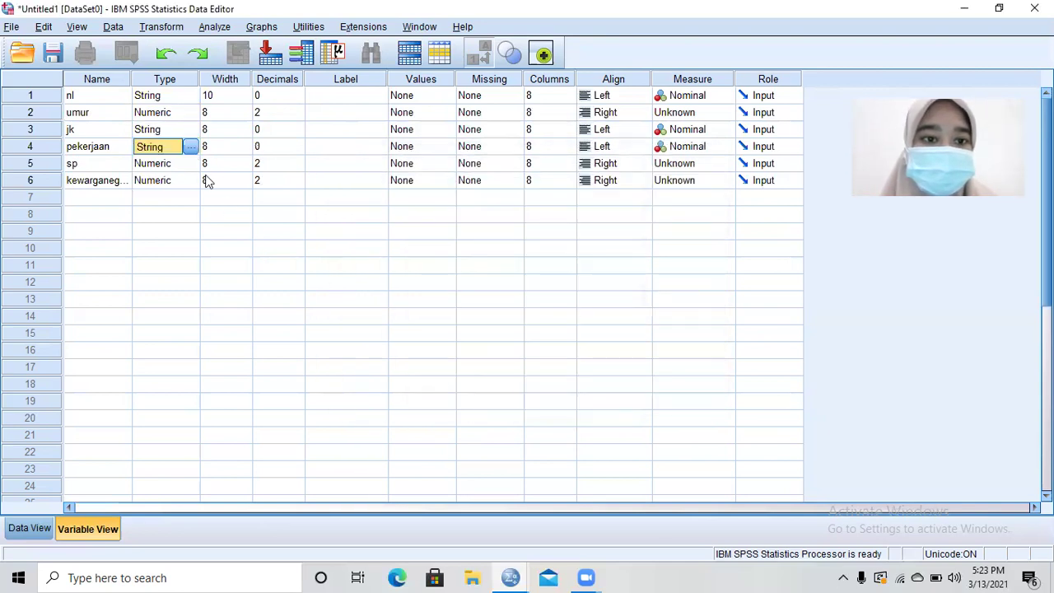
Change the sp variable's type to String with the default length of 8 characters
click(185, 163)
click(189, 164)
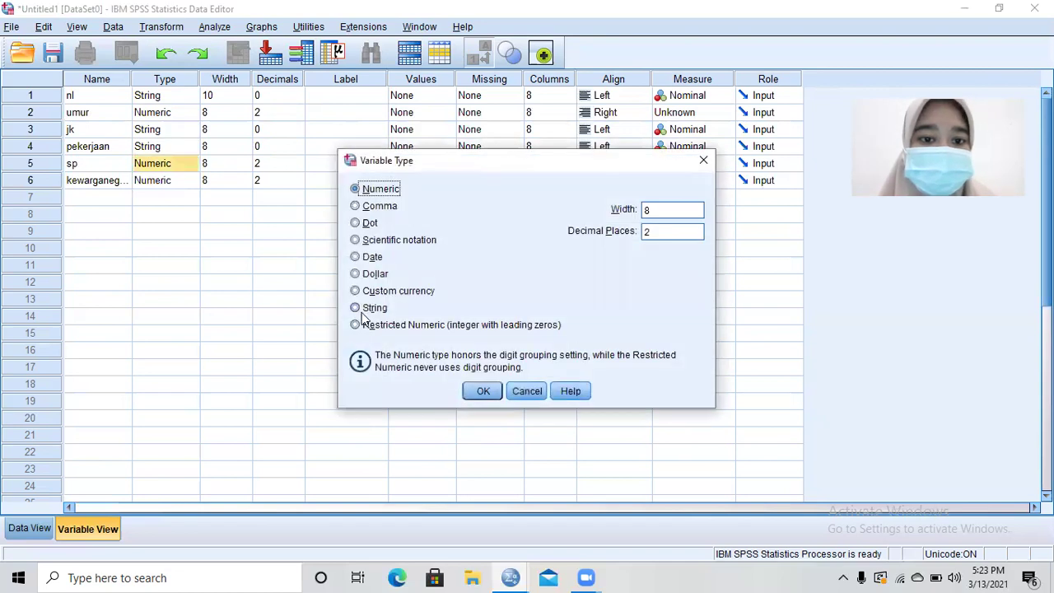
click(357, 308)
click(484, 392)
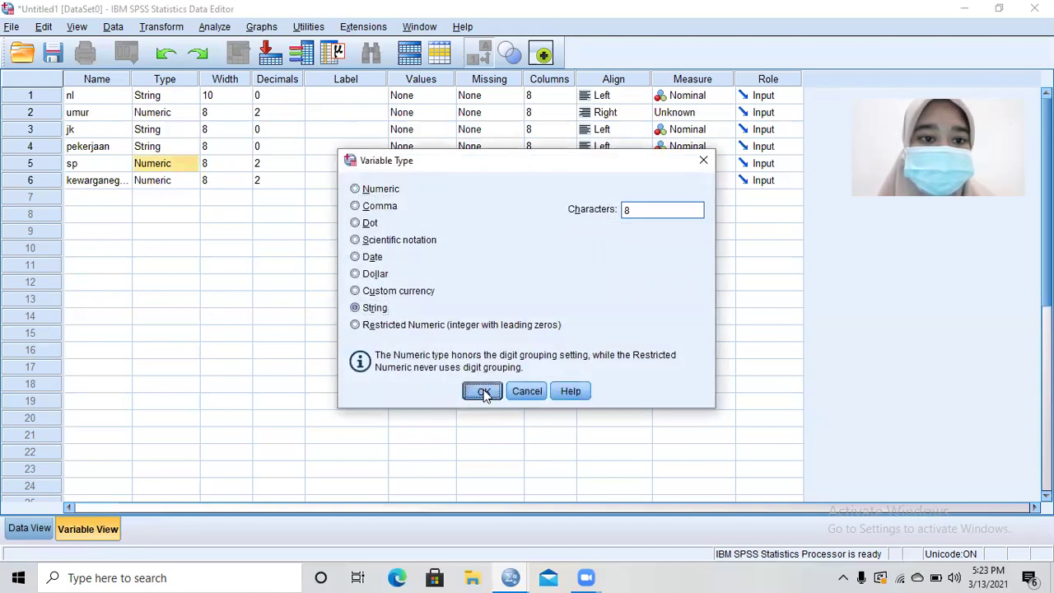
Change the kewarganegaraan variable's type to String with the default length of 8 characters
click(191, 184)
click(191, 183)
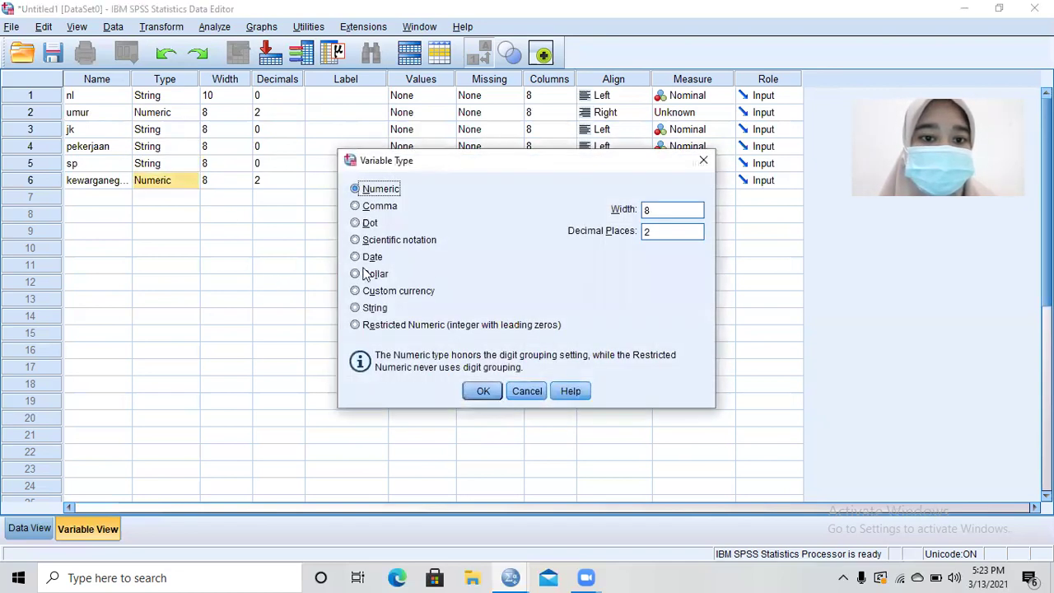
click(375, 308)
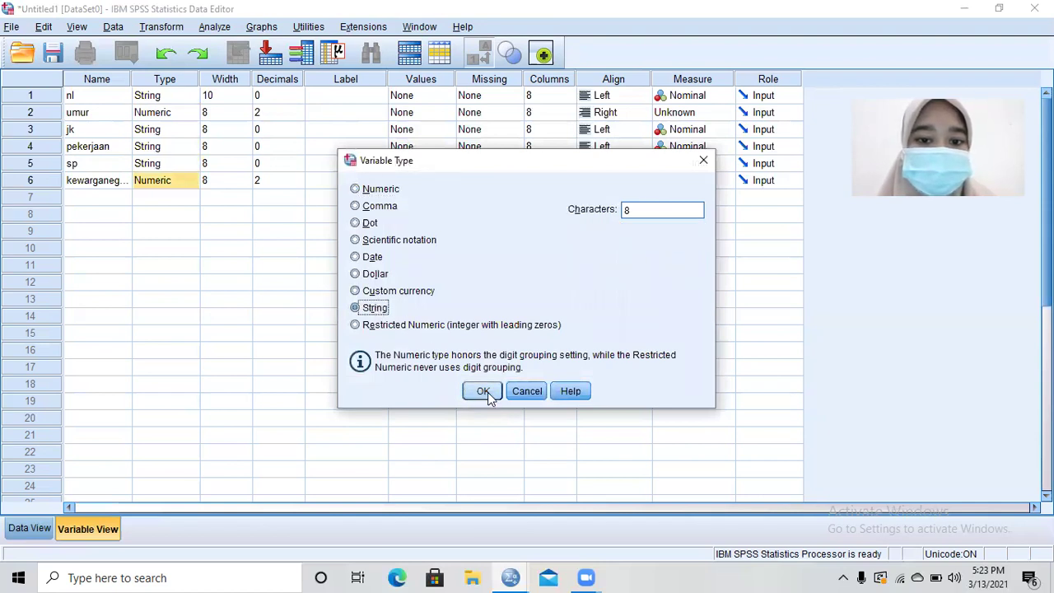
click(483, 391)
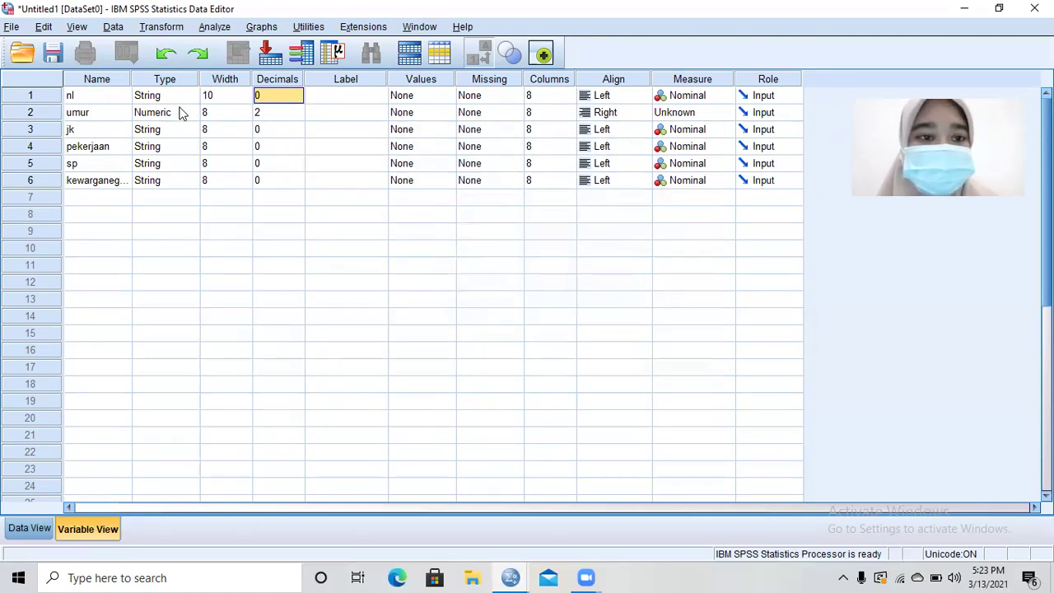
Set the umur variable's decimals to 0
click(289, 115)
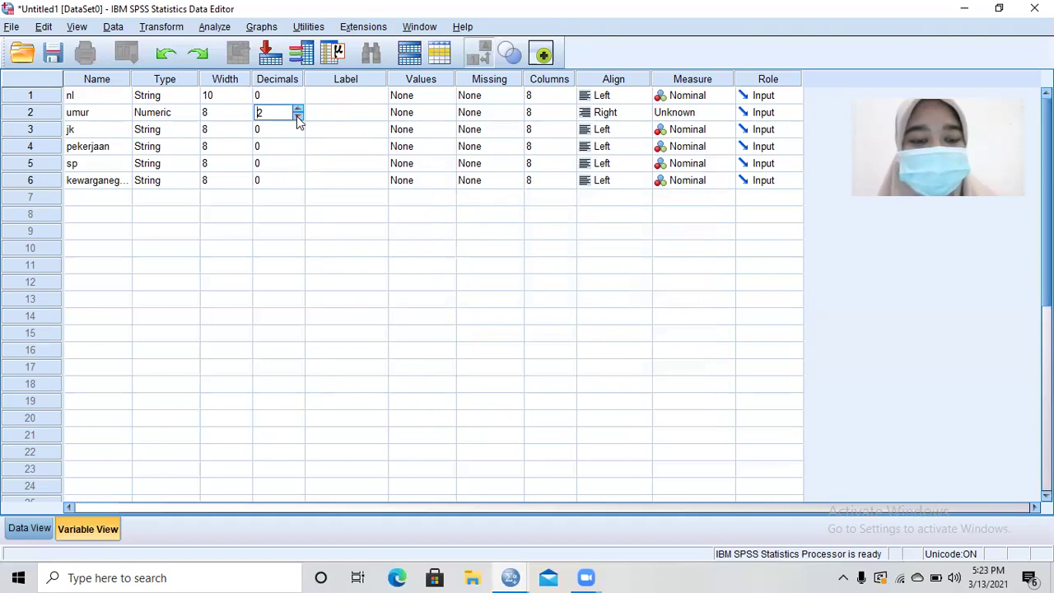
click(297, 116)
click(296, 116)
Label the nl variable "Nama Lengkap", umur "Umur" and jk "Jenis Kelamin"
click(360, 99)
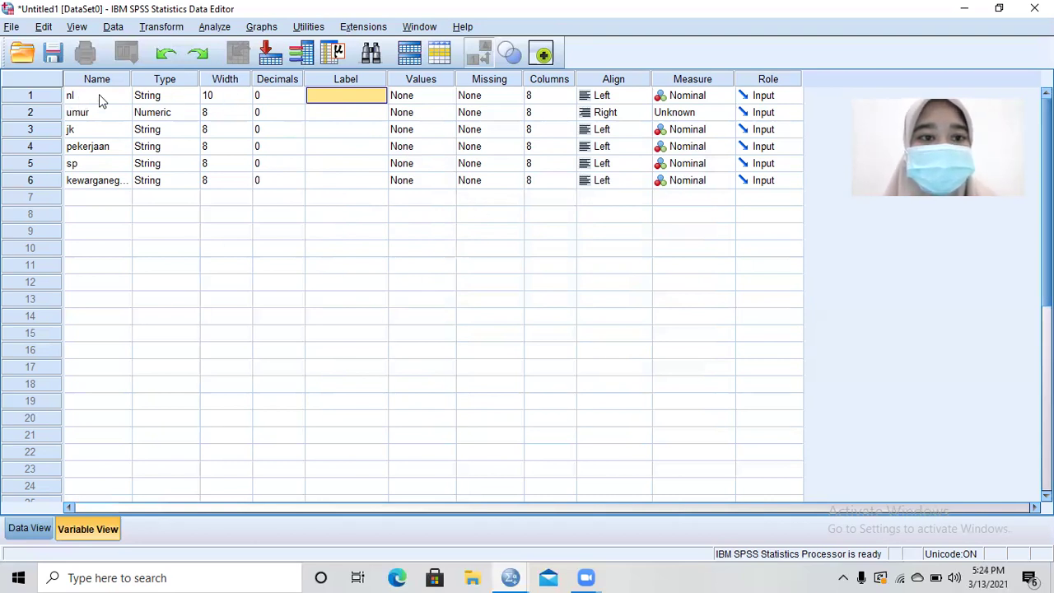
text(Nama Lengkap)
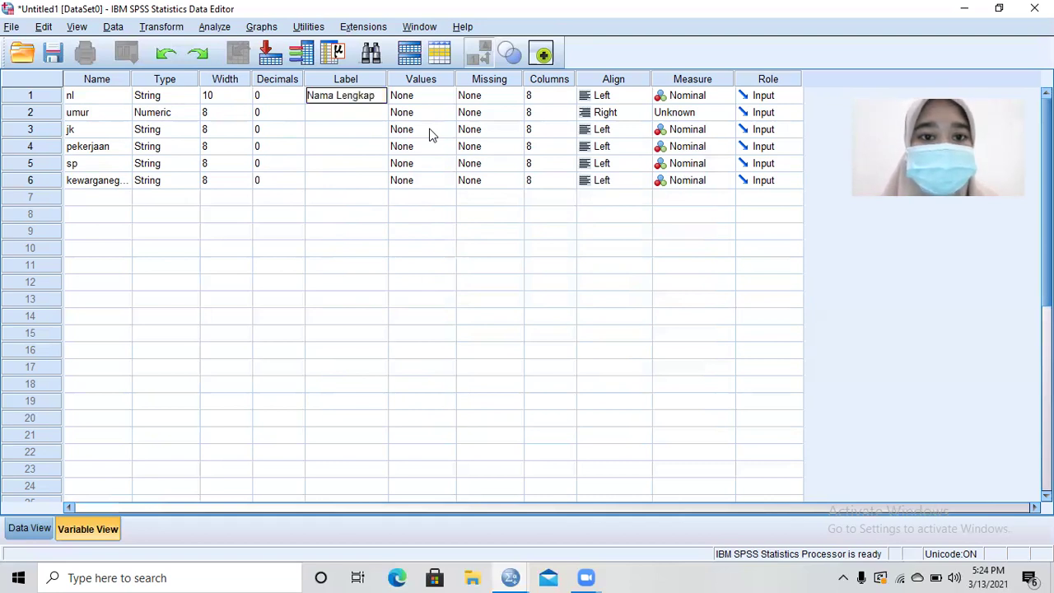
key(Return)
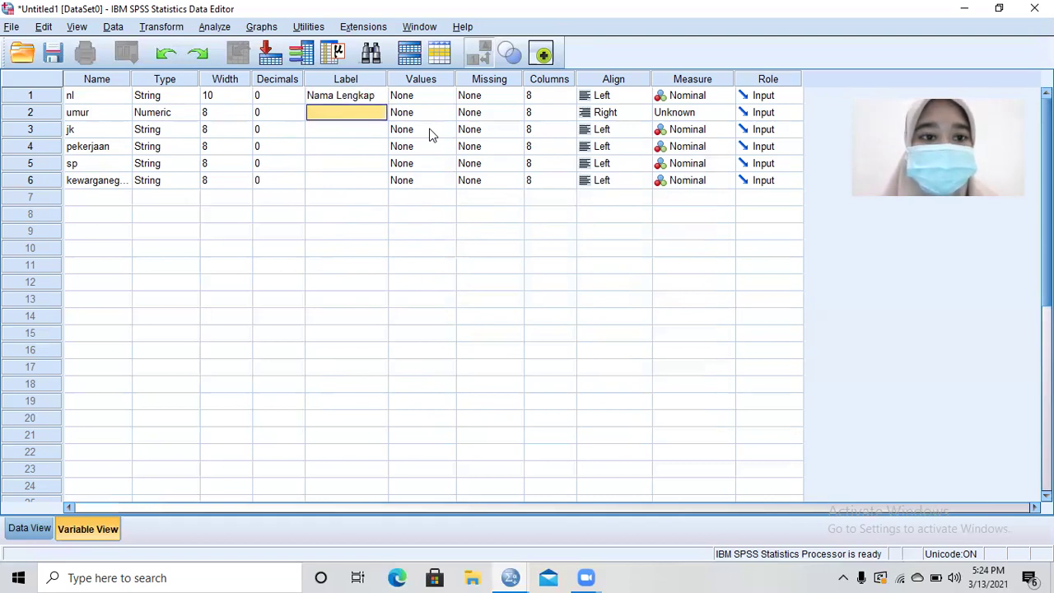
text(Umur)
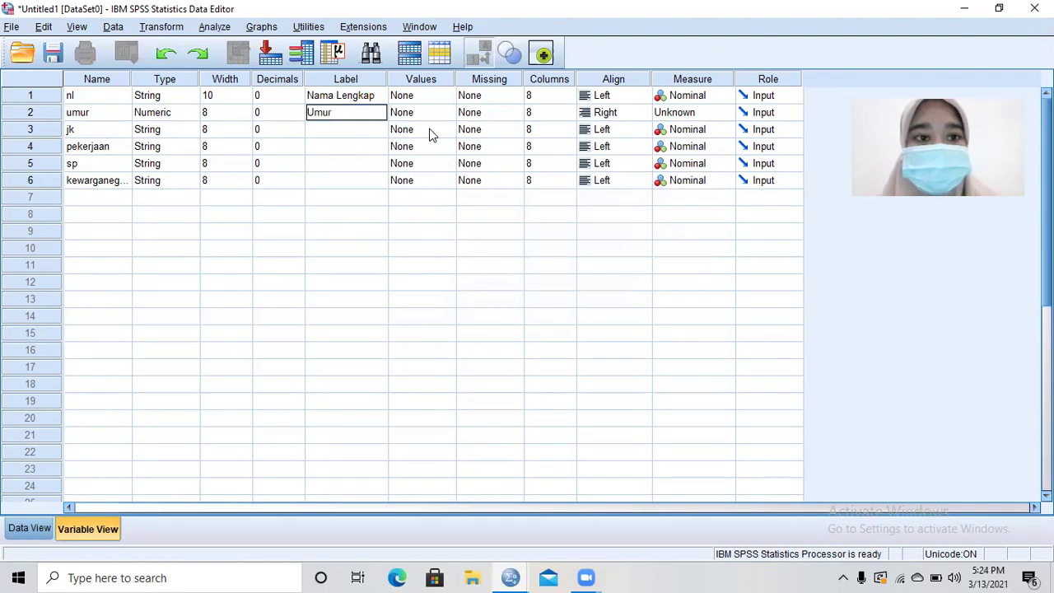
key(Return)
text(J)
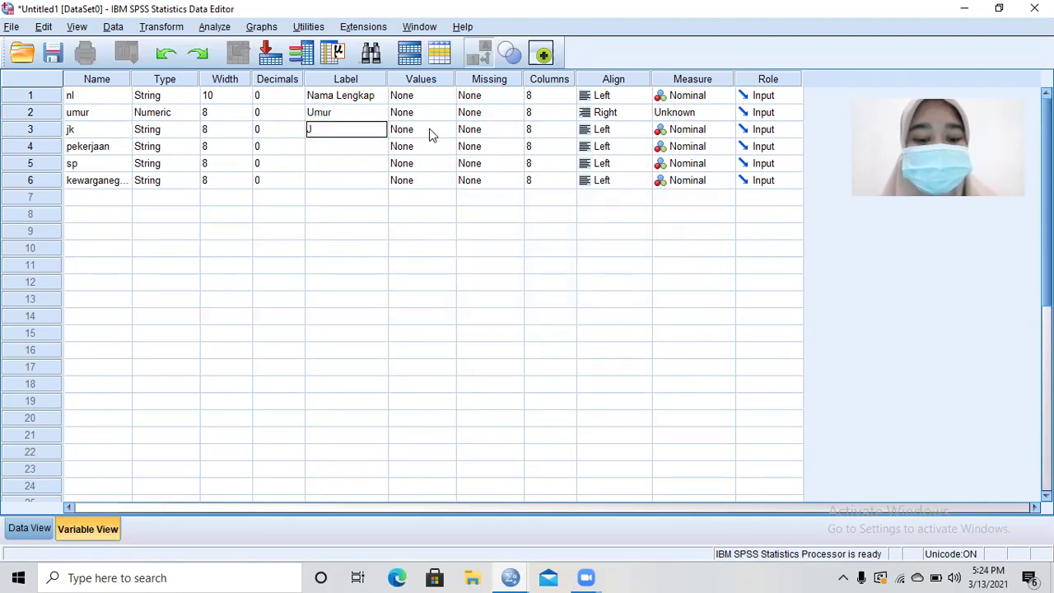
text(enis Kelam)
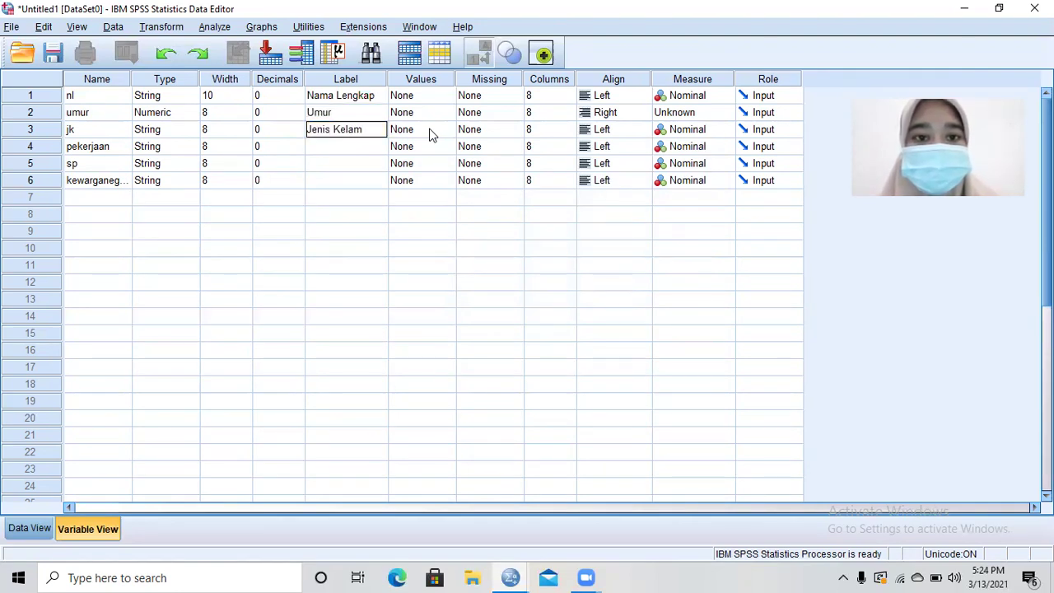
text(in)
key(Return)
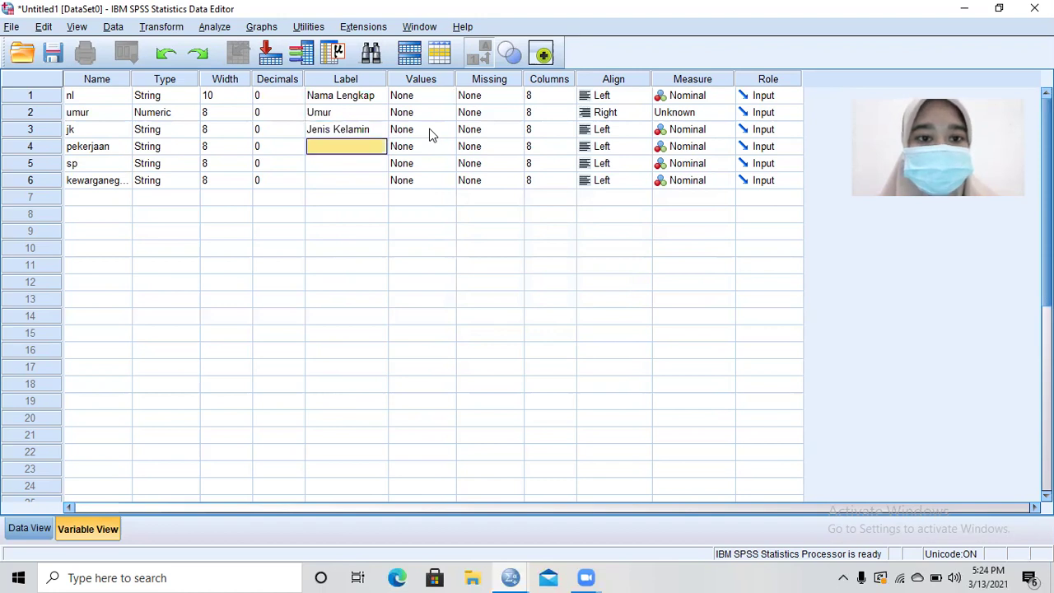
Label the pekerjaan variable "Pekerjaan", sp "Status Perkawinan" and kewarganegaraan "Kewarganegaraan"
text(Pekerjaan)
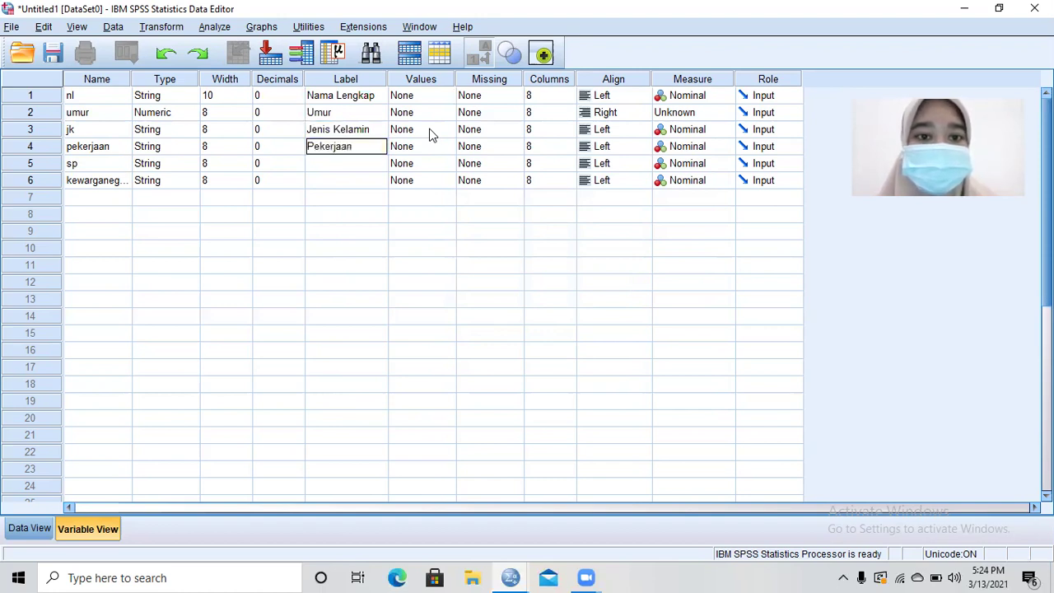
key(Return)
text(S)
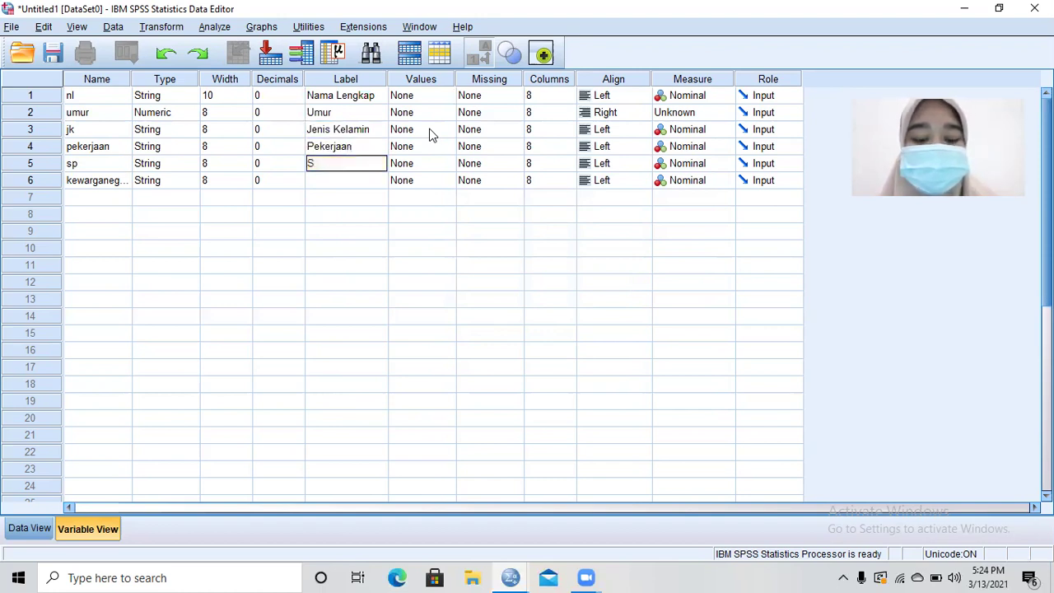
text(tatius)
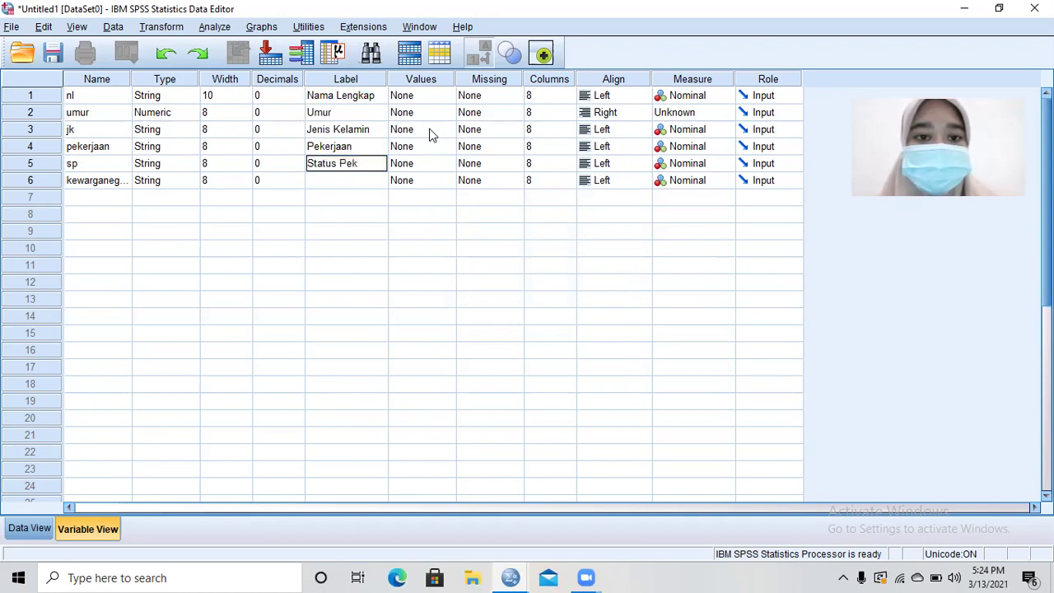
text( Perkawinan)
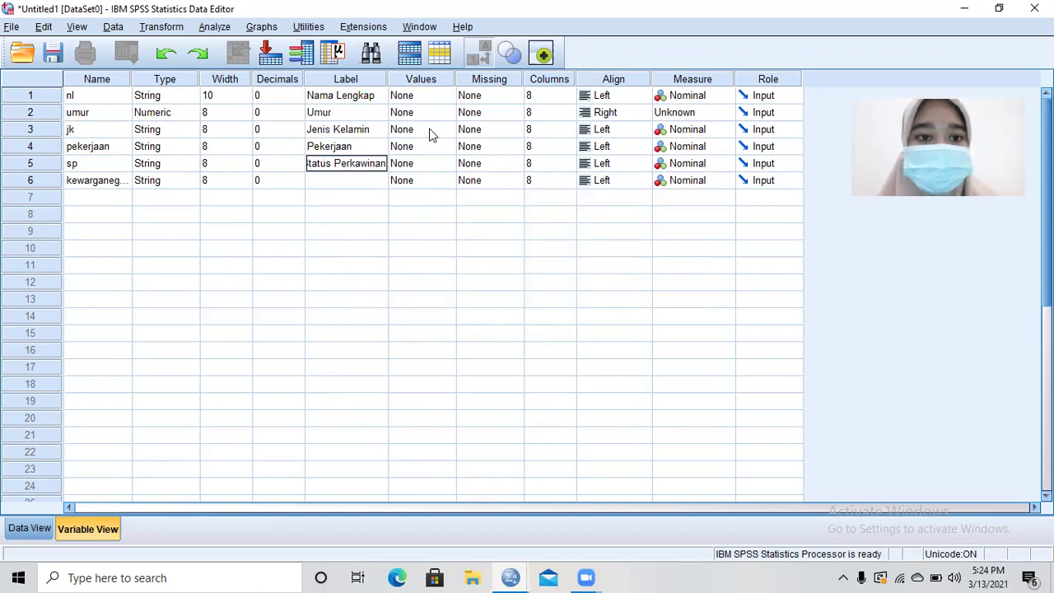
key(Return)
text(Kew)
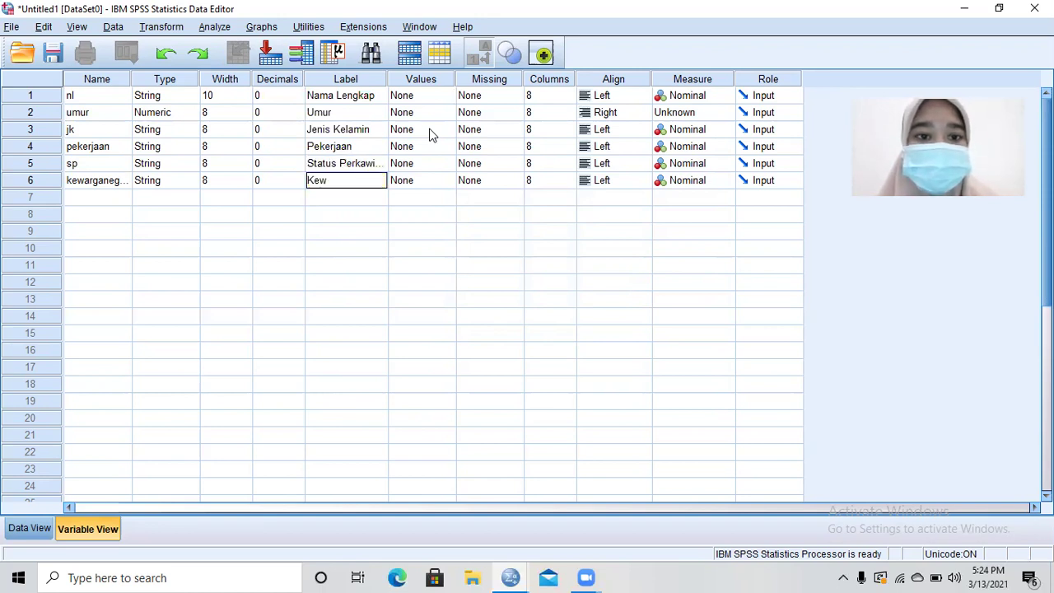
text(argane)
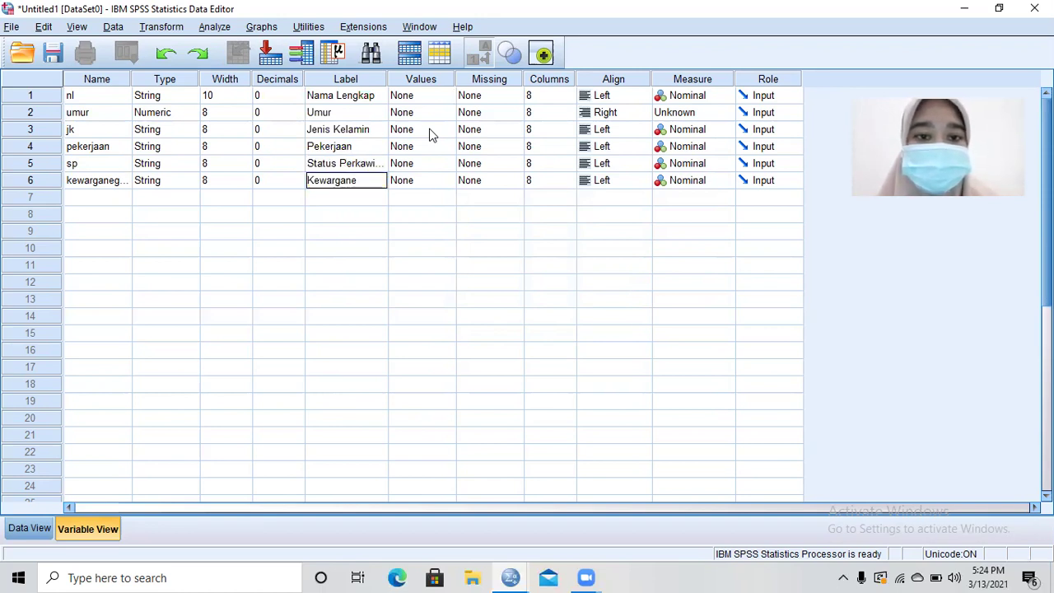
text(garaan)
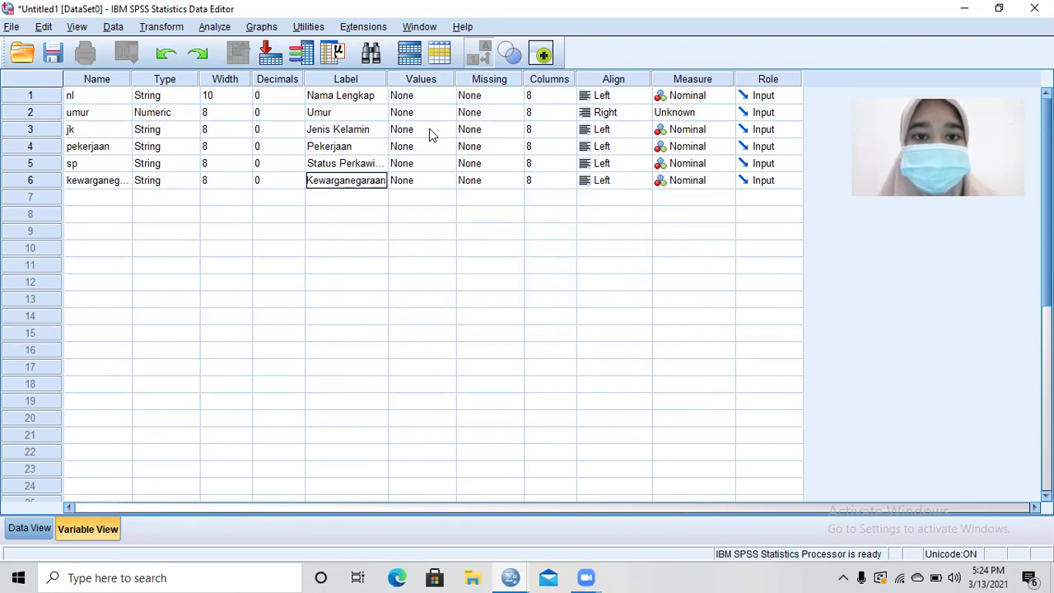
click(416, 82)
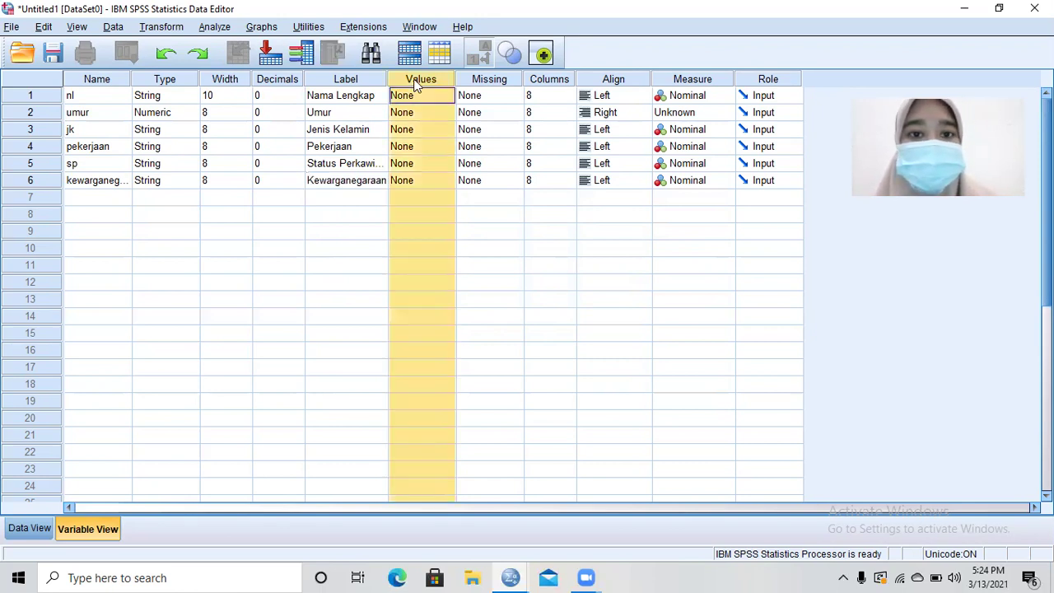
click(368, 100)
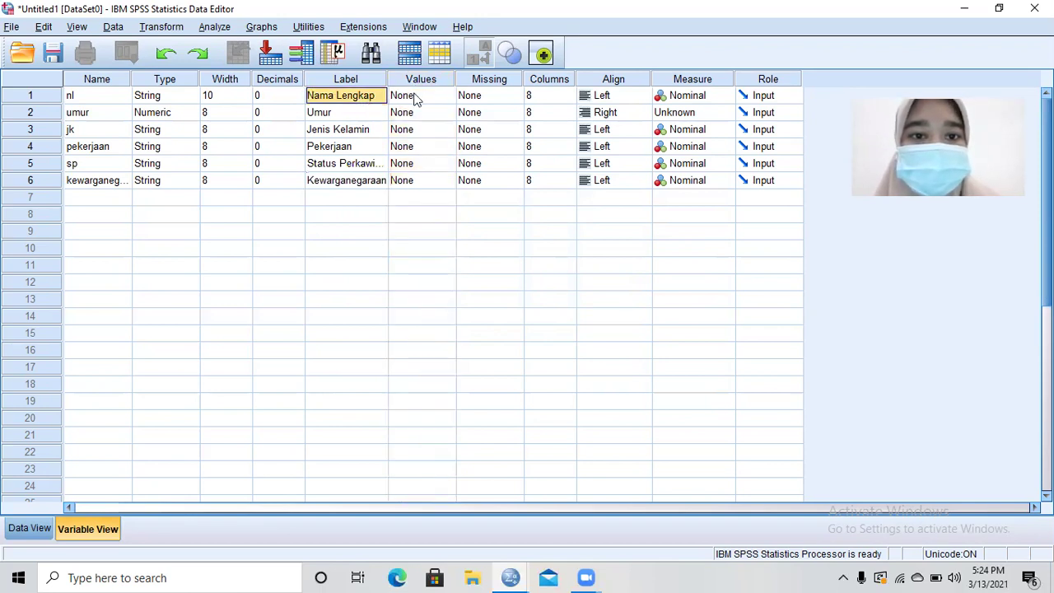
click(444, 97)
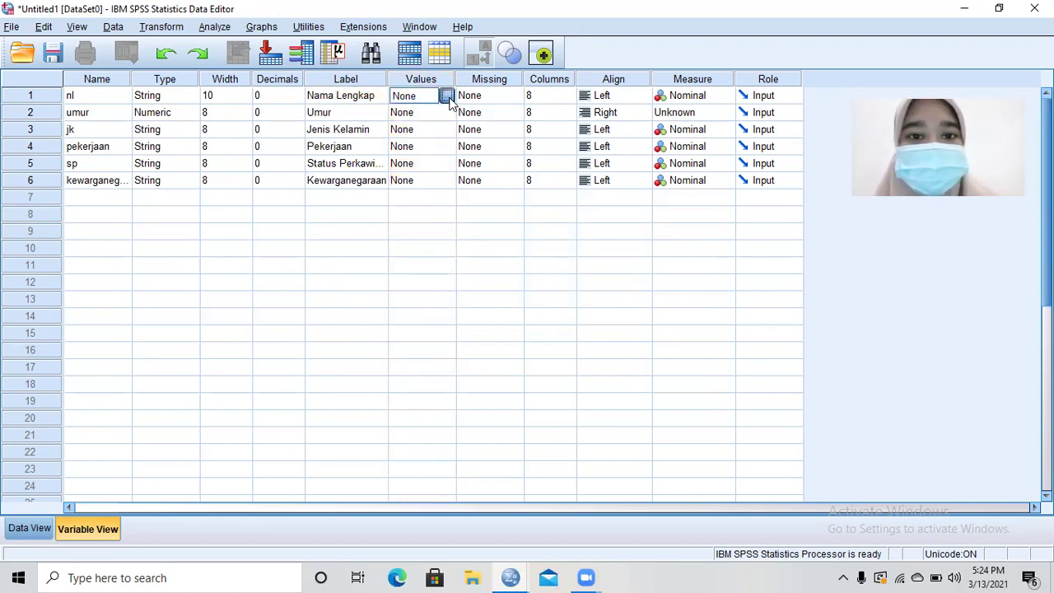
click(445, 97)
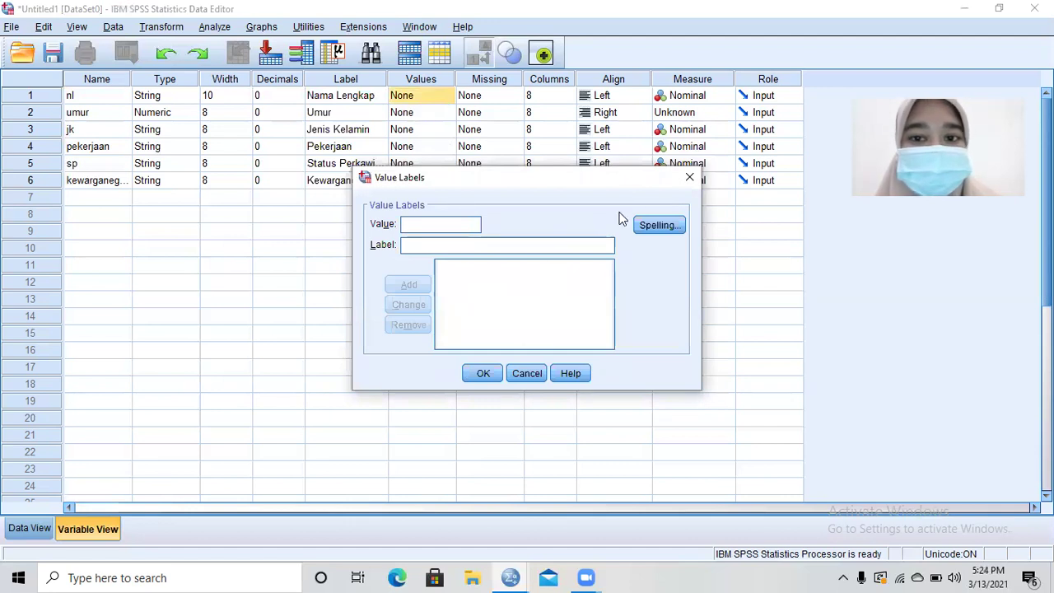
click(690, 178)
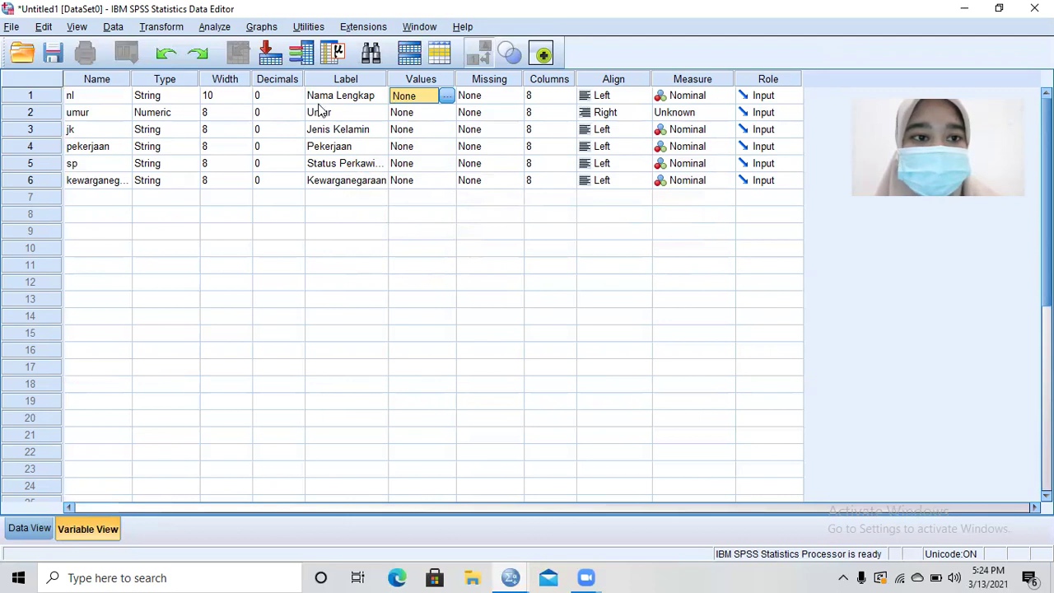
Add the value label 1 = "Perempuan" to the jk variable
click(449, 132)
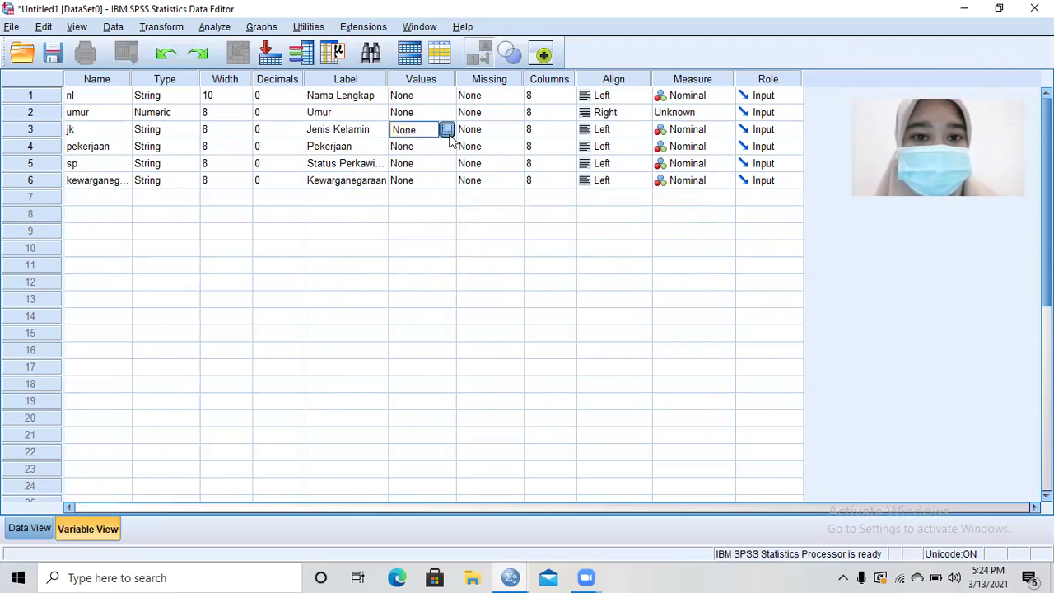
click(446, 130)
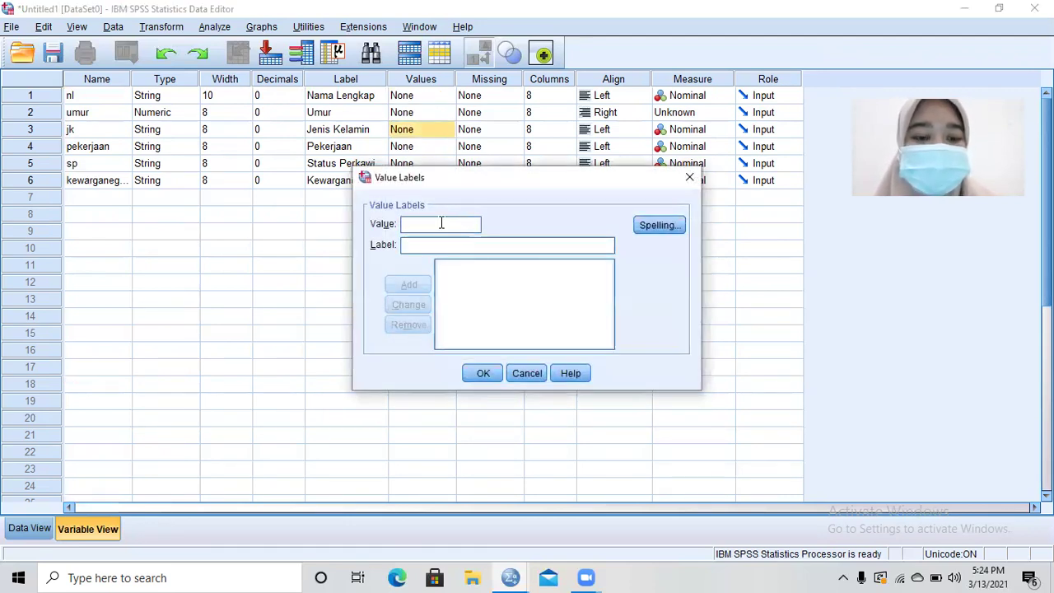
text(1)
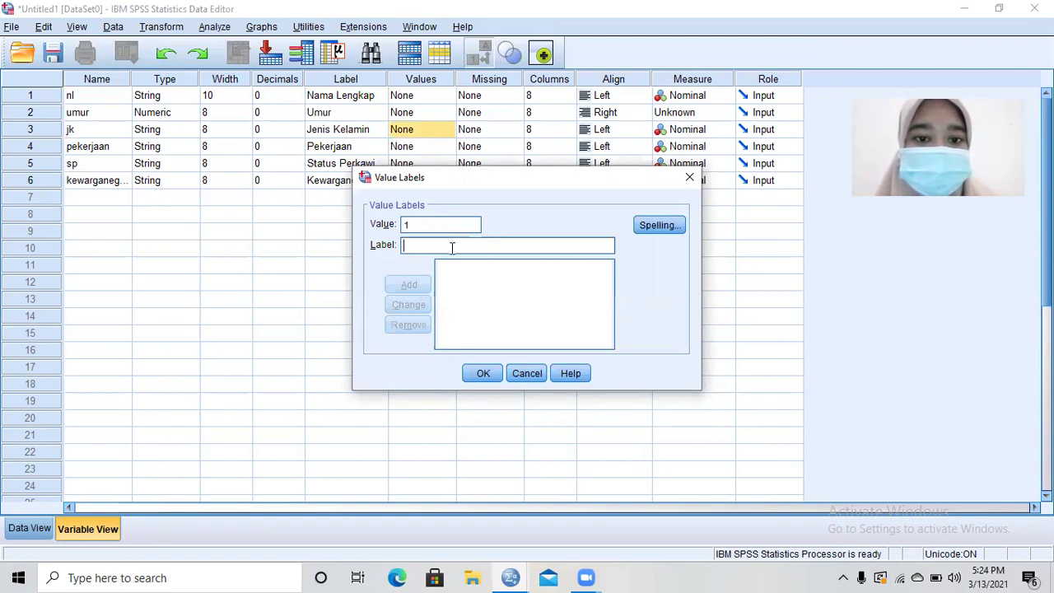
click(452, 246)
text(Perem)
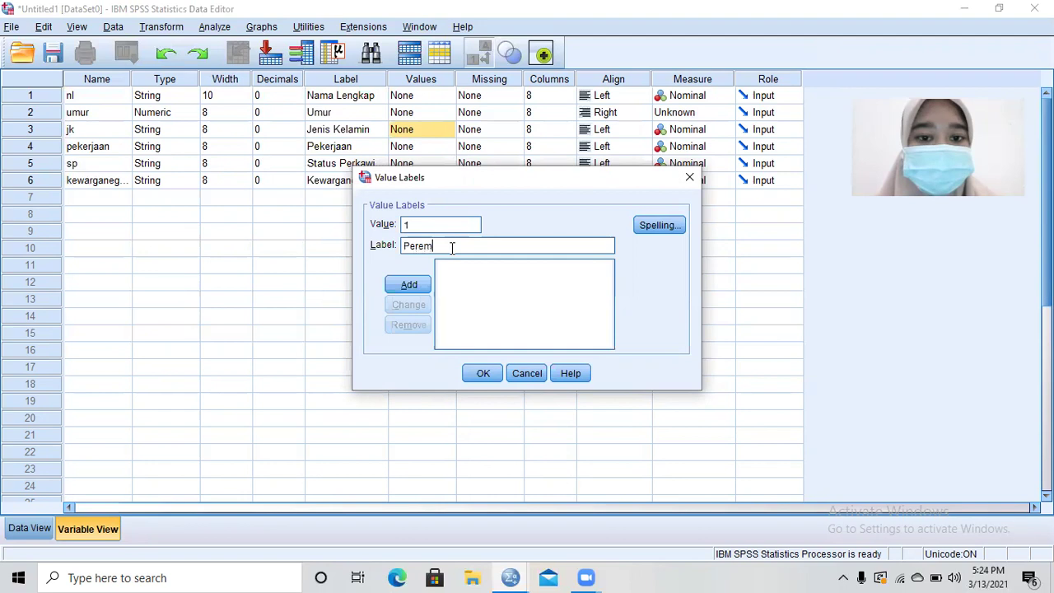
text(puan)
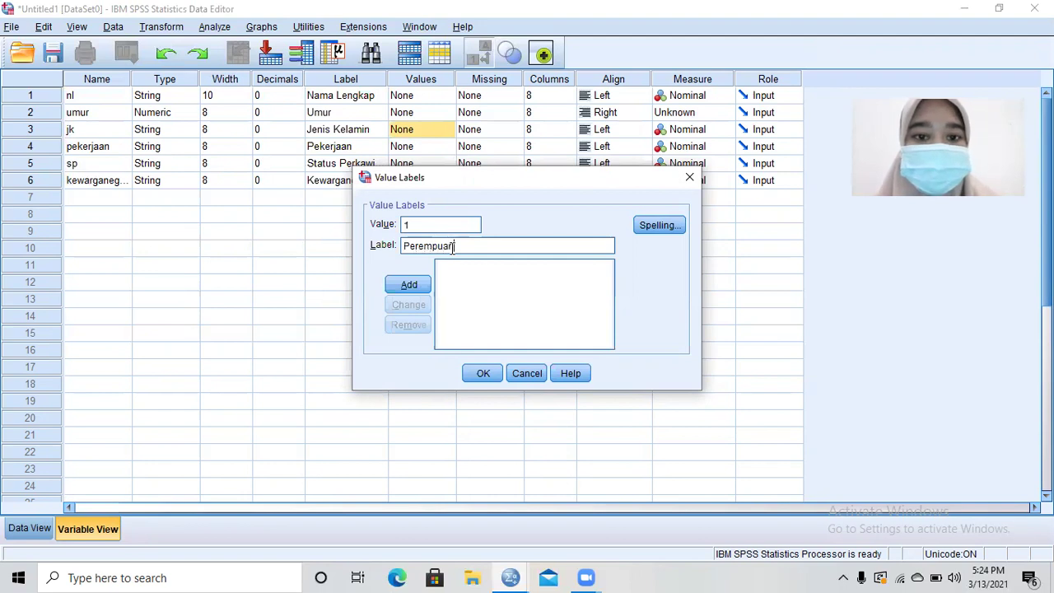
click(409, 286)
Add the value label 2 = "Laki laki" to jk and apply its value labels
text(2)
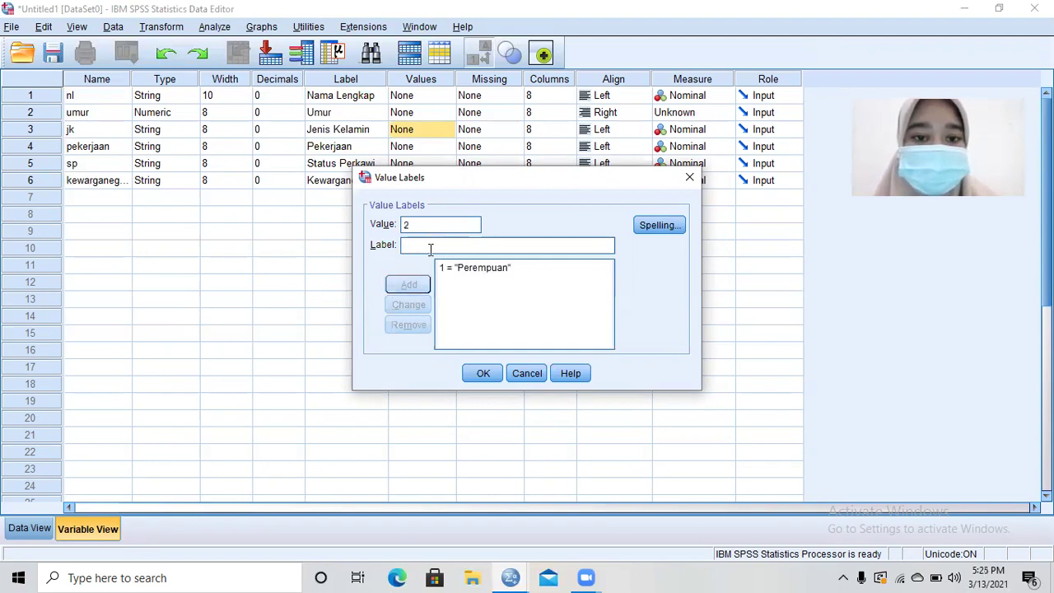
text( = "Laki l)
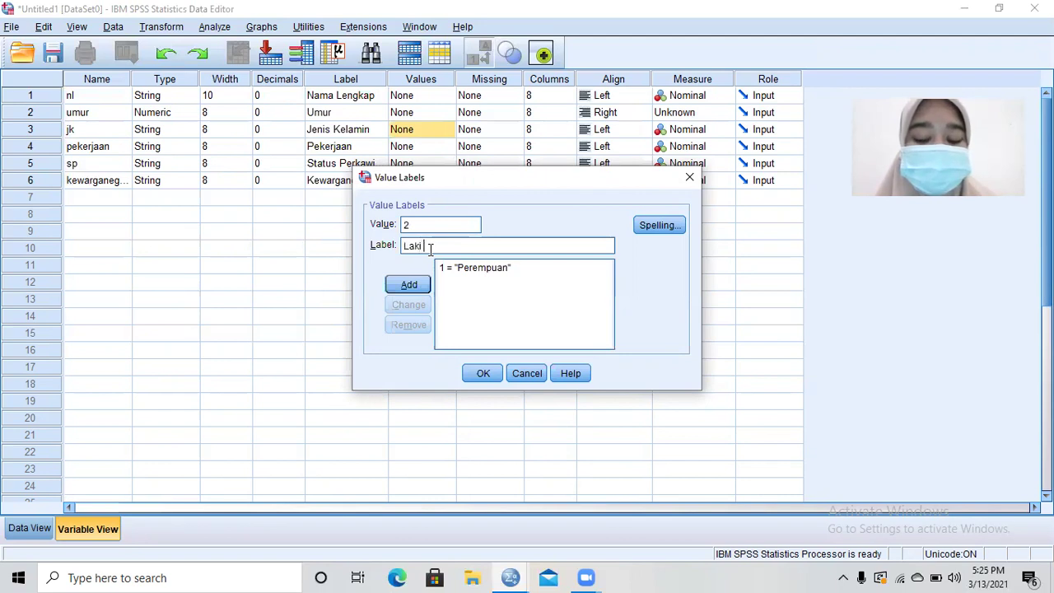
text(aki)
click(419, 284)
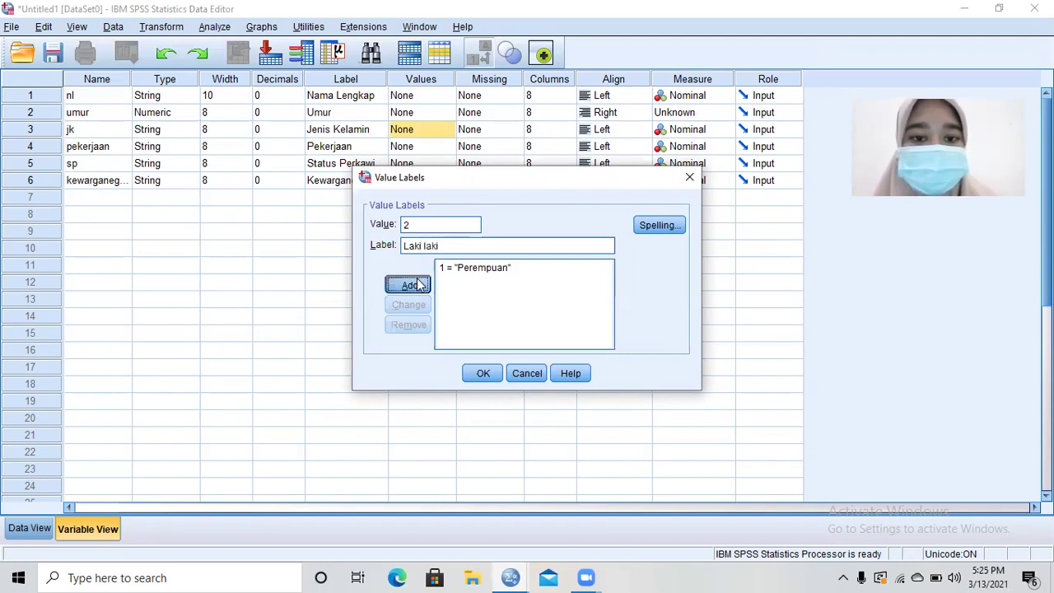
click(479, 373)
Add the value label 1 = "Guru" to the pekerjaan variable
double_click(447, 147)
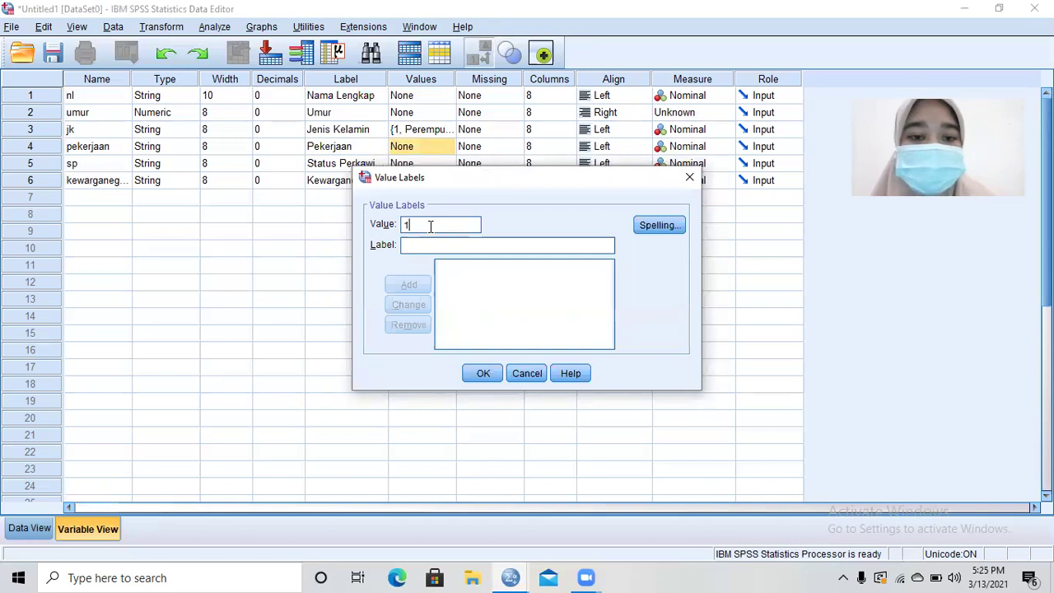
click(430, 244)
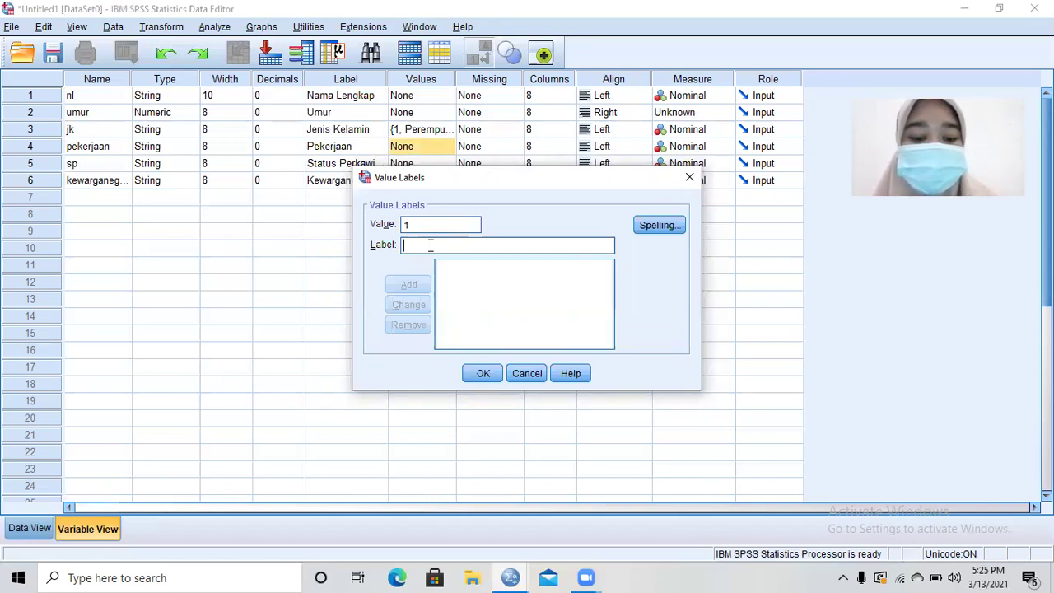
text(Guru)
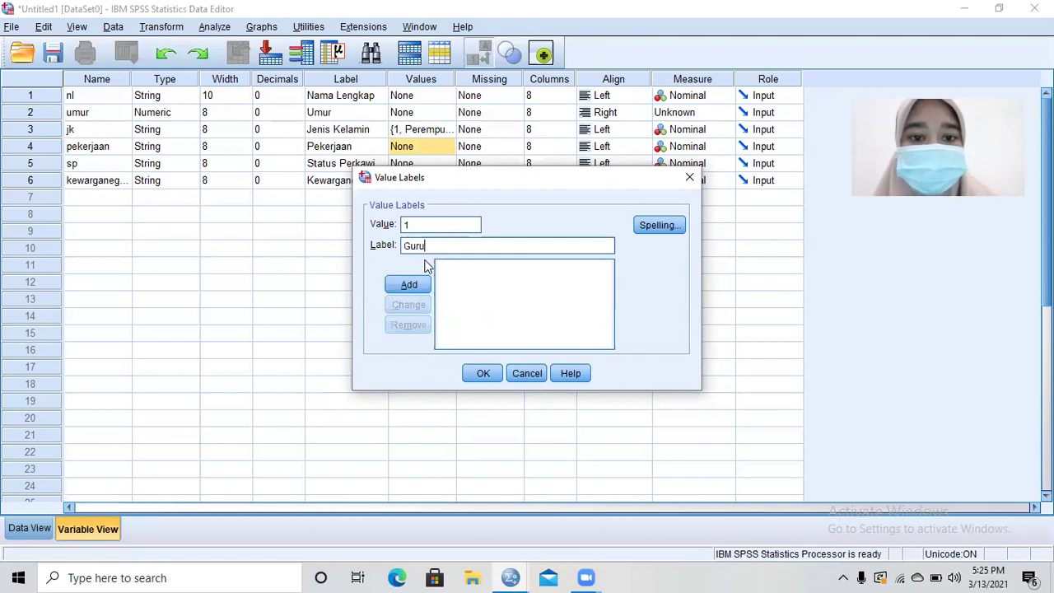
click(410, 284)
Add the value label 2 = "Karyawan Swasta" to the pekerjaan variable
click(437, 225)
text(2)
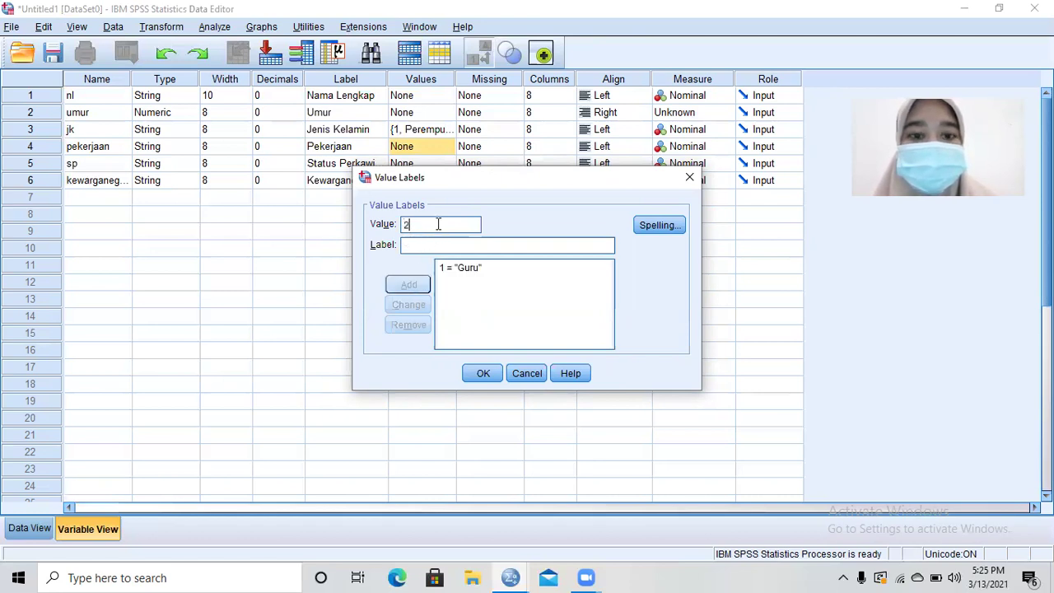
text(K)
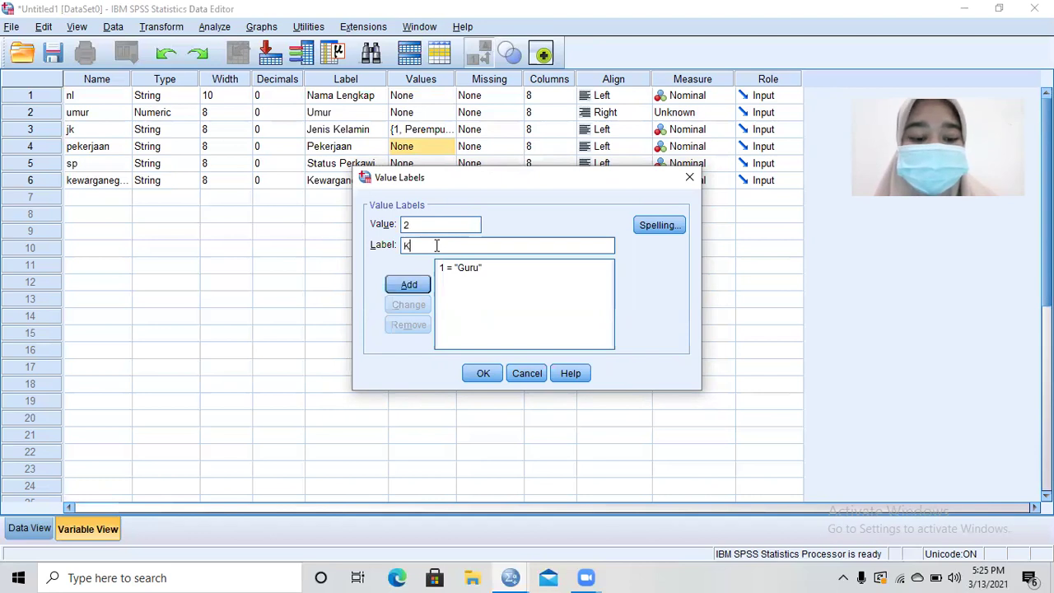
text(ru)
key(BackSpace)
key(BackSpace)
text(anyawan Swasta)
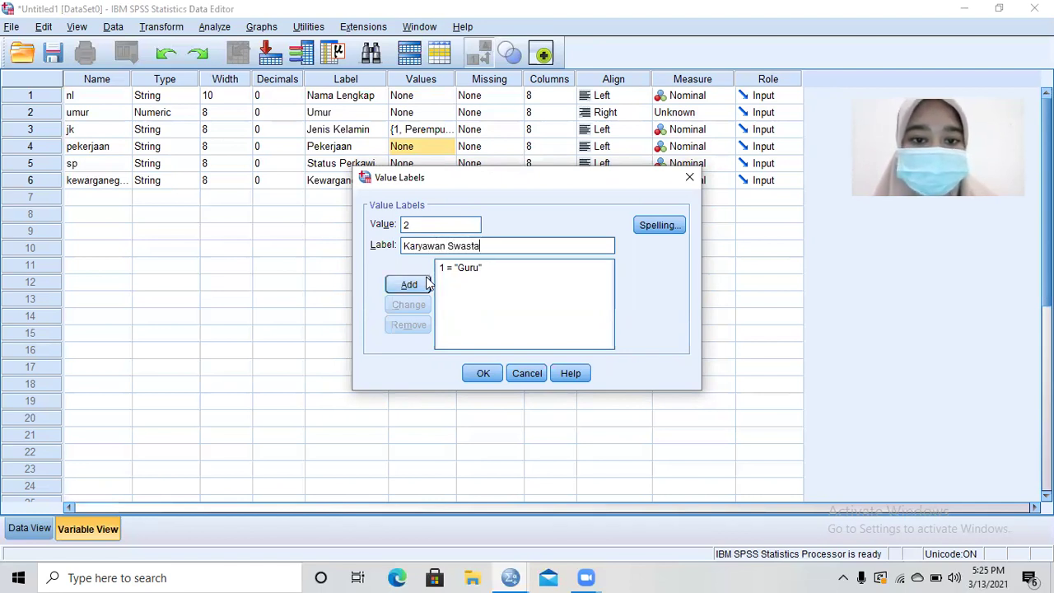
click(409, 284)
Add the value label 3 = "Wiraswasta" to pekerjaan and apply its value labels
click(431, 244)
text(Wira)
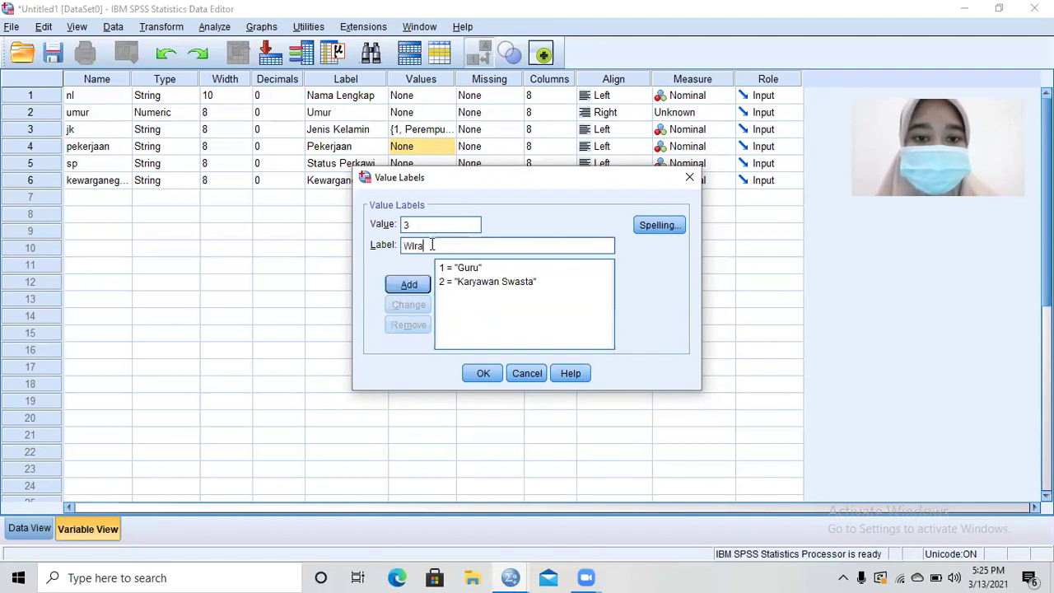
key(BackSpace)
key(BackSpace)
key(BackSpace)
text(iraswasta)
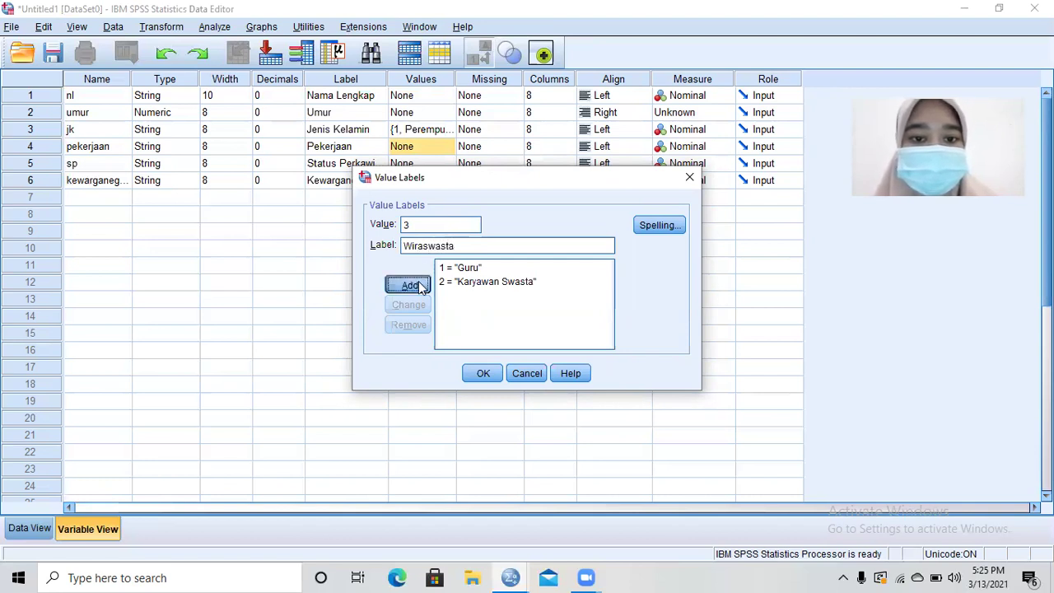
click(420, 285)
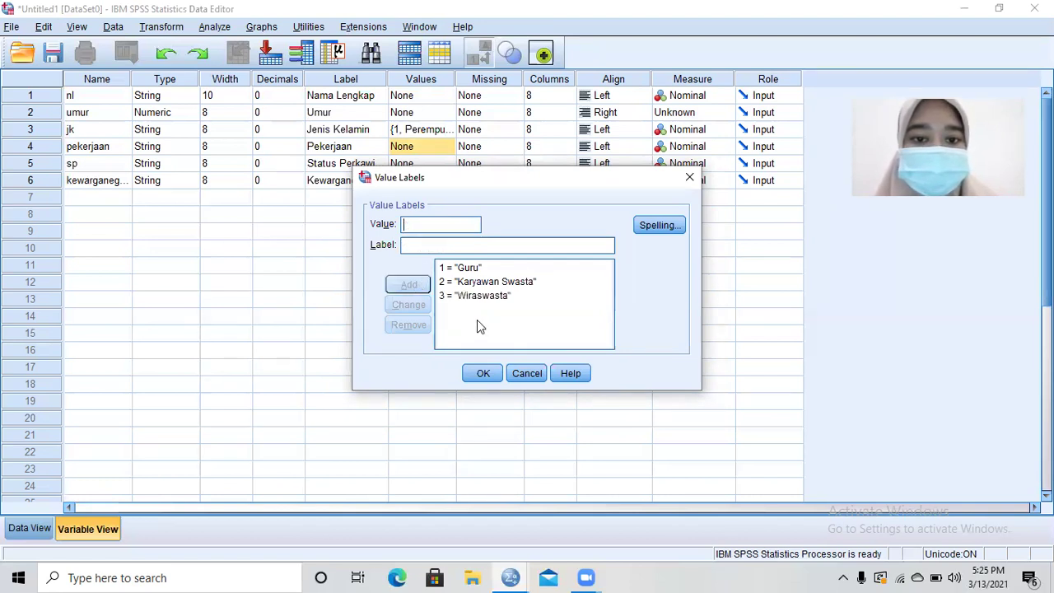
click(492, 375)
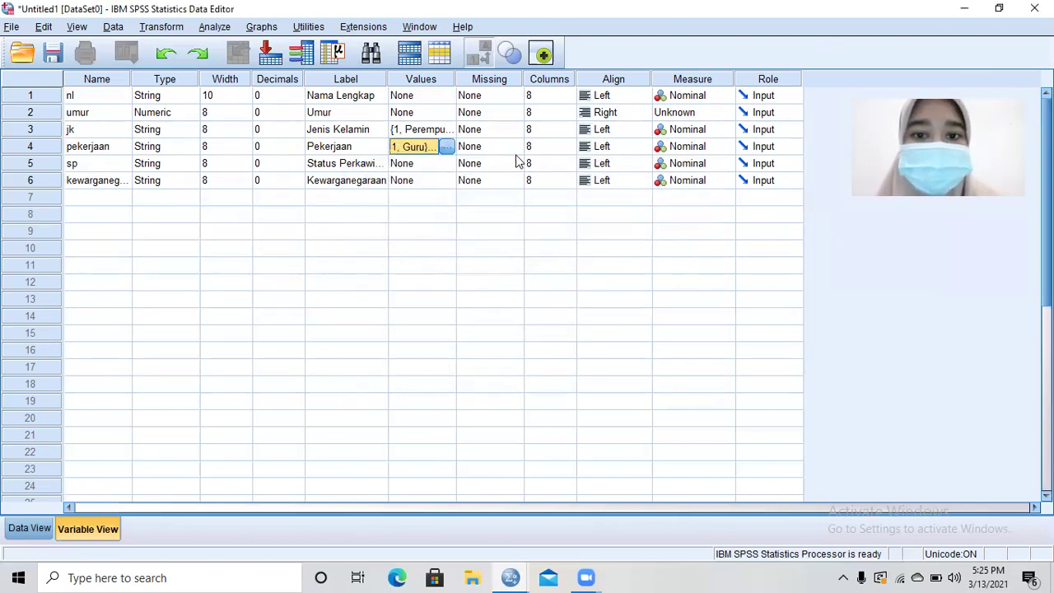
Give the sp variable the value labels 1 = "Kawin" and 2 = "Tidak Kawin" and apply them
click(430, 163)
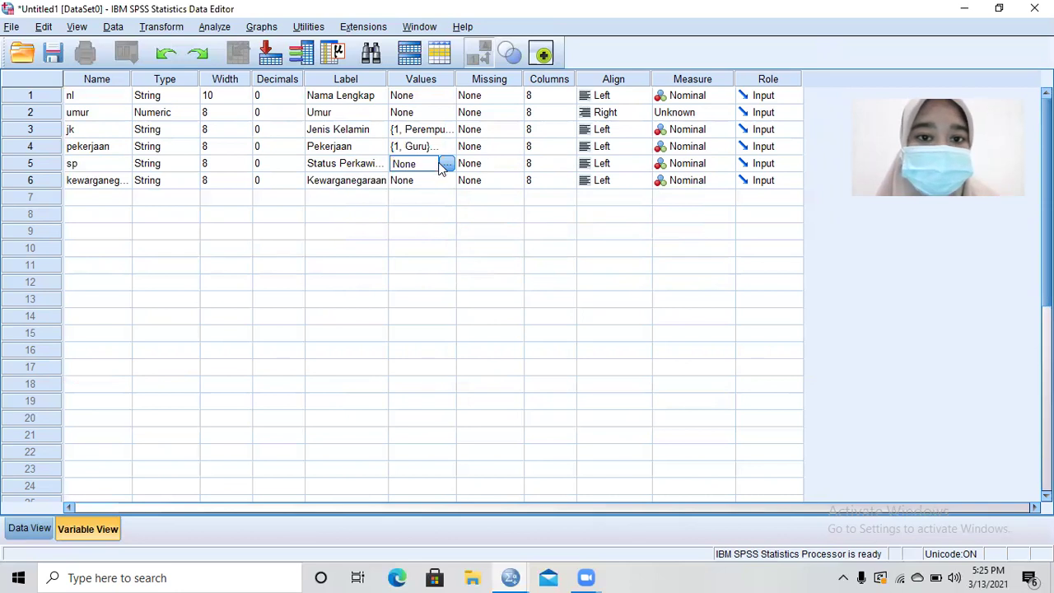
click(446, 164)
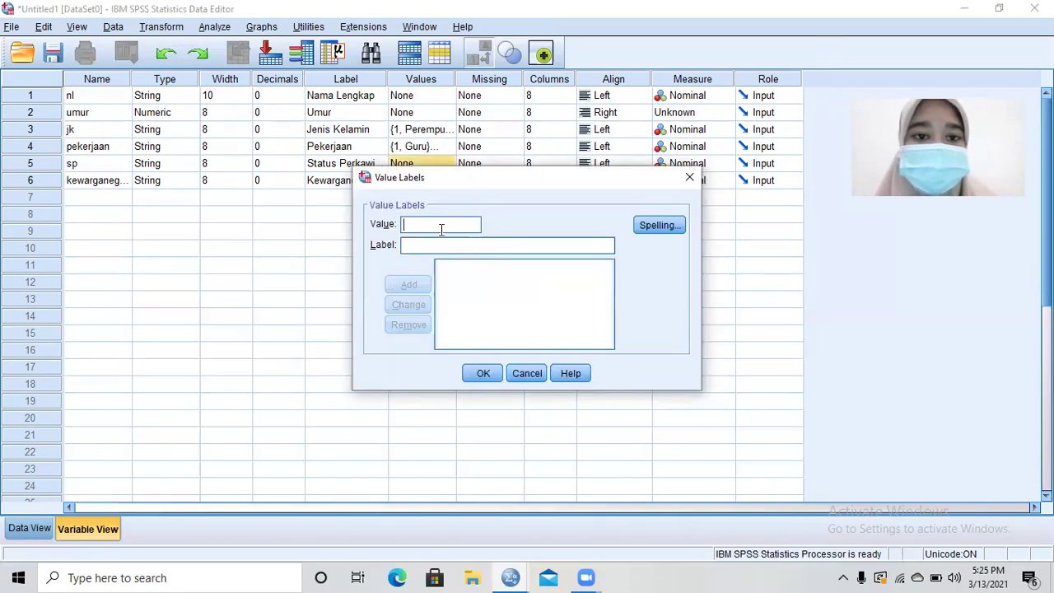
text(1)
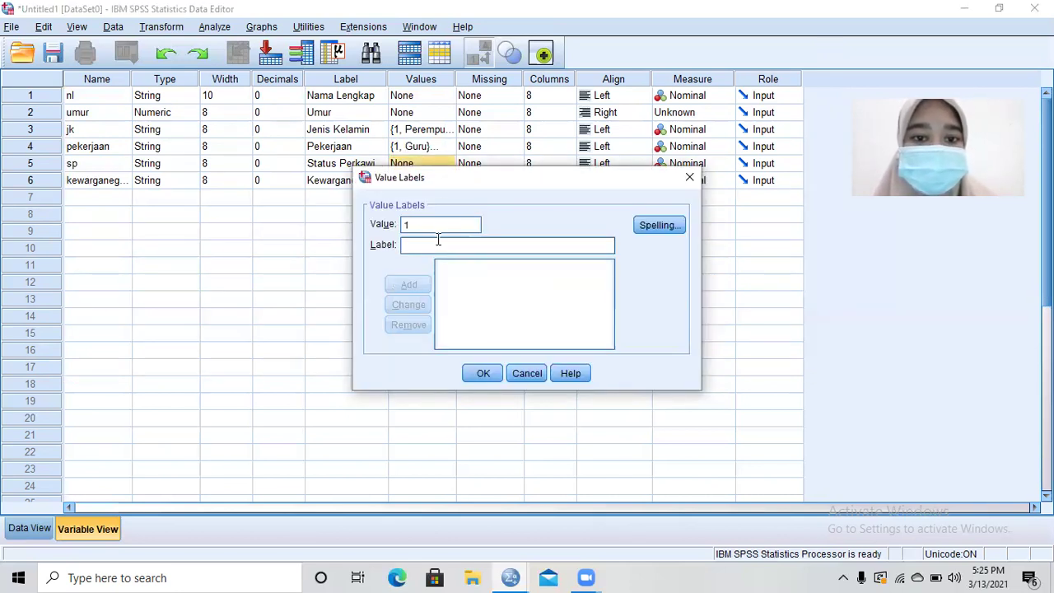
text(Kawin)
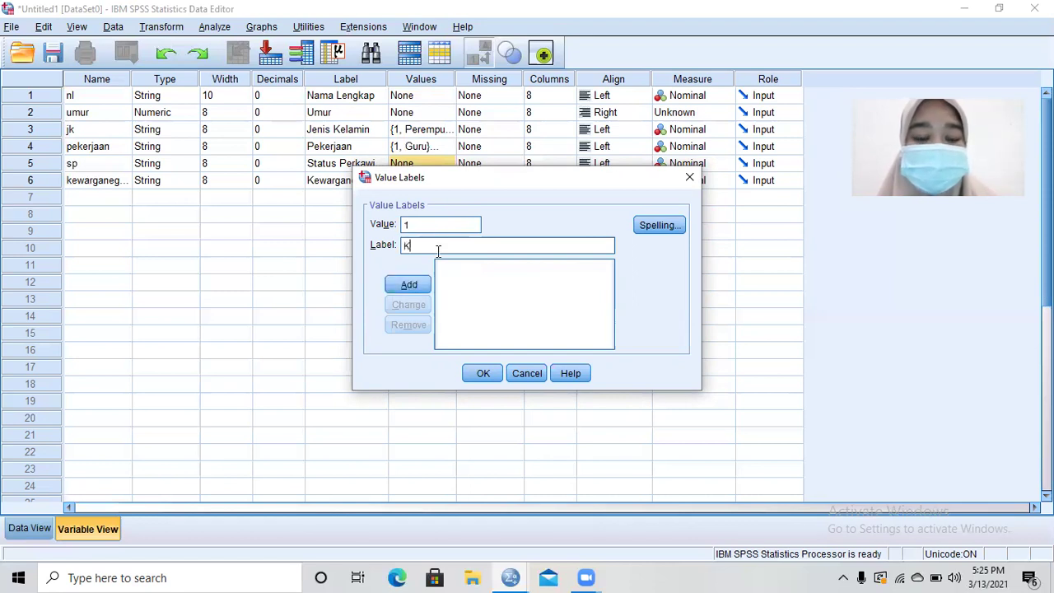
click(409, 285)
text(2)
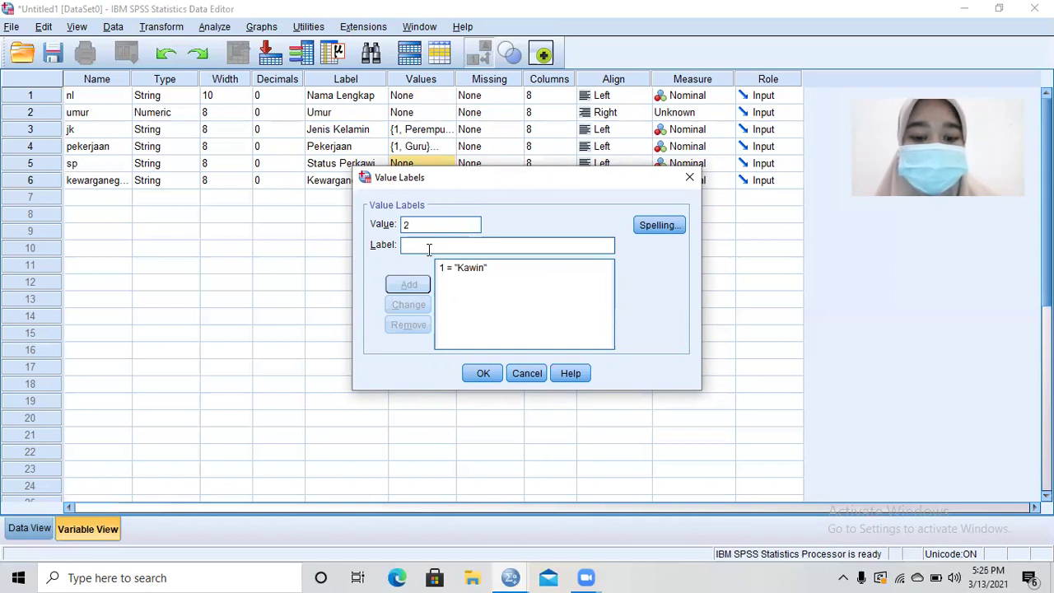
text( = "Tidak Kawin)
click(415, 286)
click(483, 375)
Add the value label 1 = "Indonesia" to the kewarganegaraan variable
click(451, 182)
click(449, 181)
text(1)
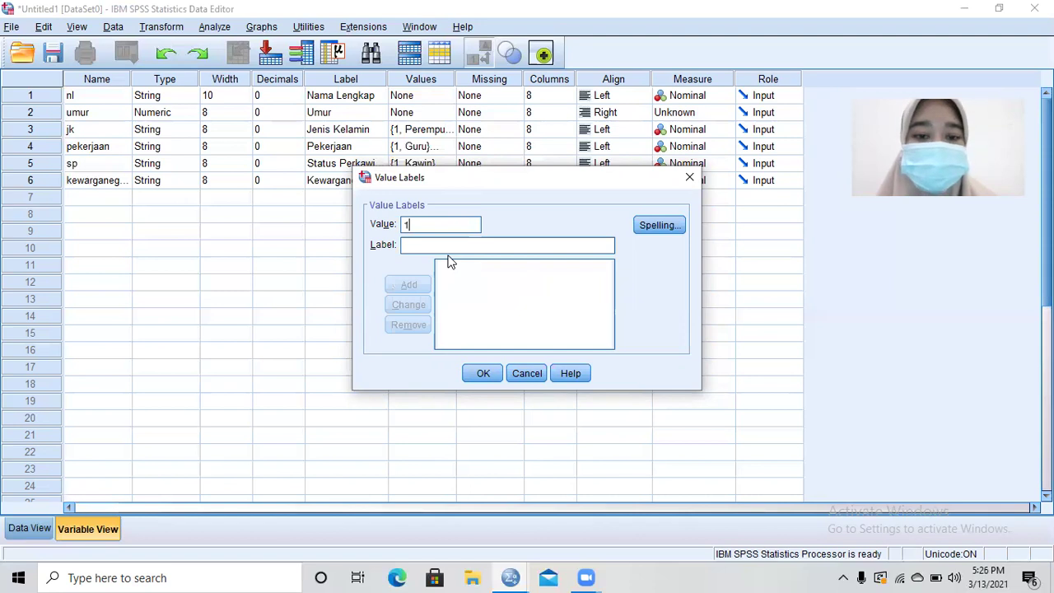
text(In)
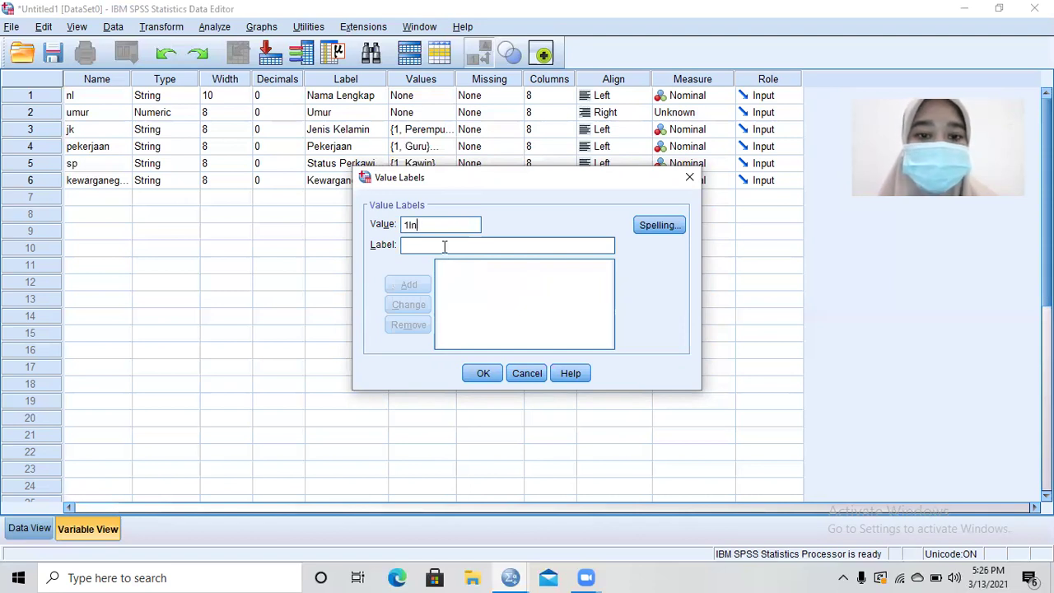
key(BackSpace)
key(BackSpace)
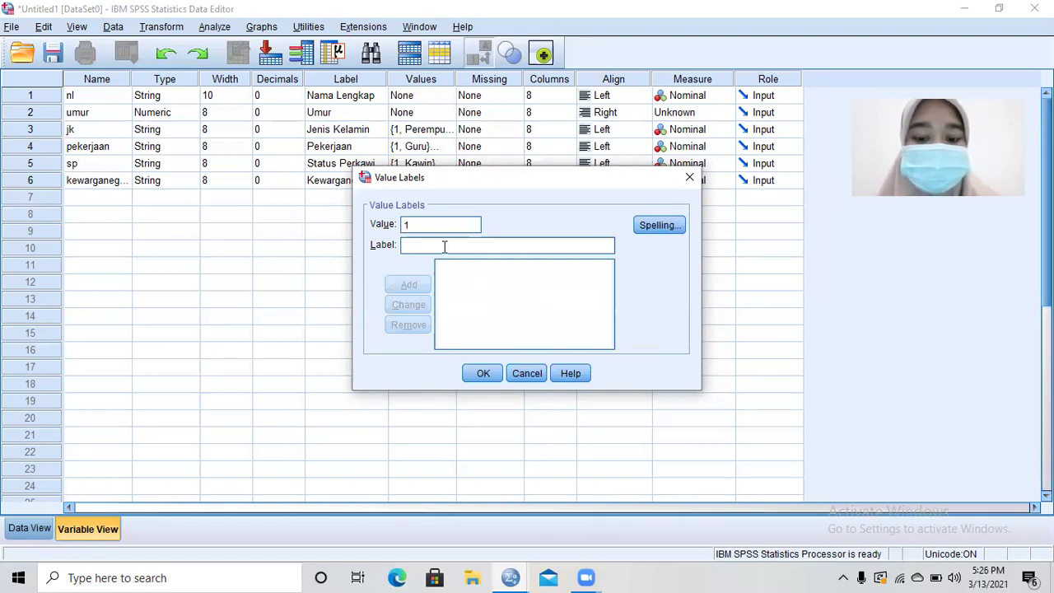
text(Indonesia)
click(412, 285)
Add the value label 2 = "Asing" to kewarganegaraan and apply its value labels
text(2)
click(432, 245)
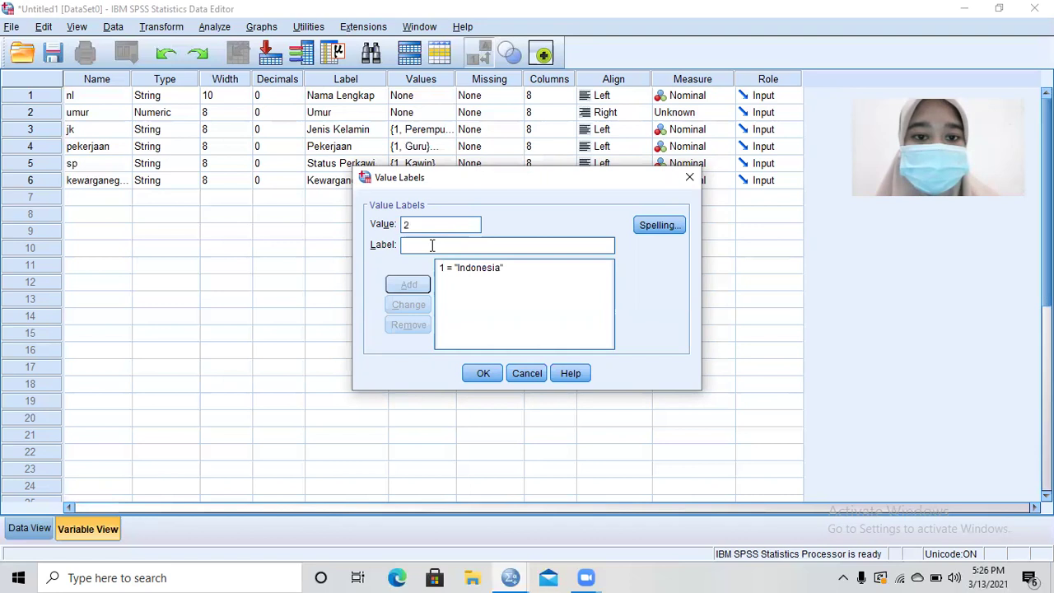
text(Asing)
click(421, 288)
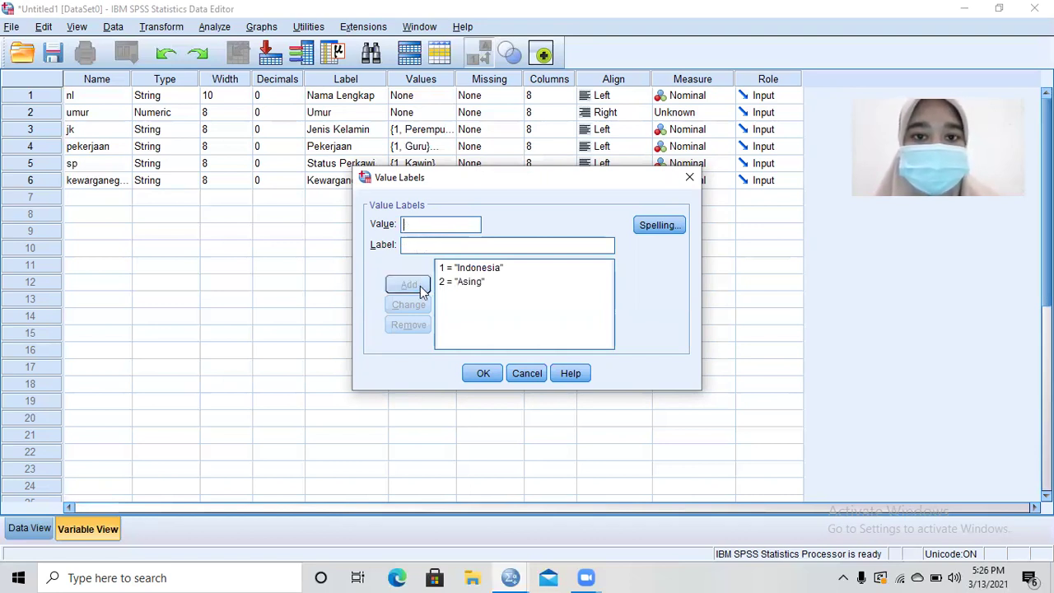
click(482, 376)
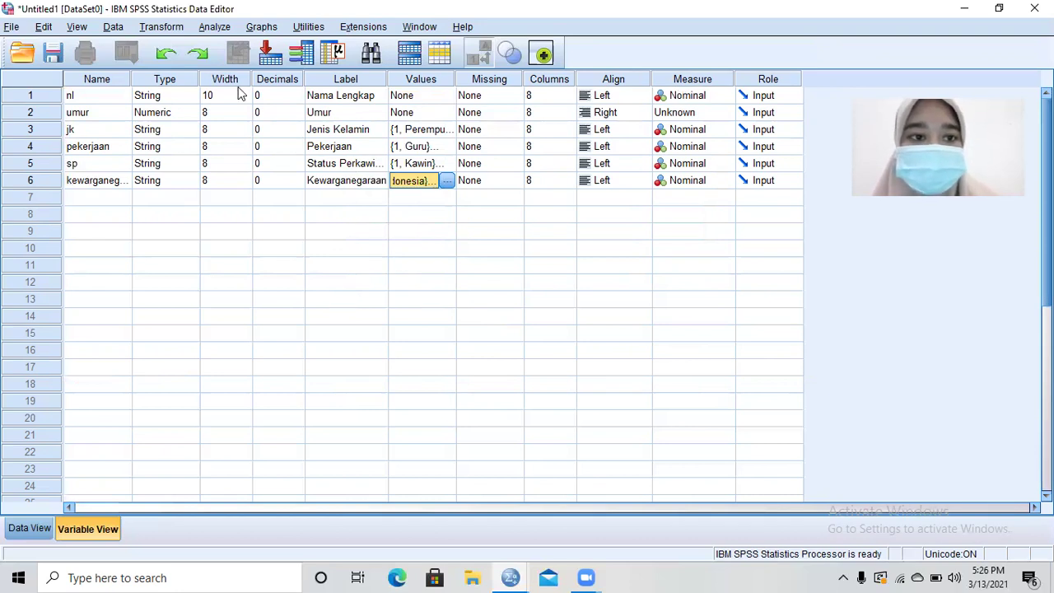
Set the measurement level of nl to Nominal and of umur to Scale
click(717, 96)
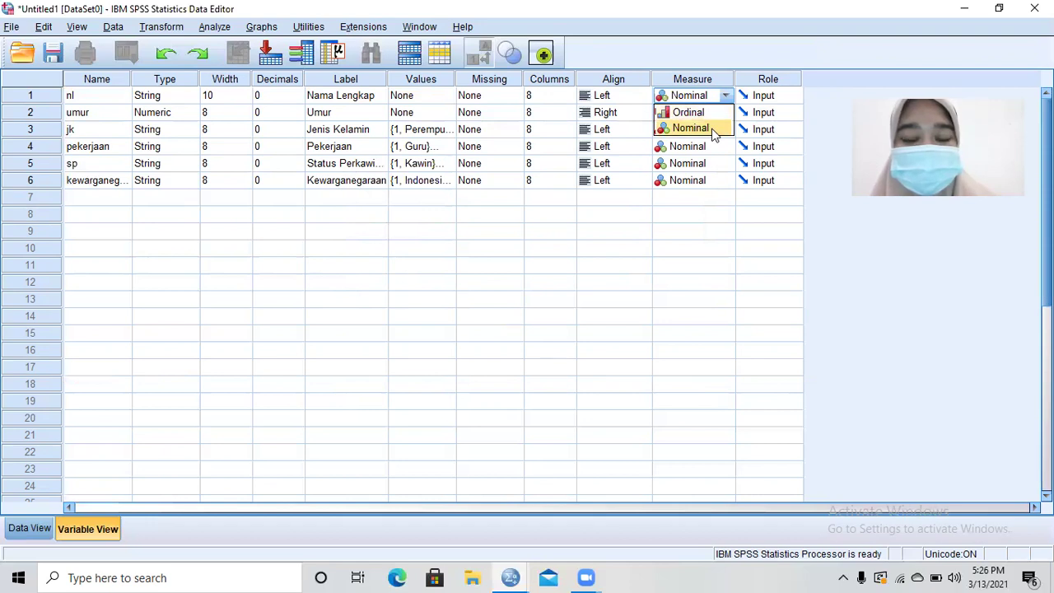
click(714, 132)
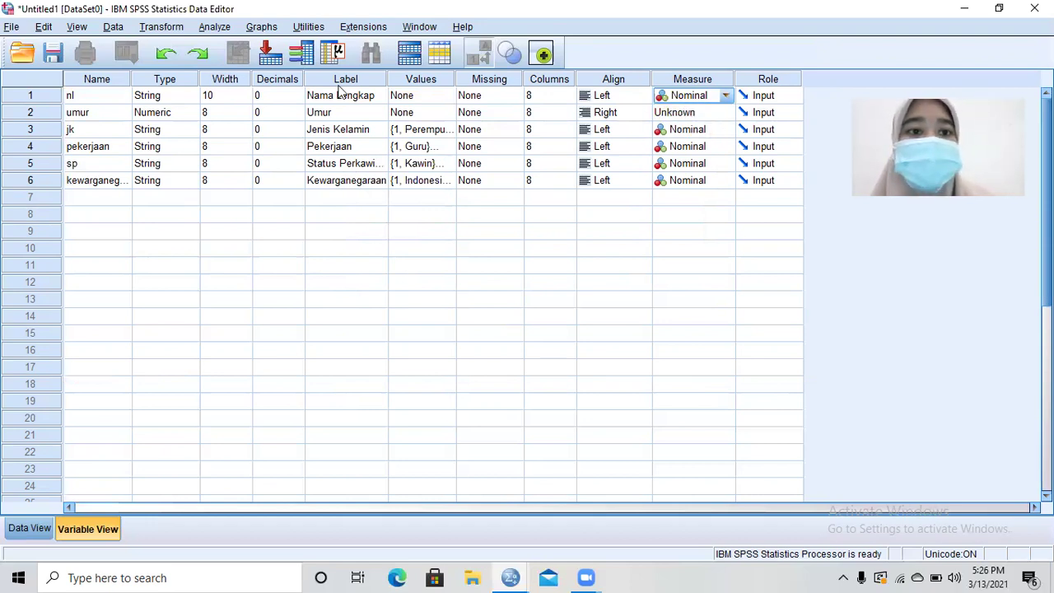
click(728, 96)
click(713, 129)
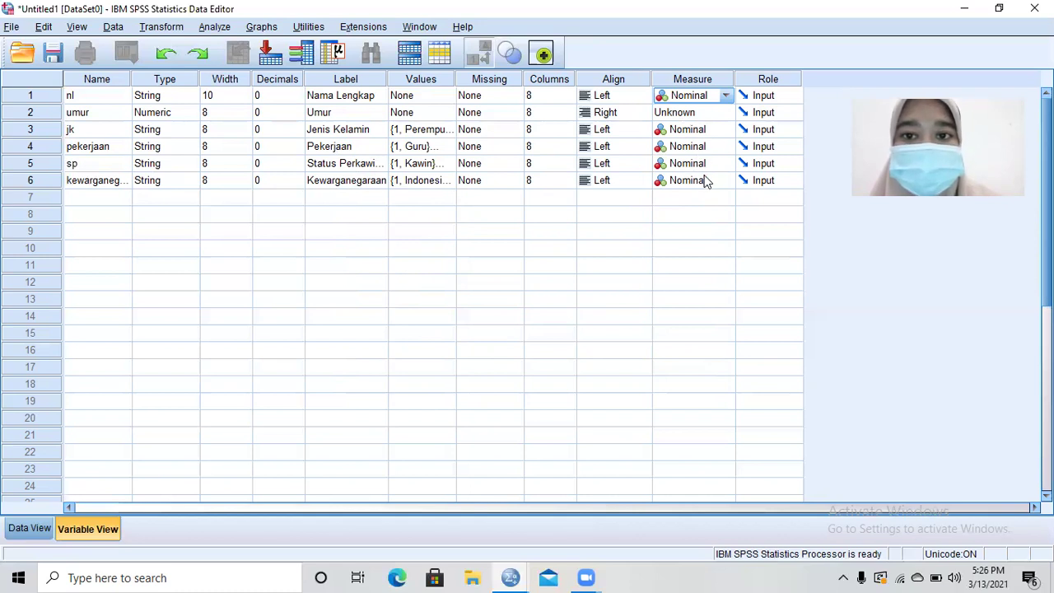
click(730, 116)
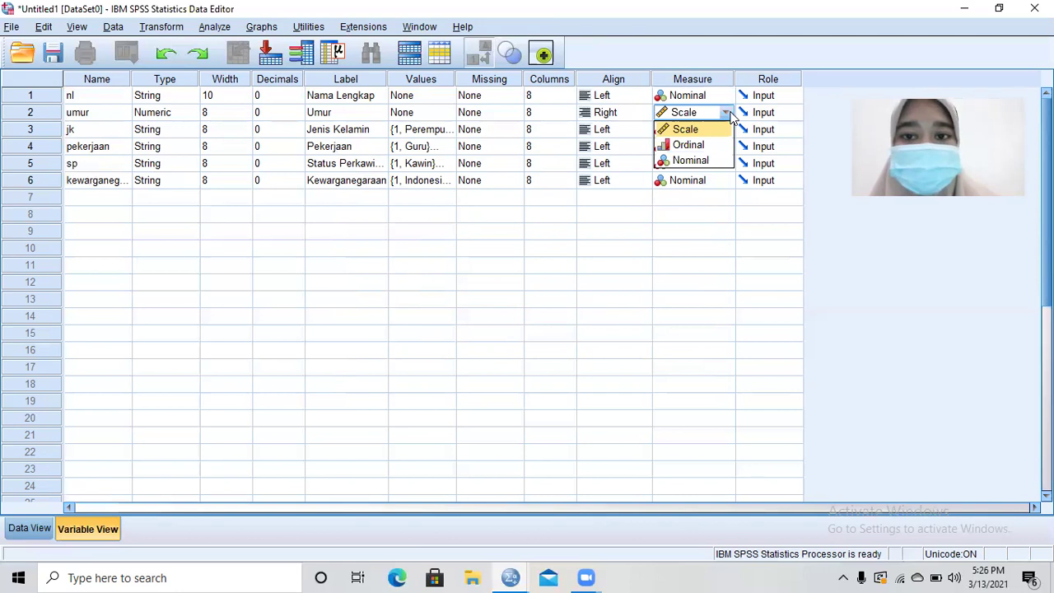
click(681, 134)
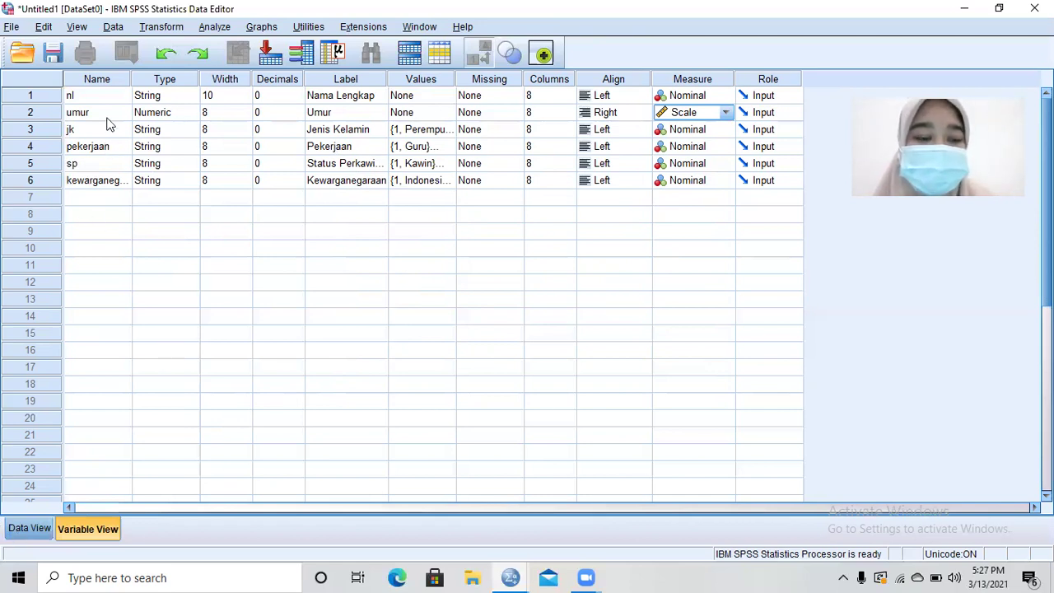
Switch to the Data View and enter the first respondent's name in row 1 of the nl column
click(118, 213)
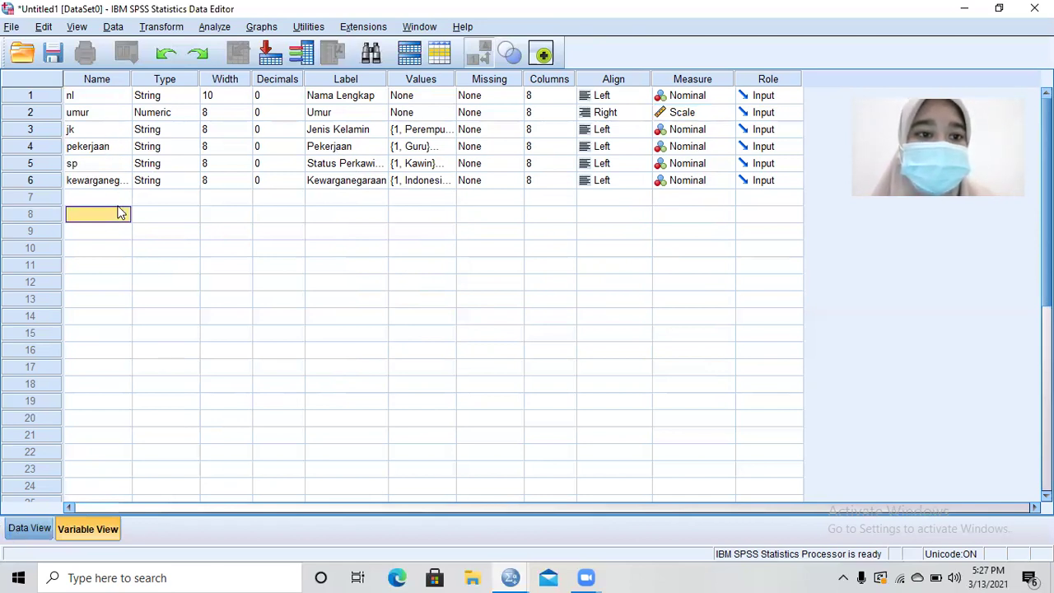
click(29, 528)
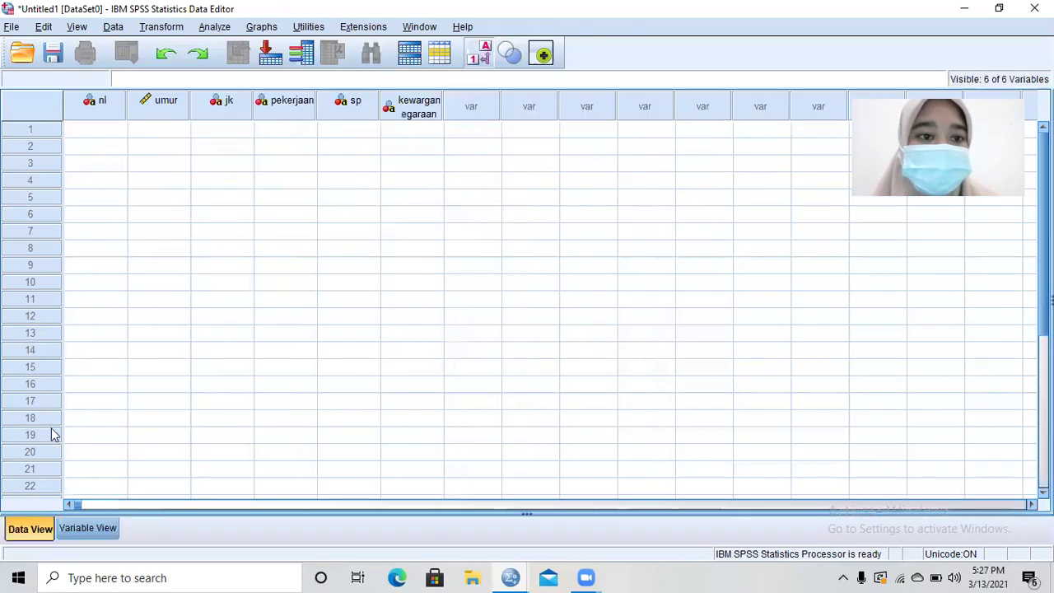
click(102, 128)
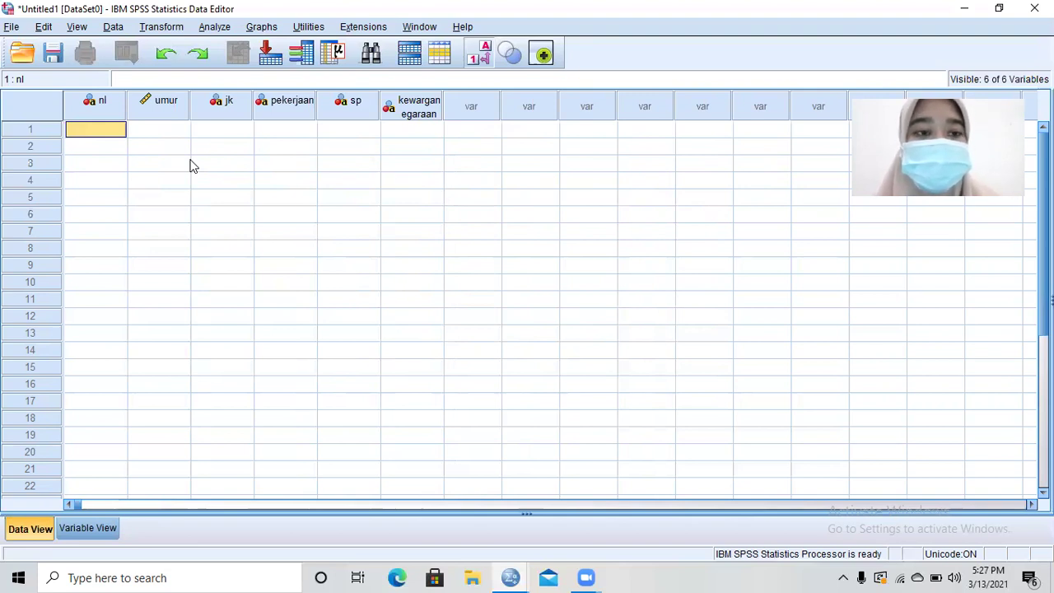
text(r)
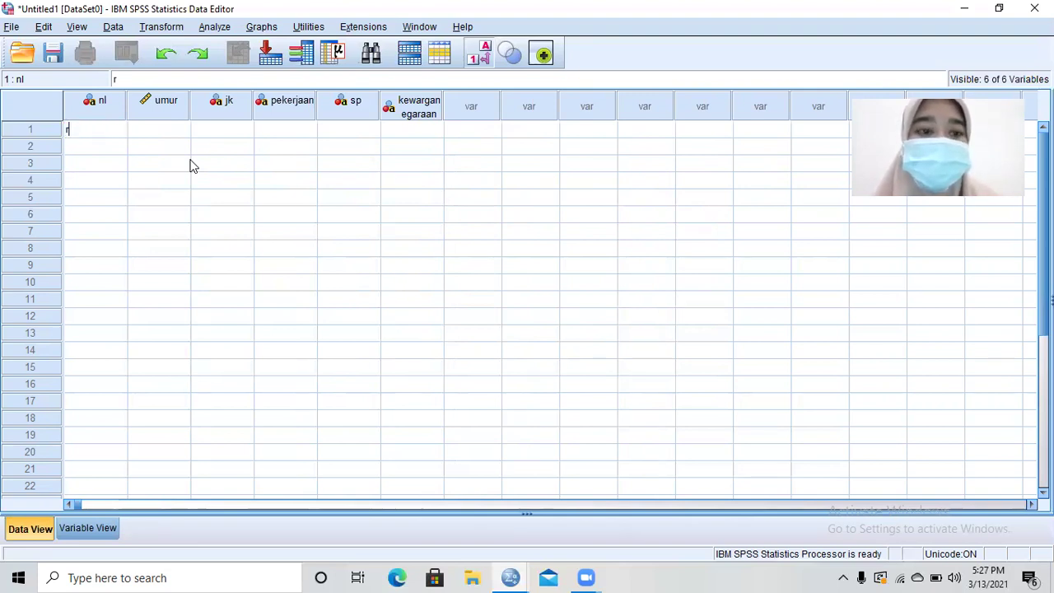
key(BackSpace)
text(Rom)
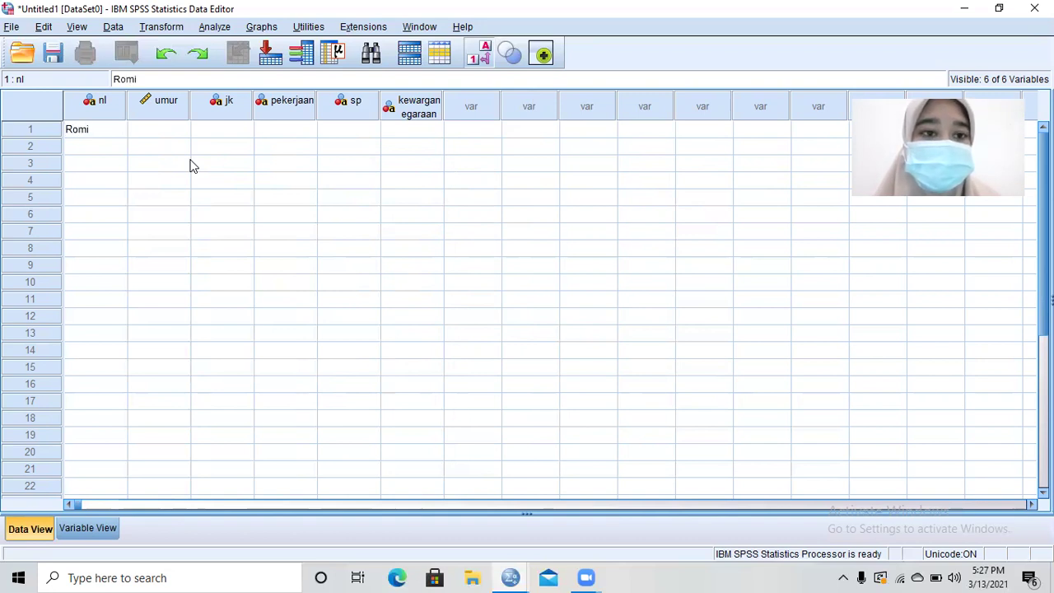
text(i)
key(Return)
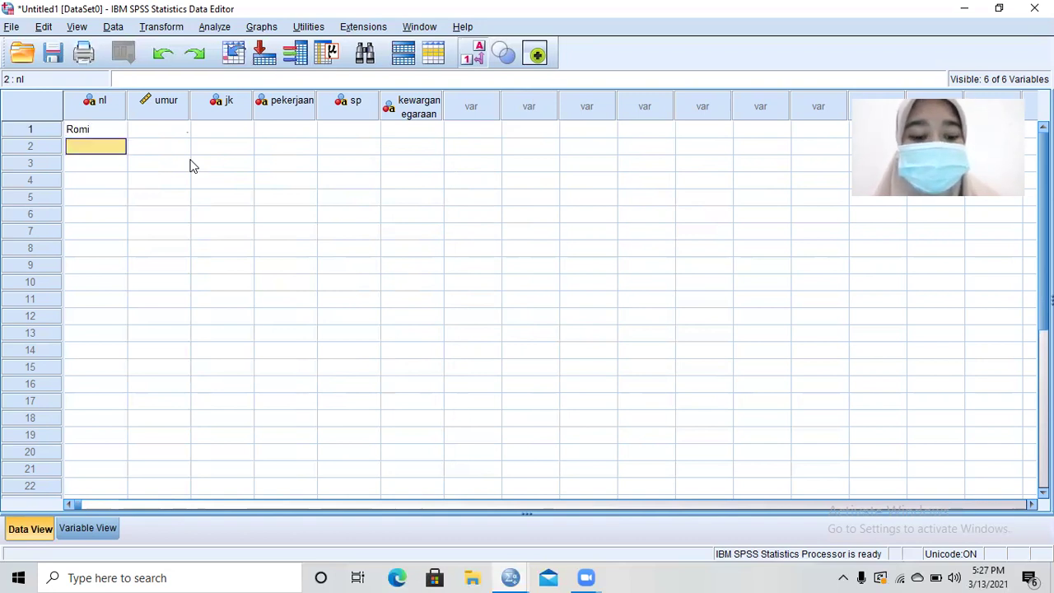
Enter the remaining four respondents' names in rows 2 to 5 of the nl column
text(Amel)
key(Return)
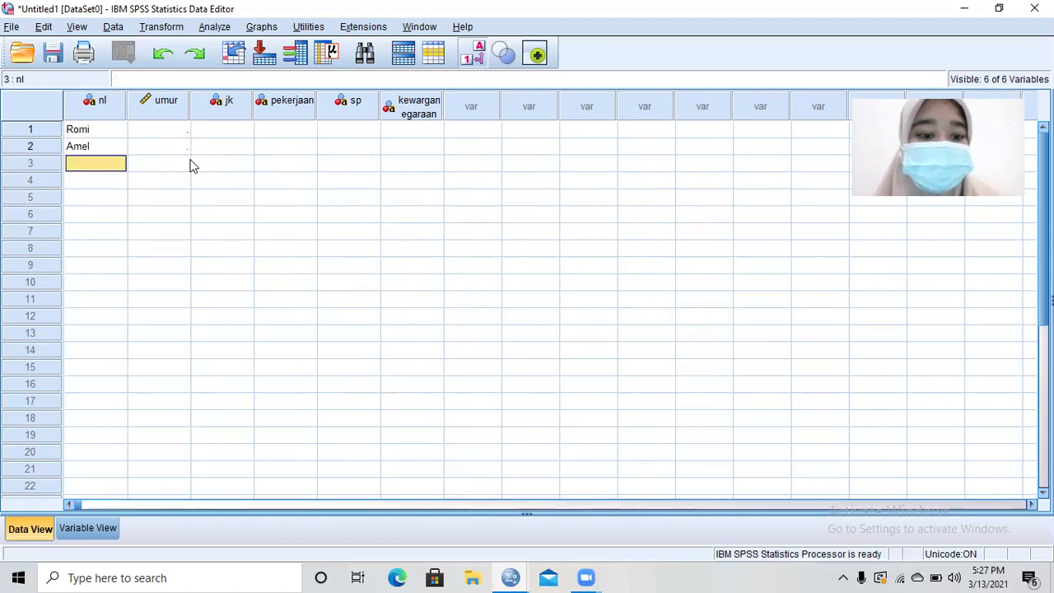
text(Puti)
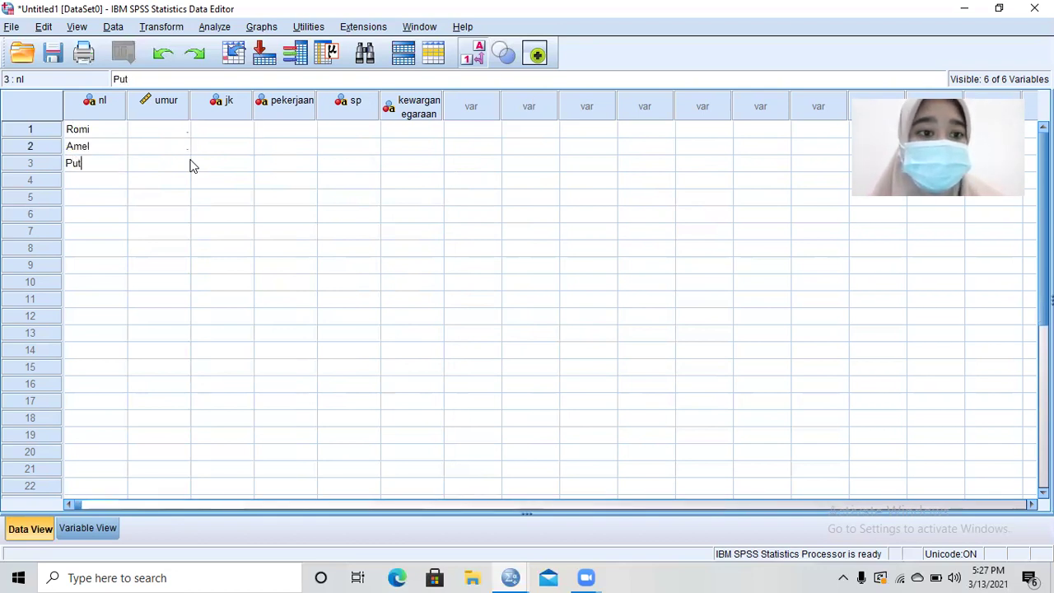
key(BackSpace)
text(ri)
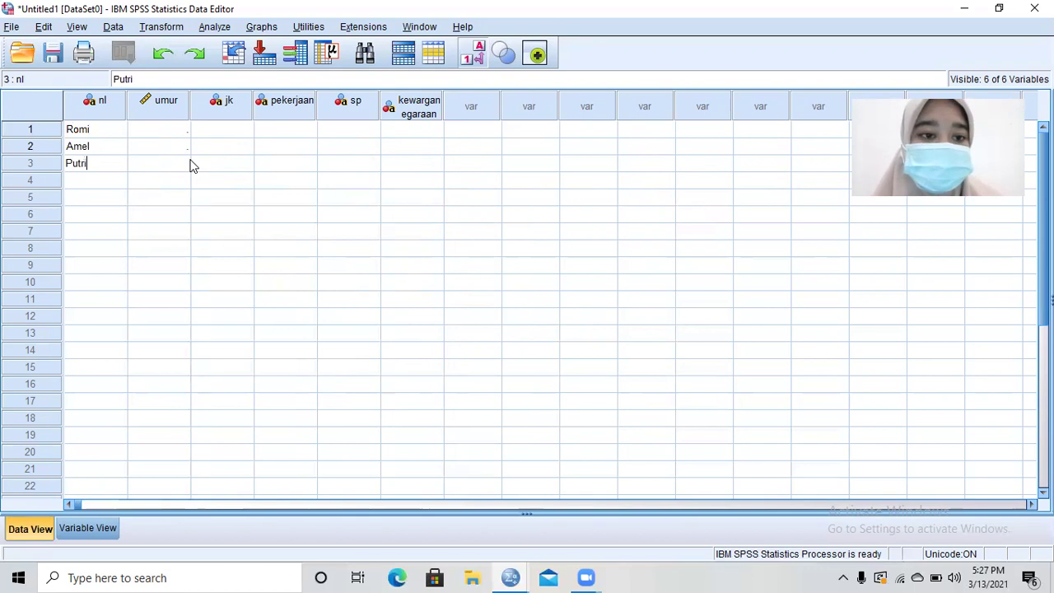
key(Return)
text(Toni)
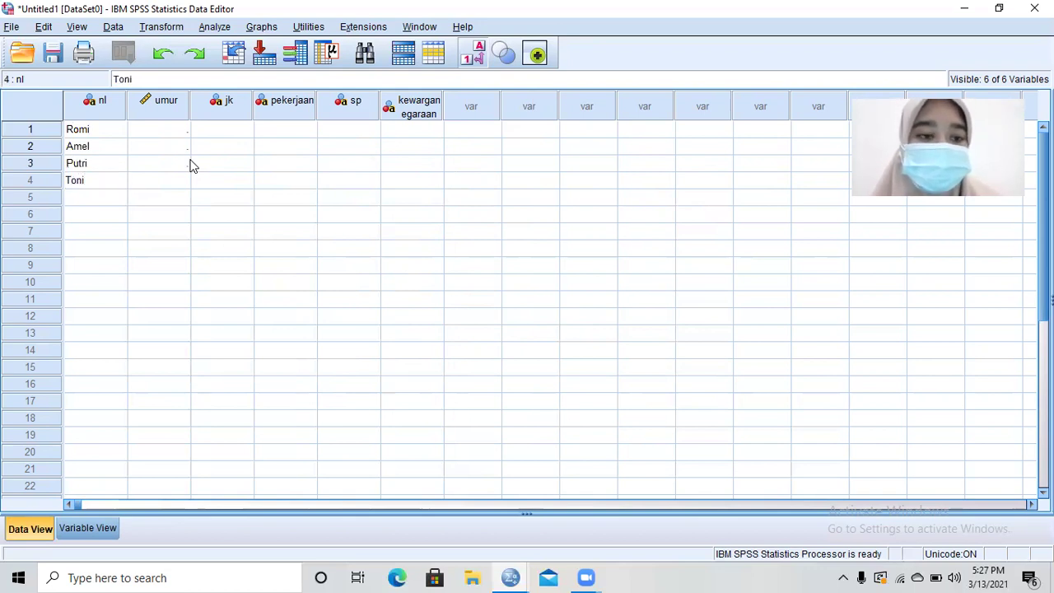
key(Return)
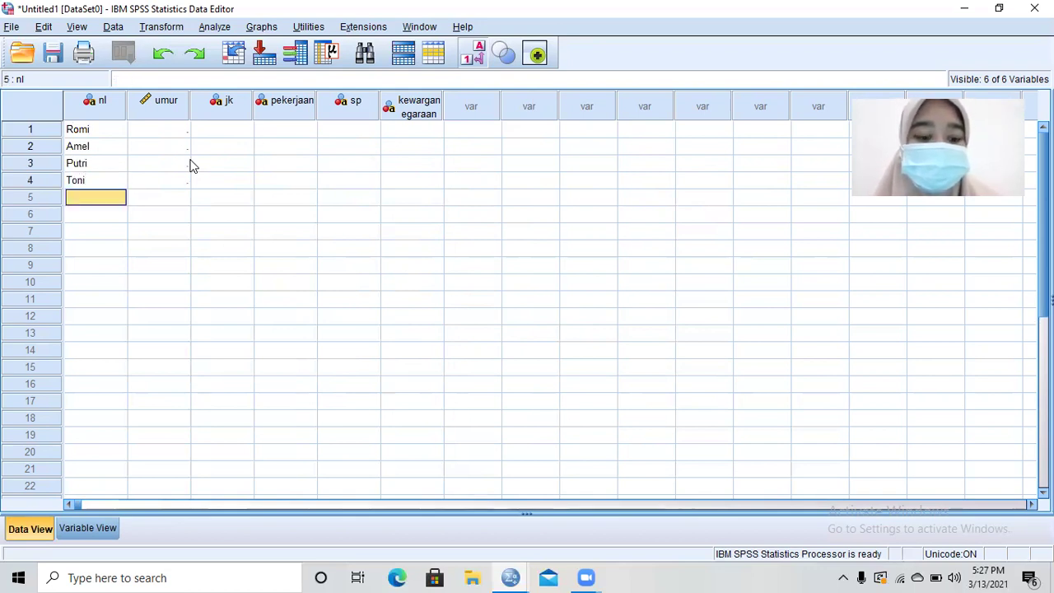
text(Sonia)
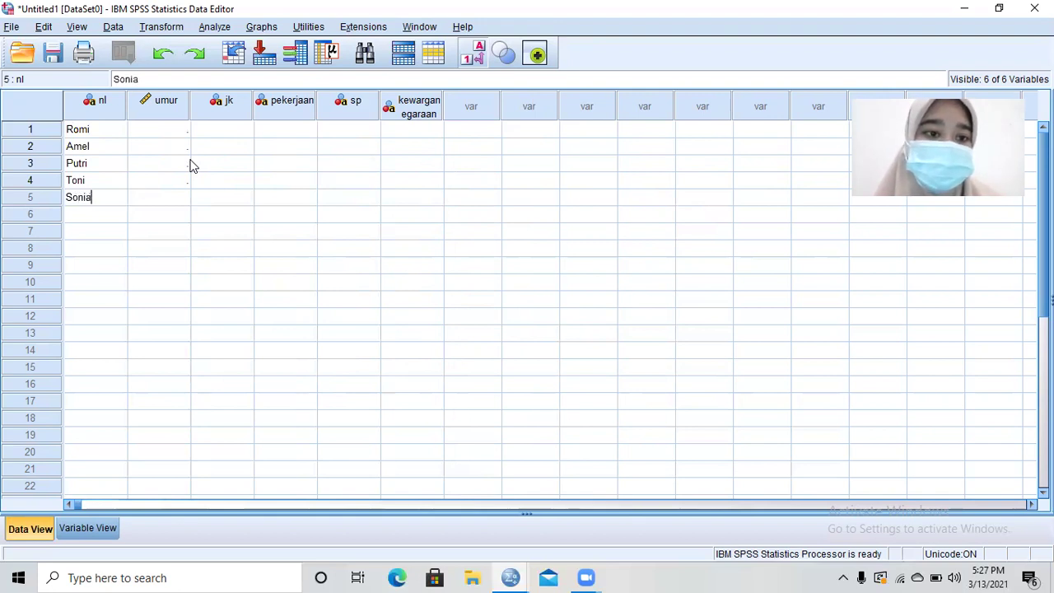
key(Tab)
Enter the ages 32, 22, 24, 43 and 56 in rows 1 to 5 of the umur column
key(Up)
key(Up)
key(Up)
key(Up)
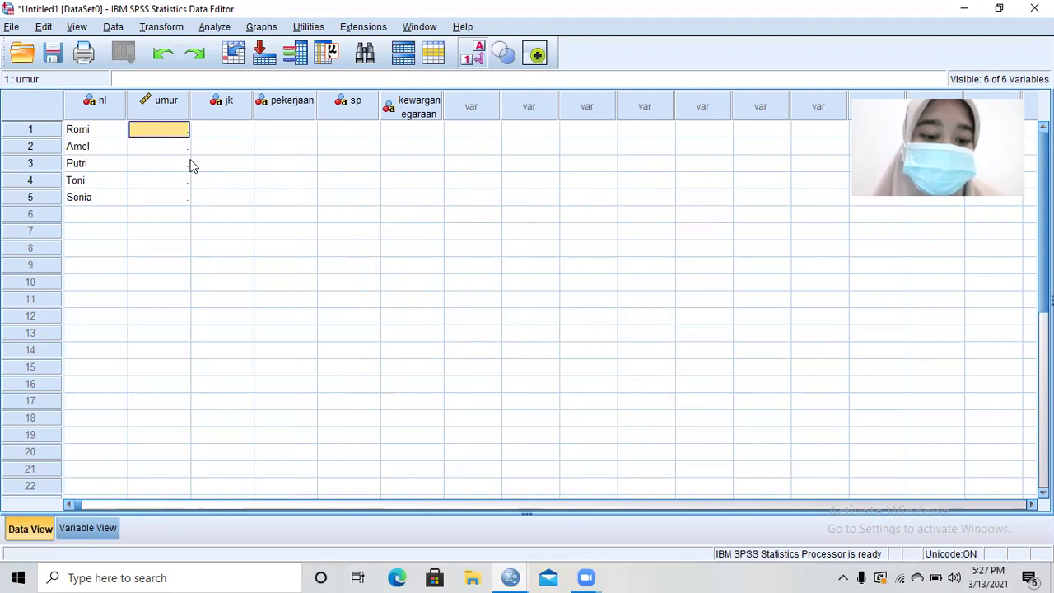
text(32)
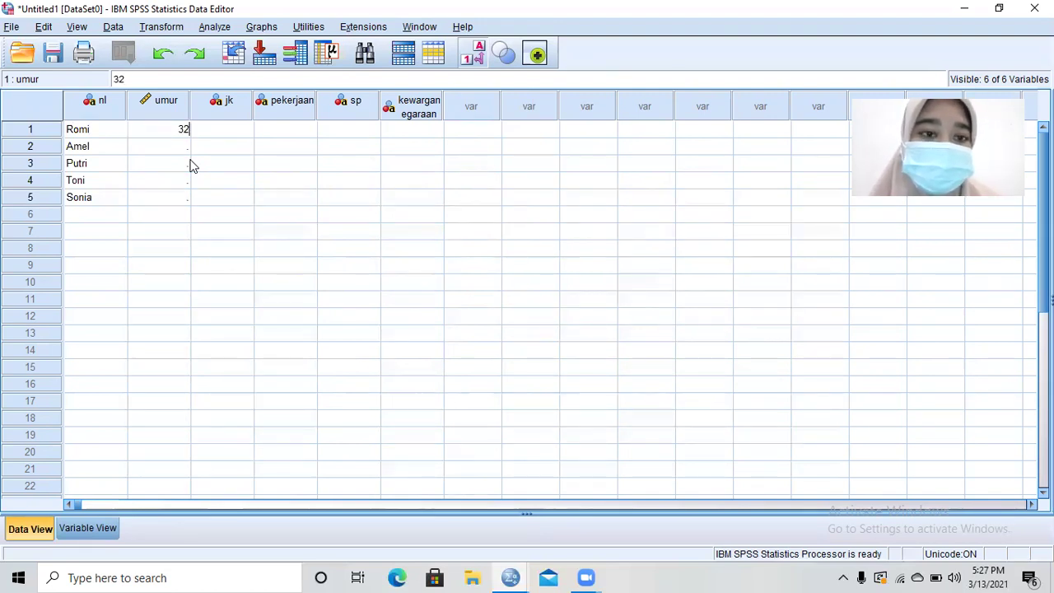
key(Return)
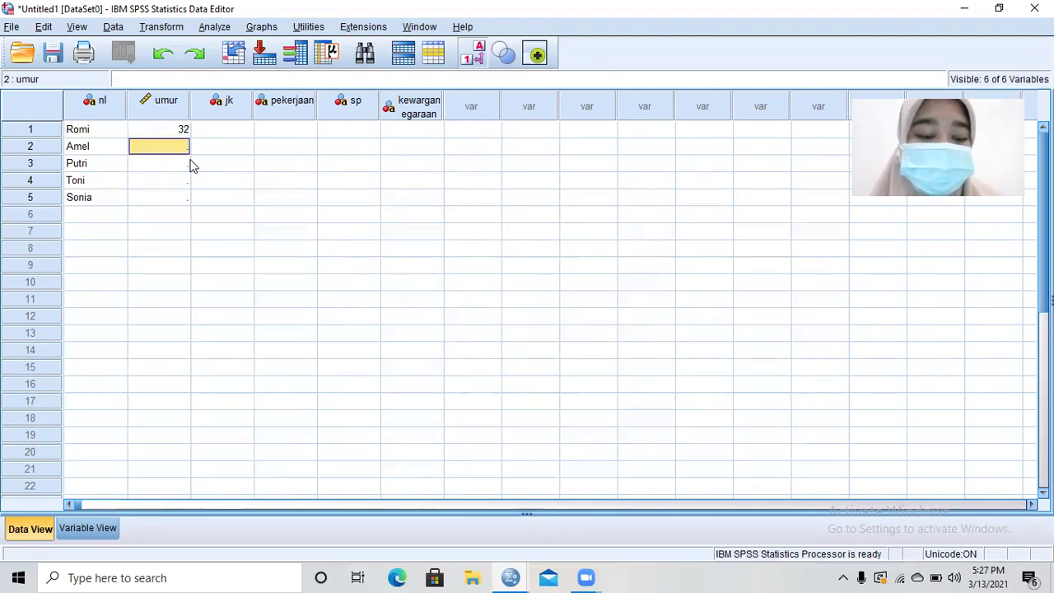
text(22)
key(Return)
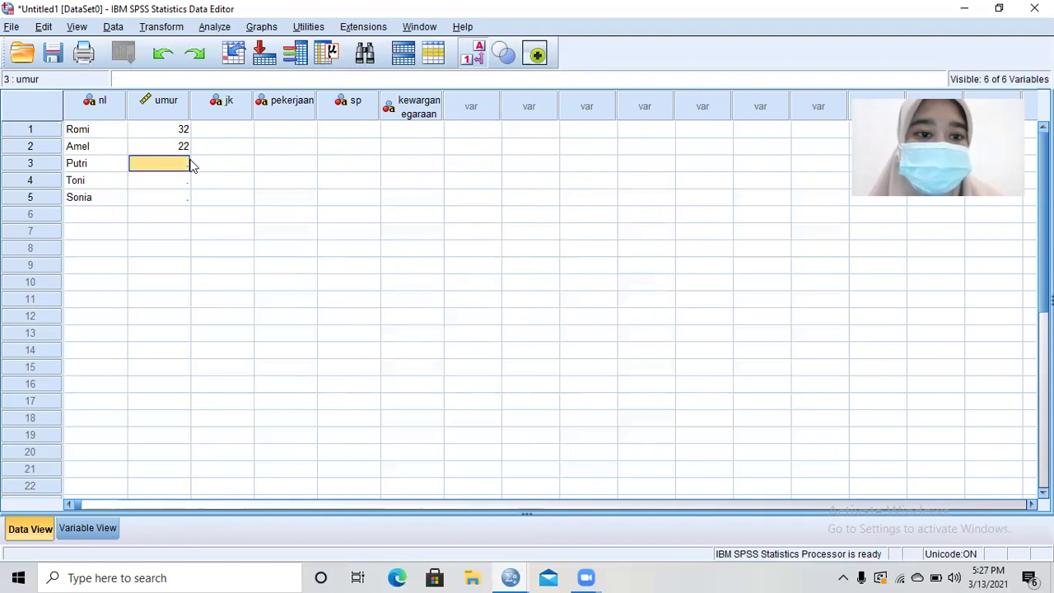
text(24)
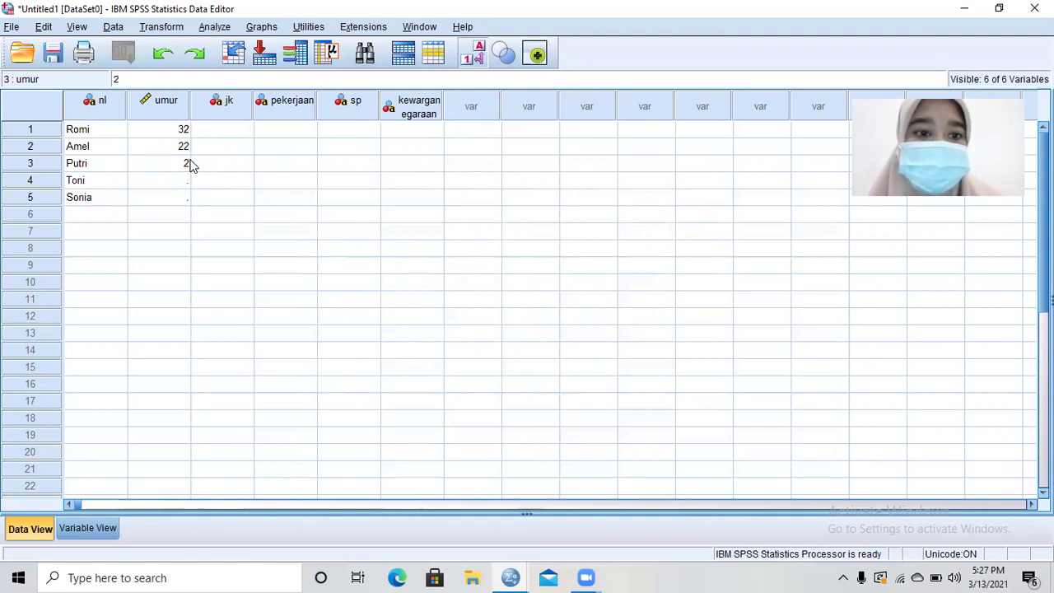
key(Return)
text(43)
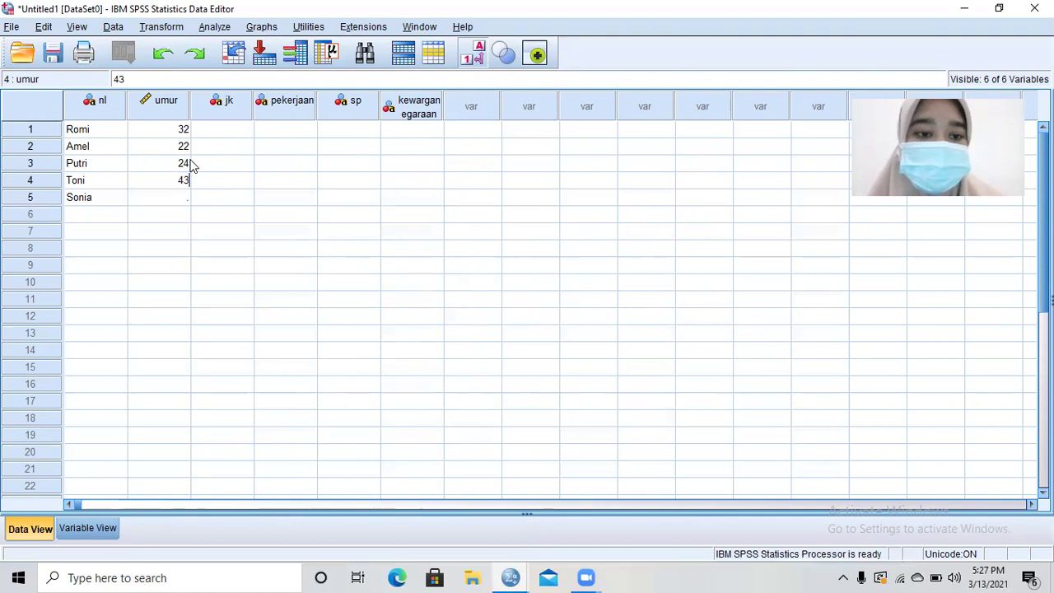
key(Return)
text(56)
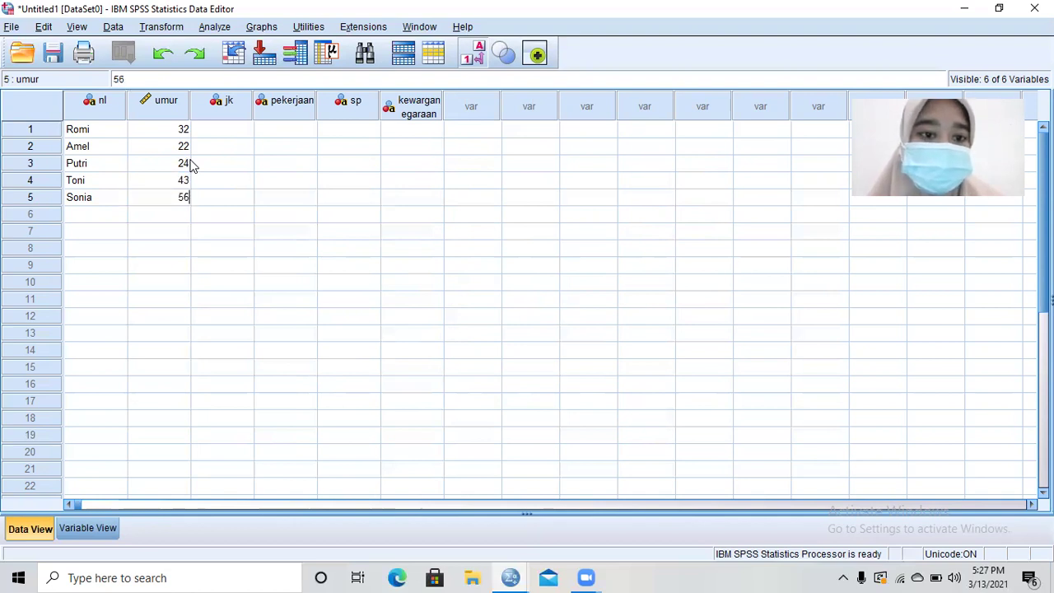
key(Up)
Set the first respondent's jk value in row 1 to Laki laki
key(Up)
key(Up)
key(Up)
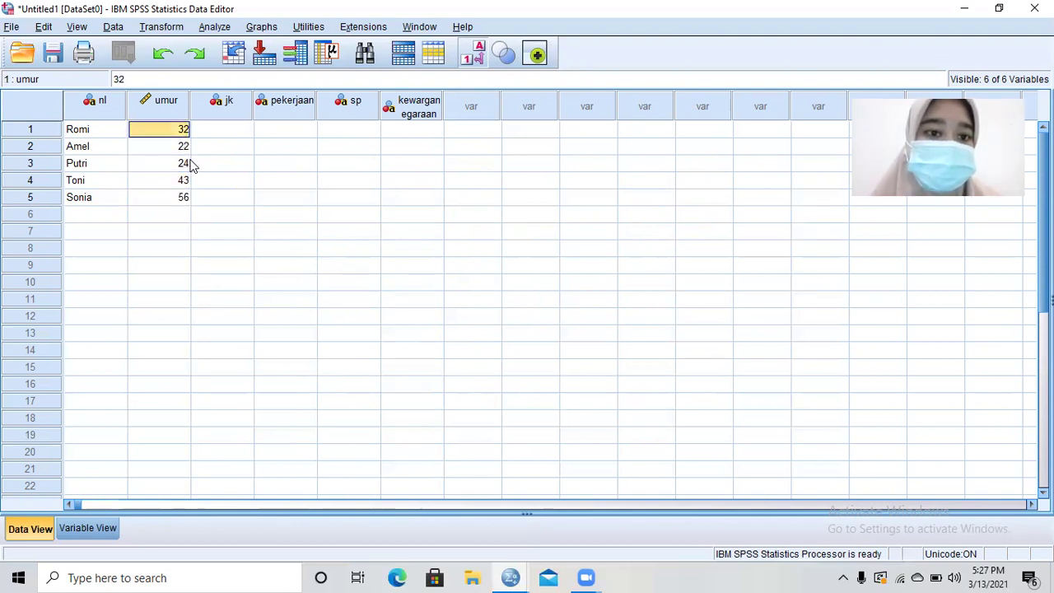
key(Right)
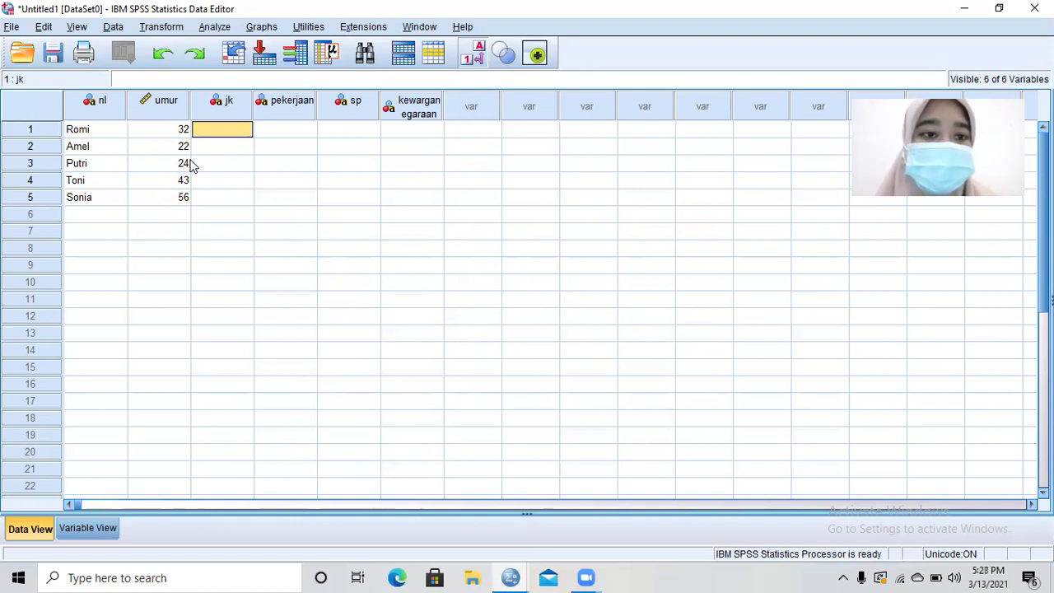
text(1)
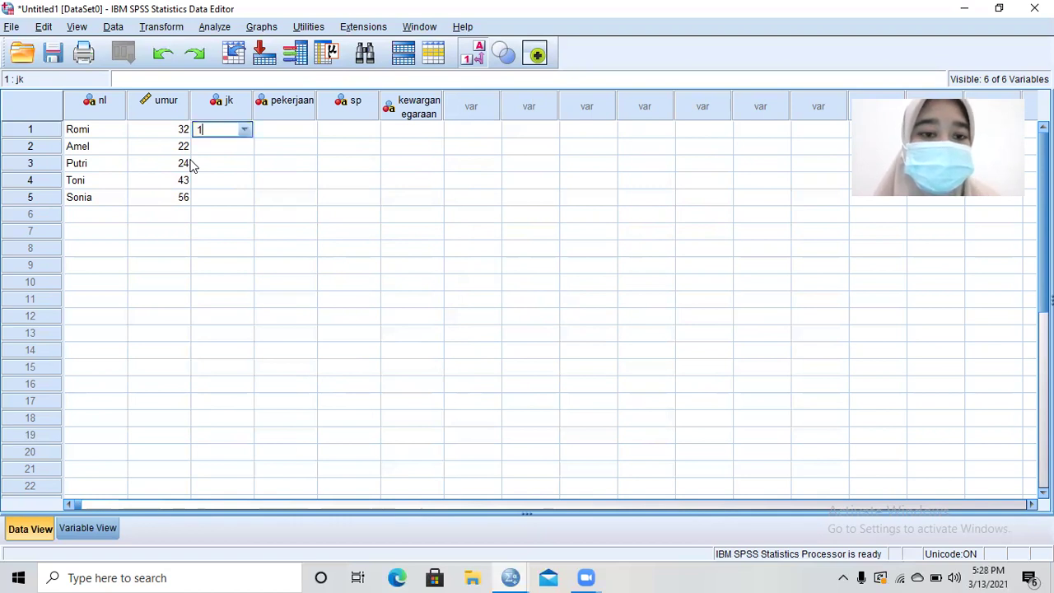
key(BackSpace)
text(2)
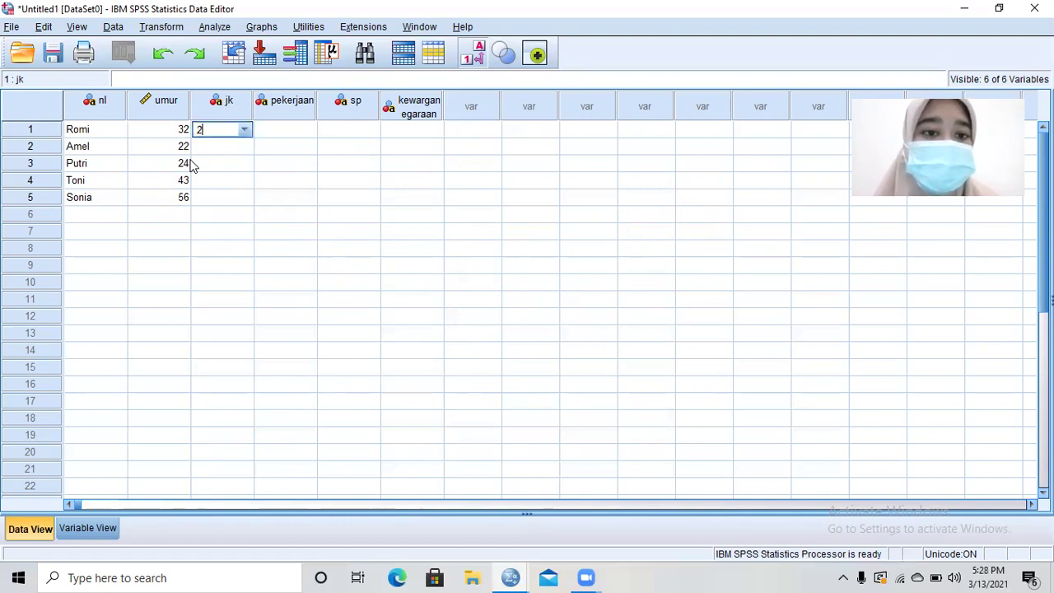
key(alt+Down)
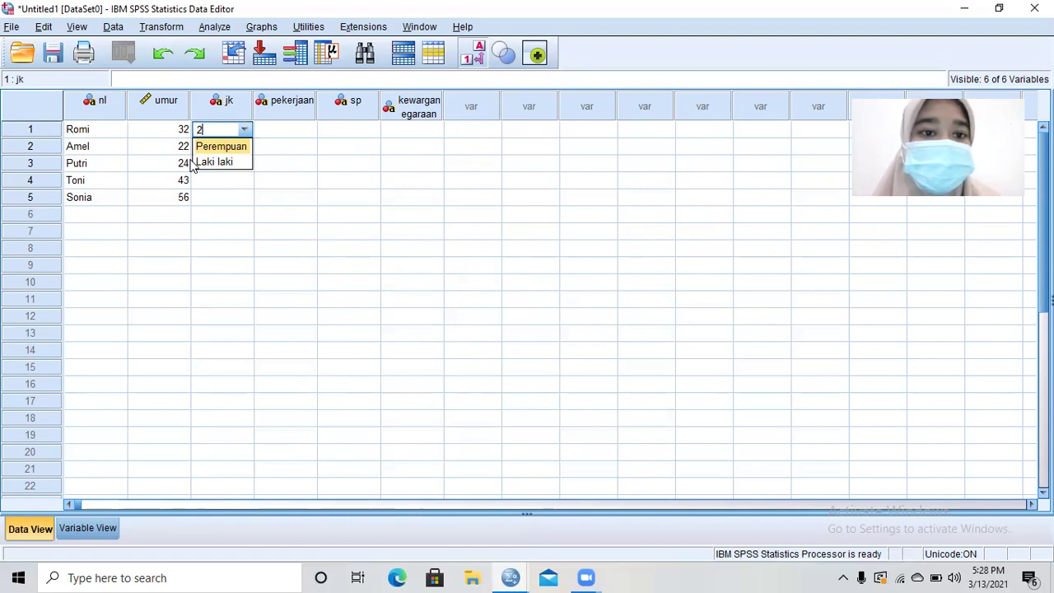
key(Down)
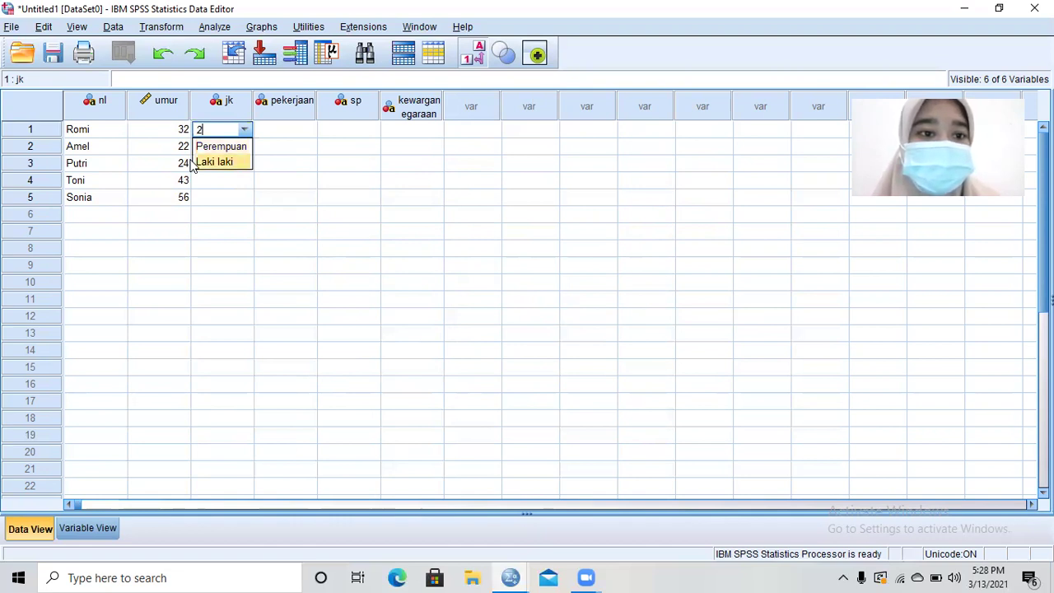
key(Return)
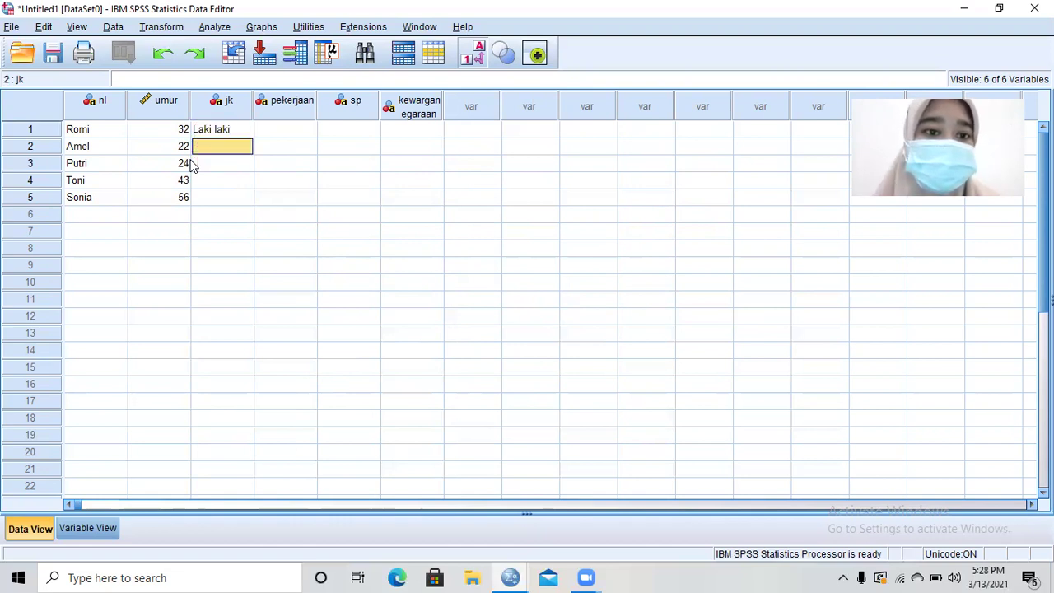
Set jk to Perempuan in rows 2, 3 and 5 and to Laki laki in row 4
text(1)
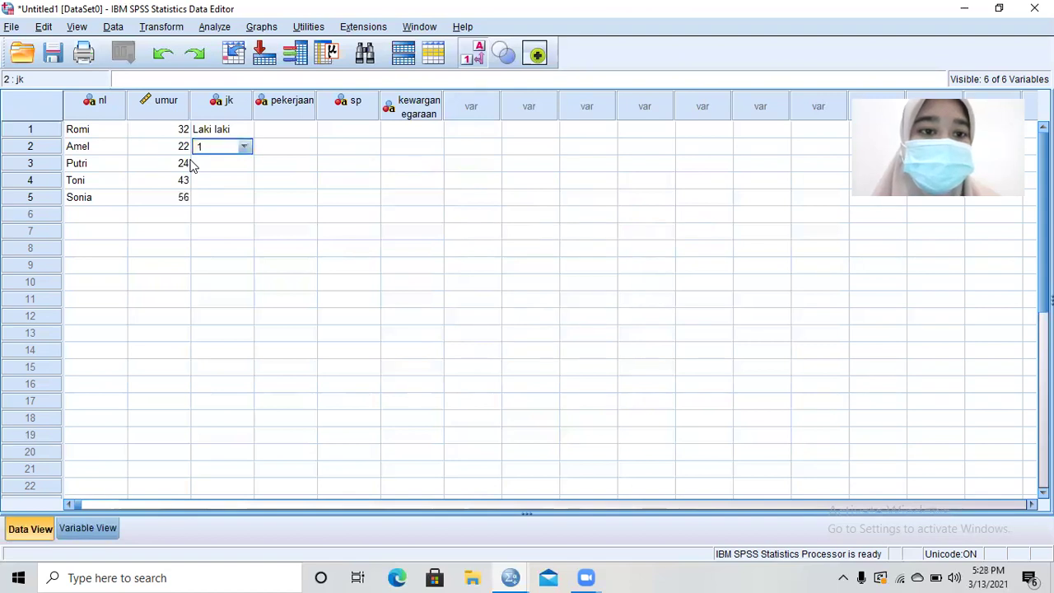
key(alt+Down)
key(Down)
key(Up)
key(Return)
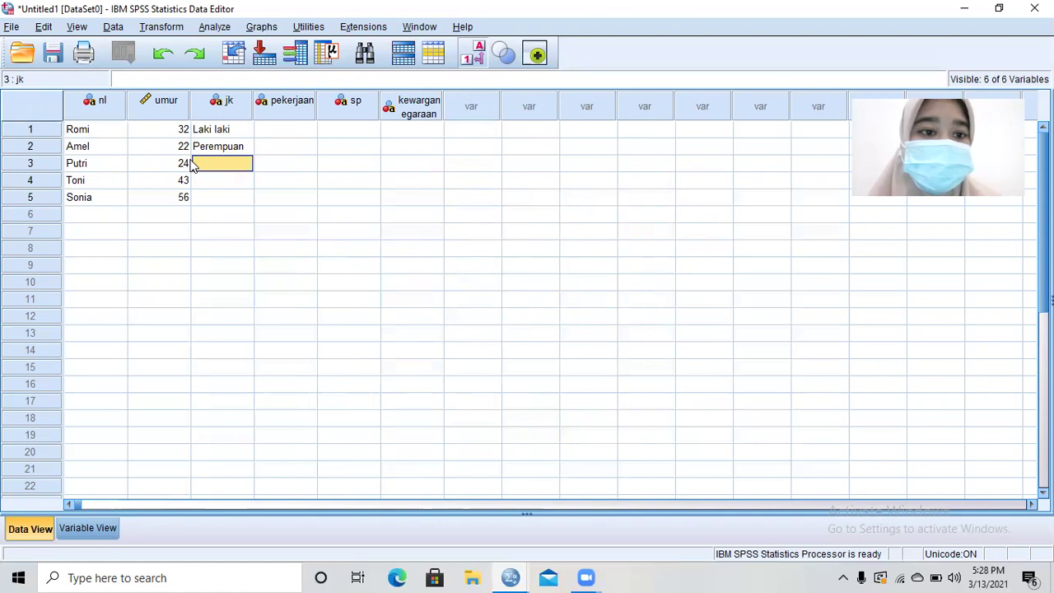
text(1)
key(Return)
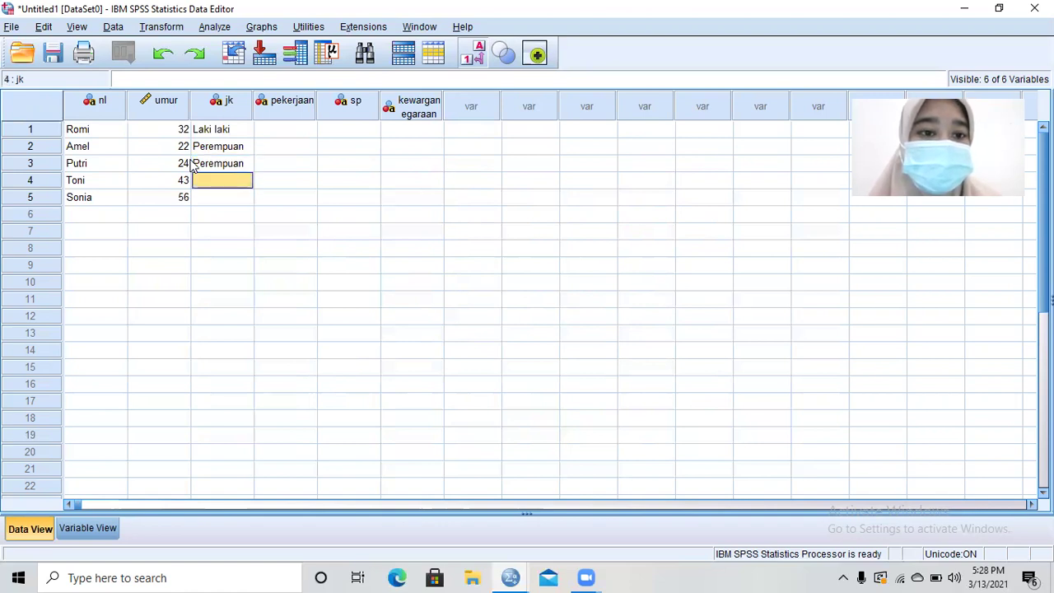
text(1)
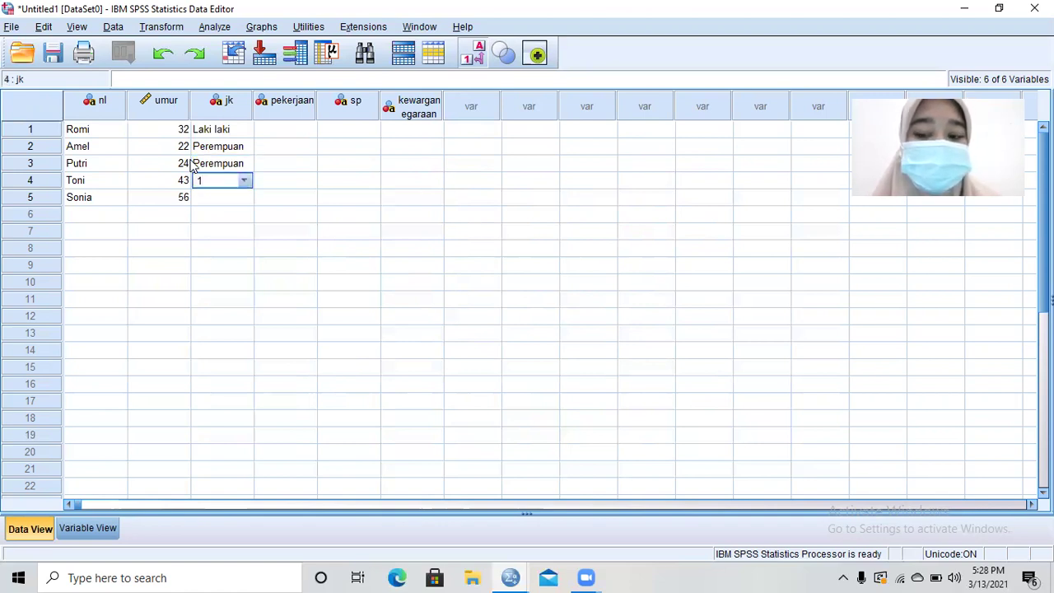
key(Return)
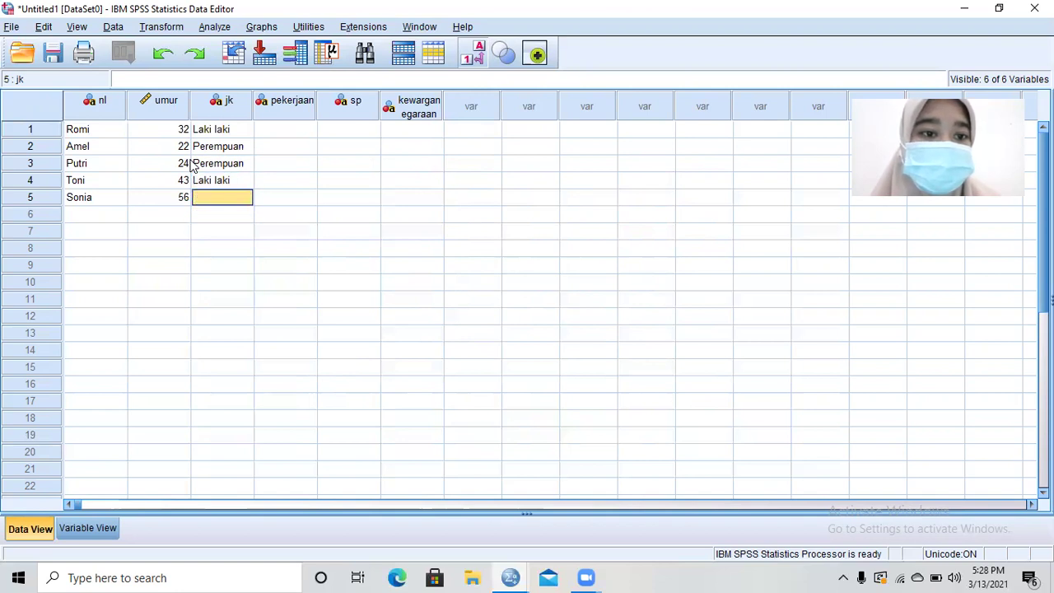
text(1)
key(Return)
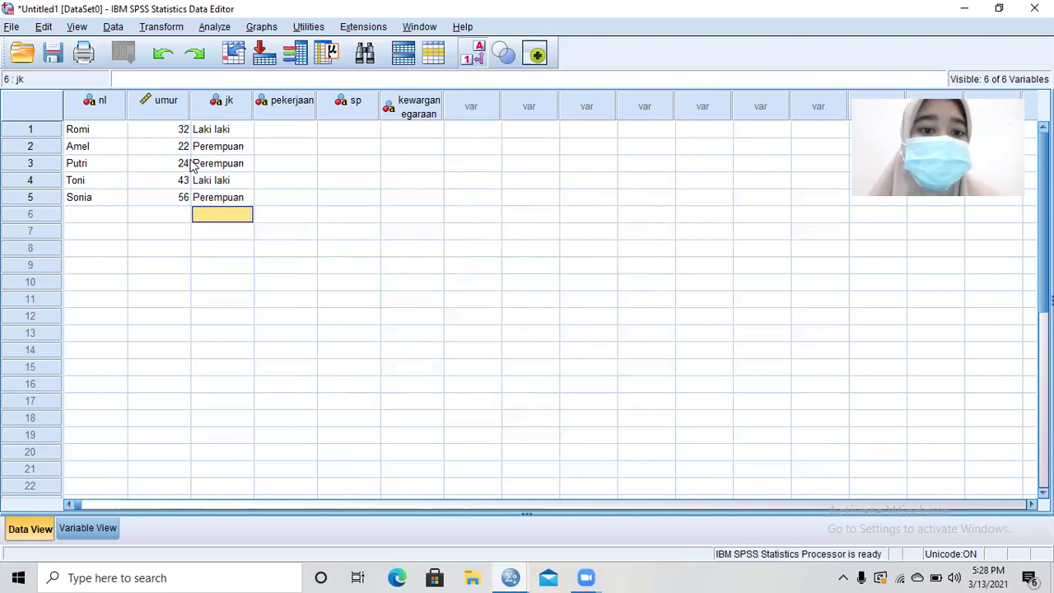
Set the first respondent's pekerjaan value in row 1 to Wiraswasta
key(Page_Down)
key(Up)
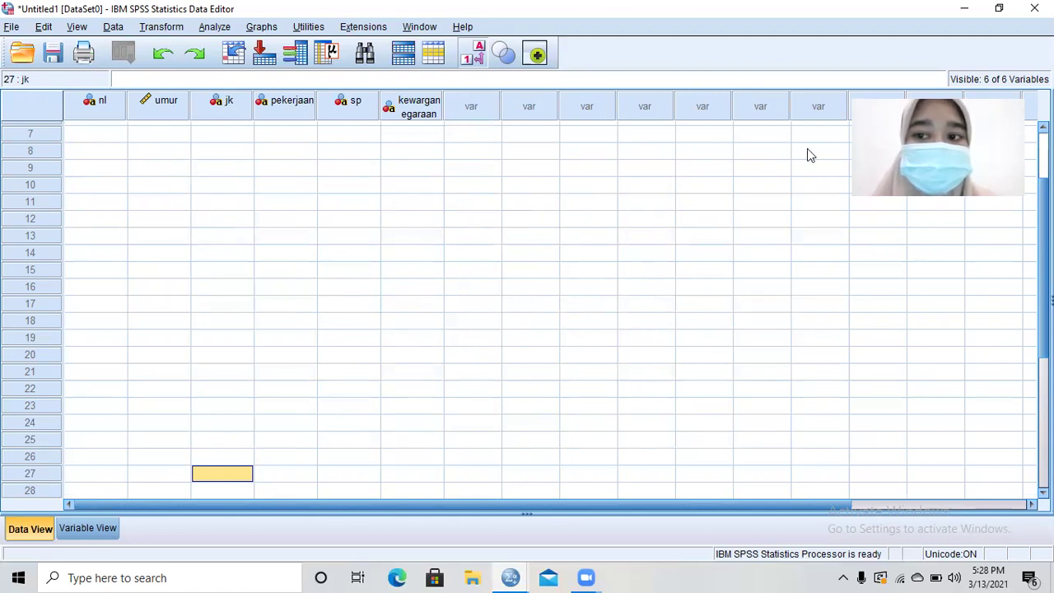
scroll(807, 153, up, 2)
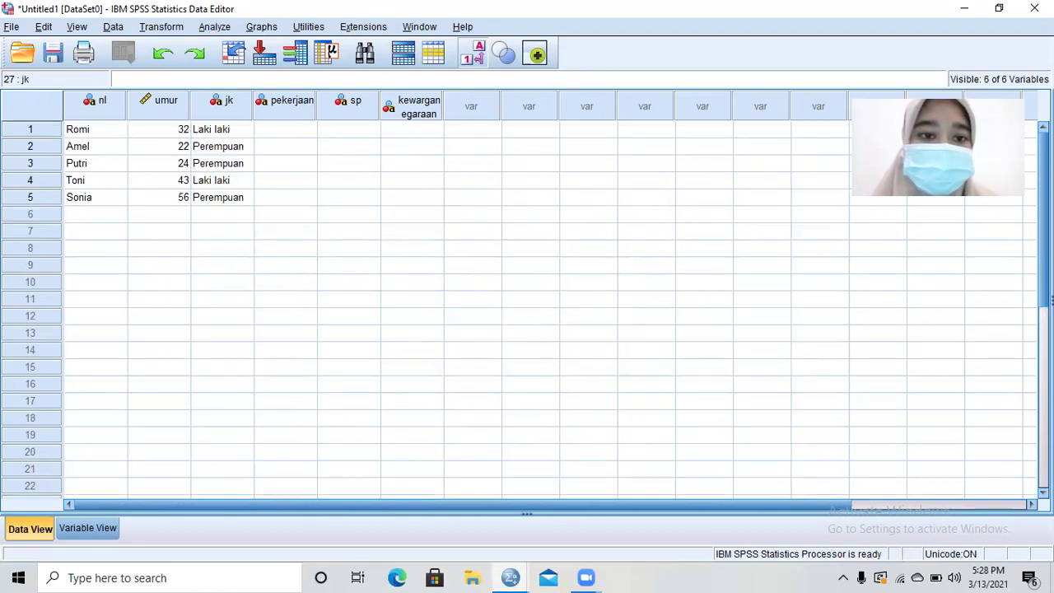
click(308, 130)
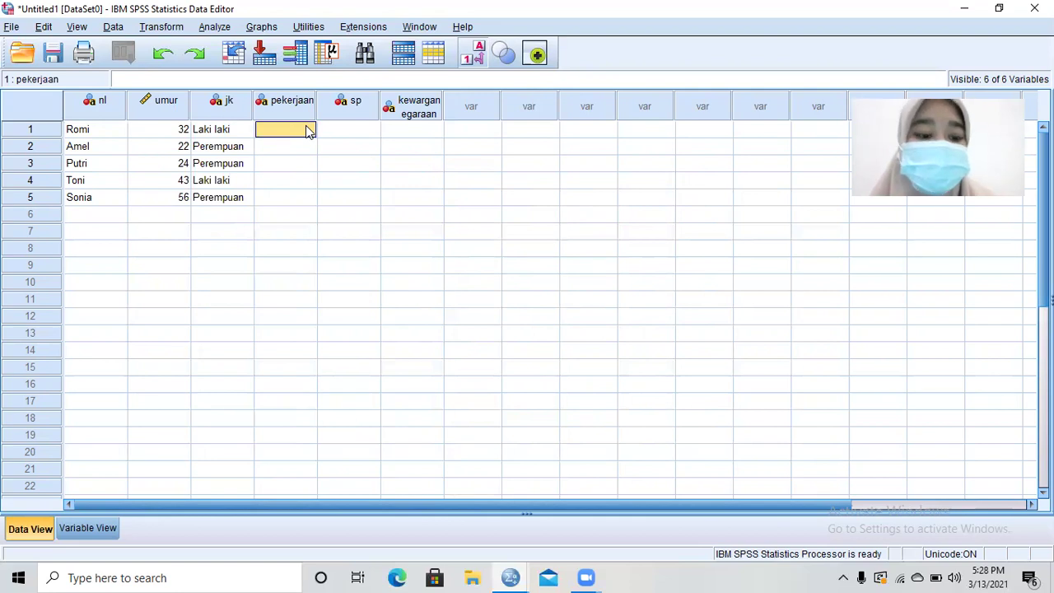
text(1)
key(Down)
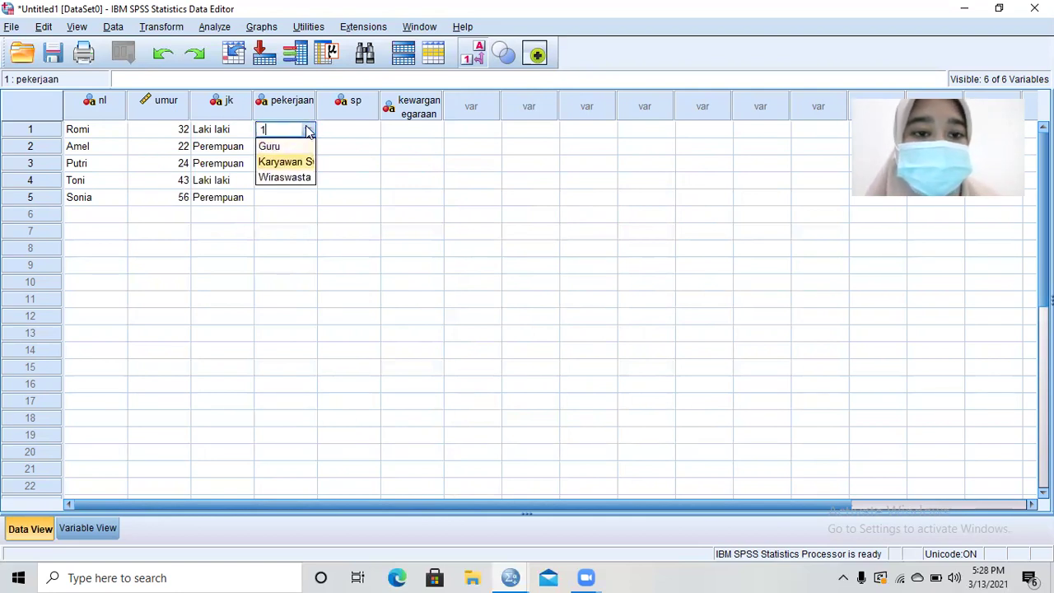
key(Down)
key(Return)
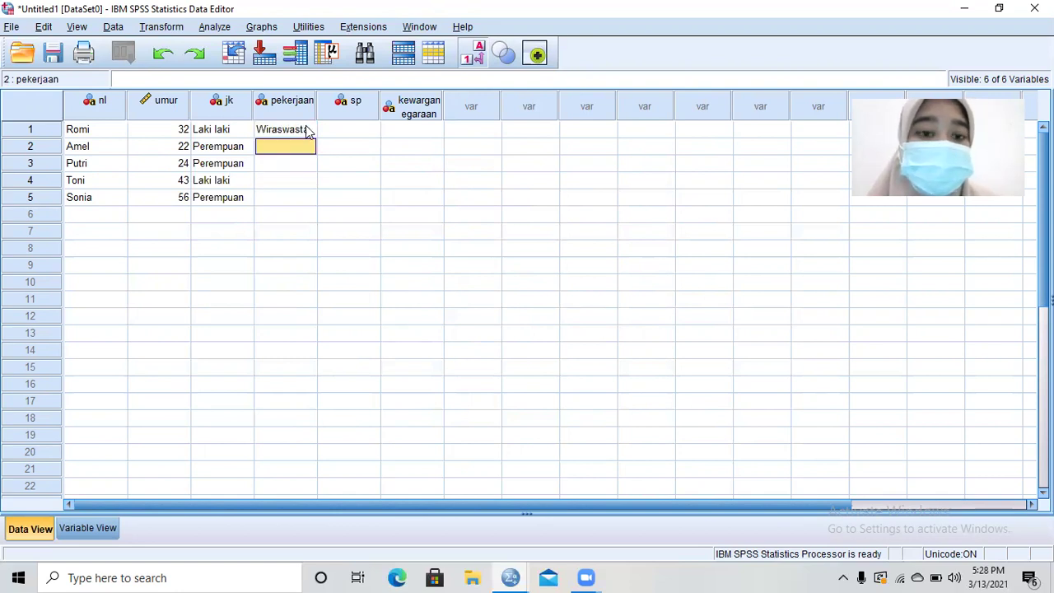
Set pekerjaan to Guru in rows 2 and 3 and to code 2, the Karyawan option, in row 4
text(Guru)
key(Return)
text(1)
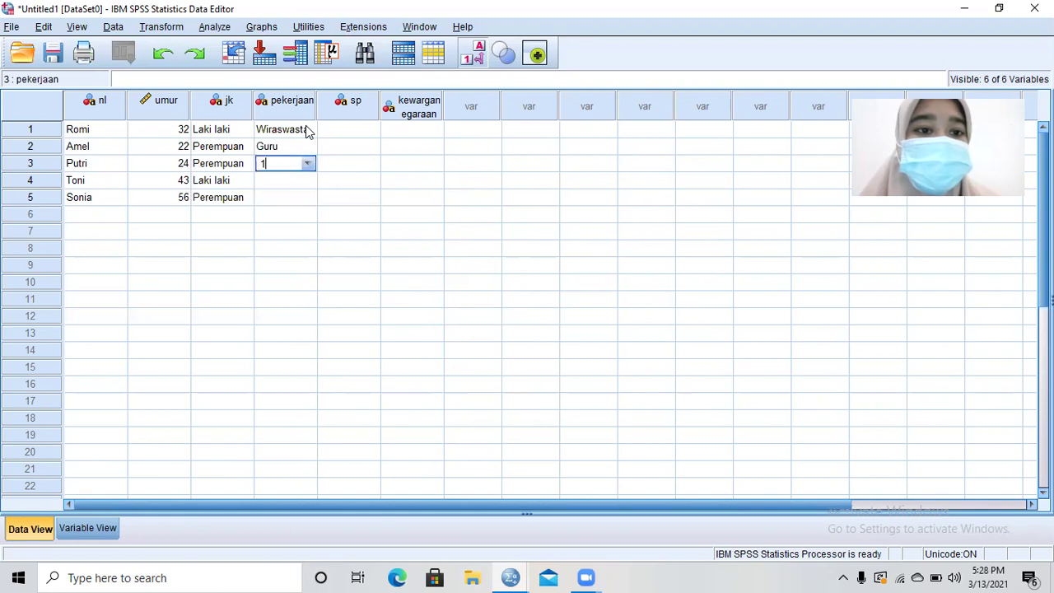
key(Return)
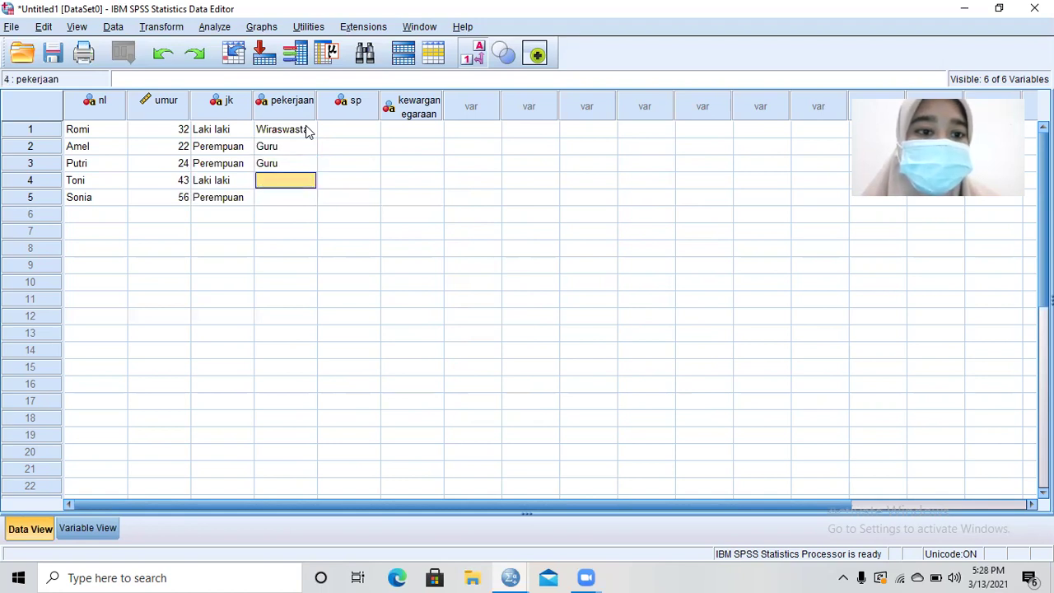
text(2)
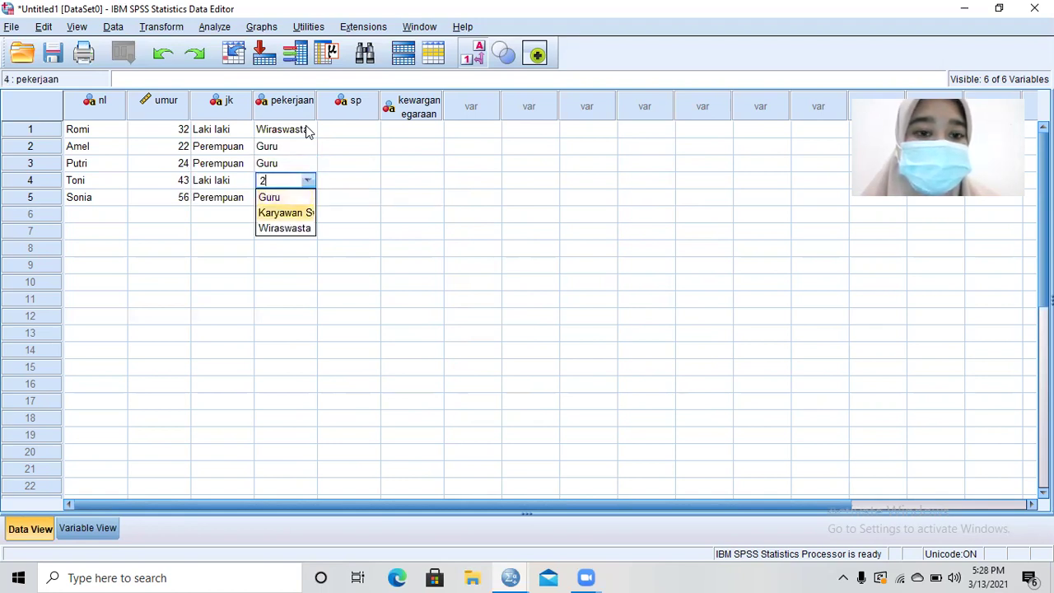
key(Return)
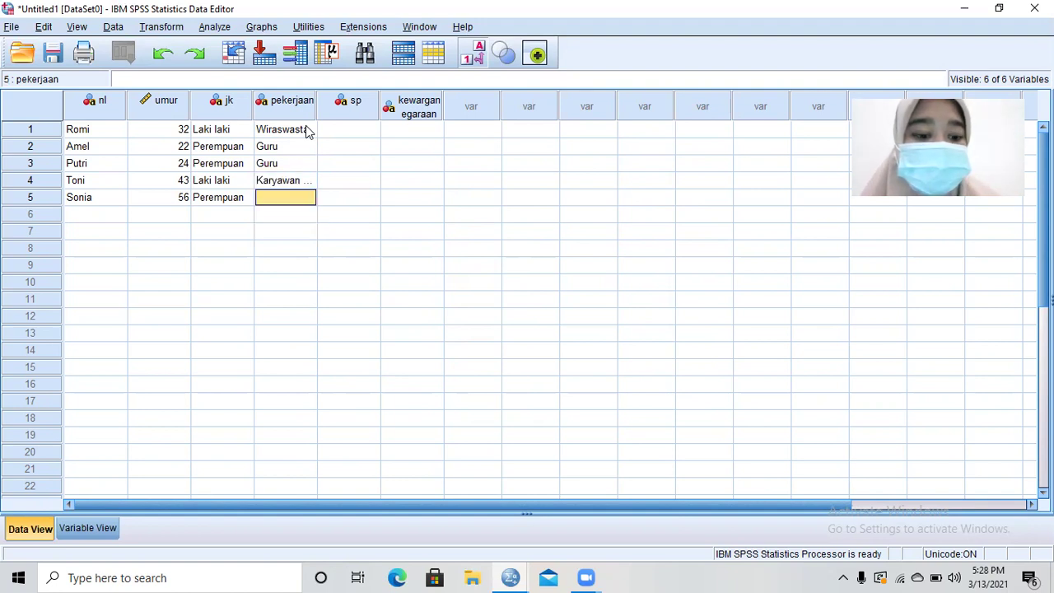
Set pekerjaan in row 5 to code 3, Wiraswasta, and sp in row 1 to code 1, Kawin
text(3)
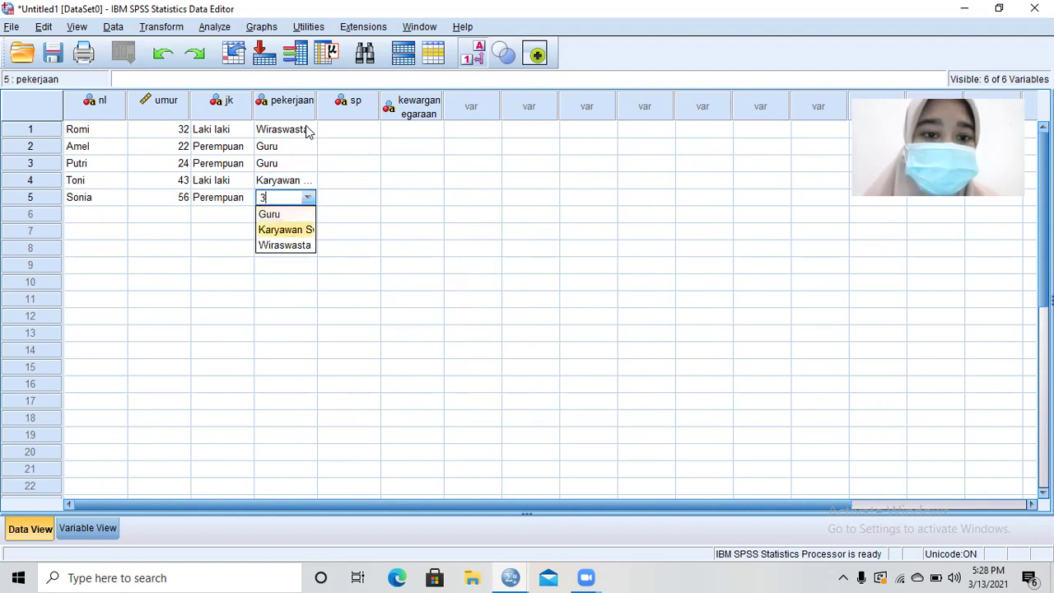
key(Return)
key(Up)
key(Up)
key(Up)
key(Up)
key(Up)
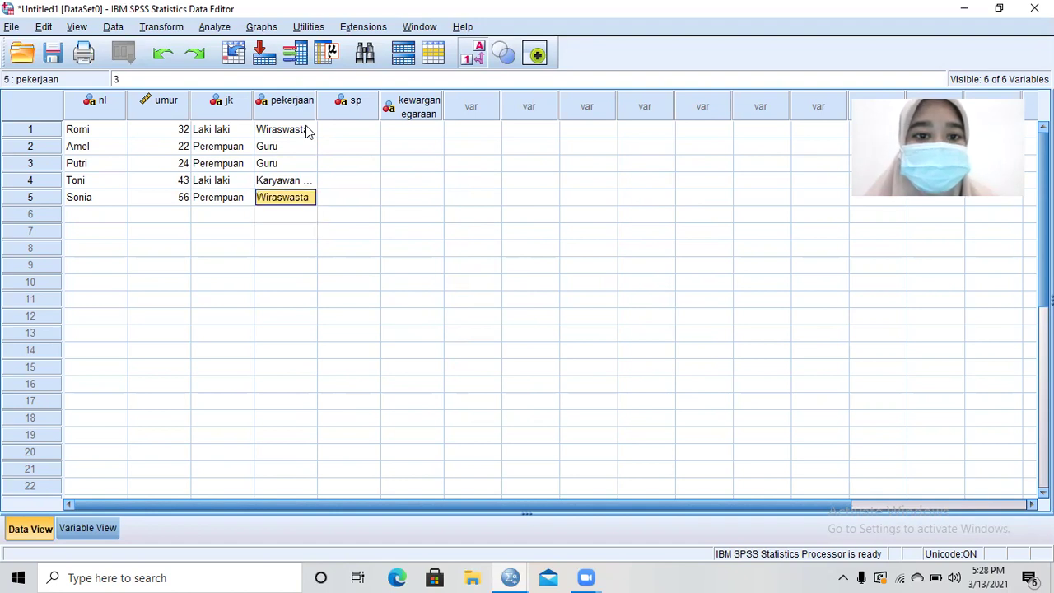
key(Right)
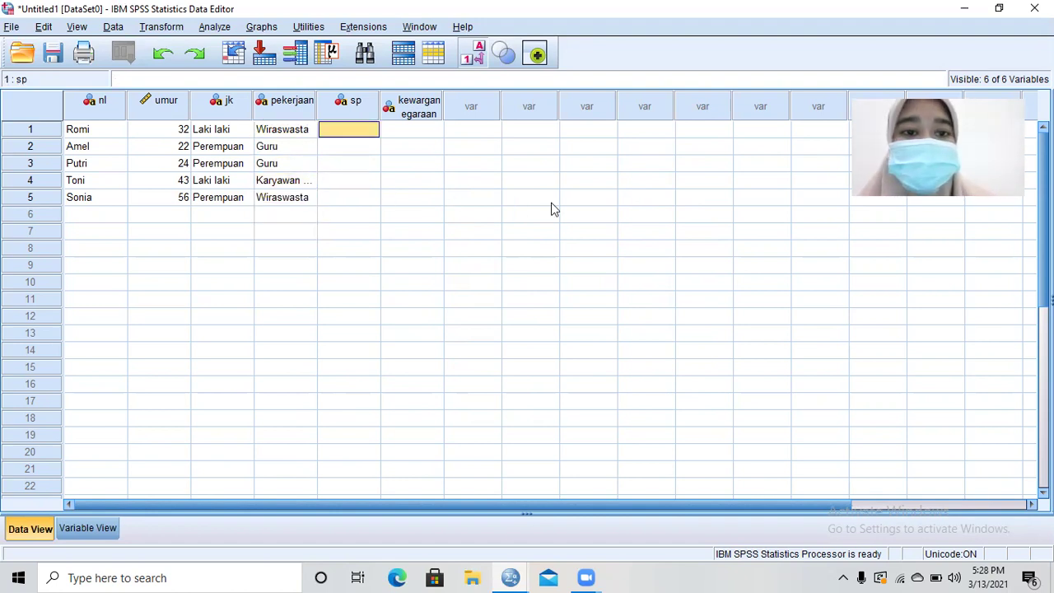
text(1)
key(Down)
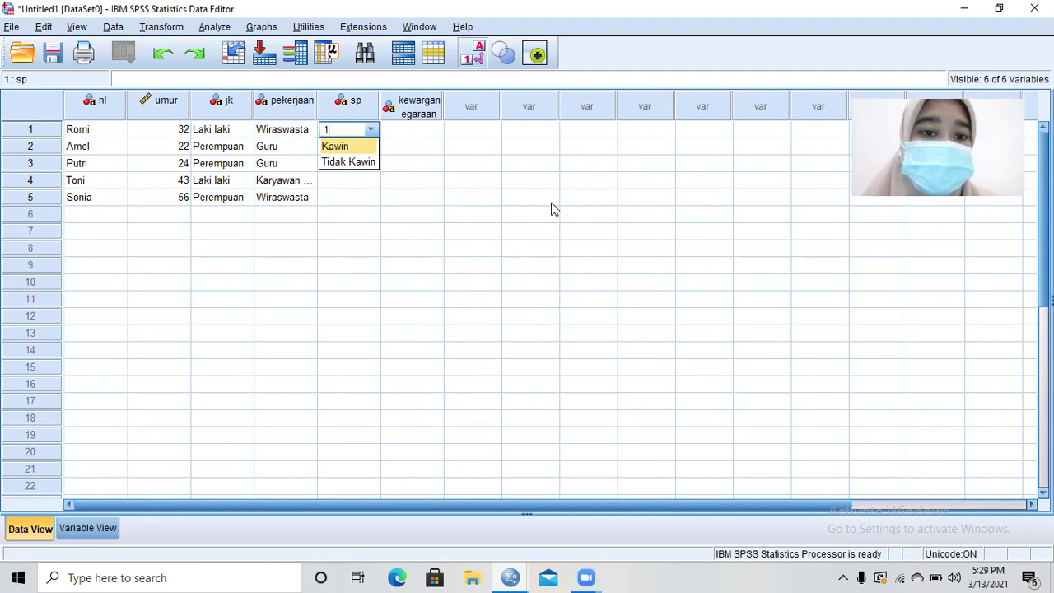
key(Return)
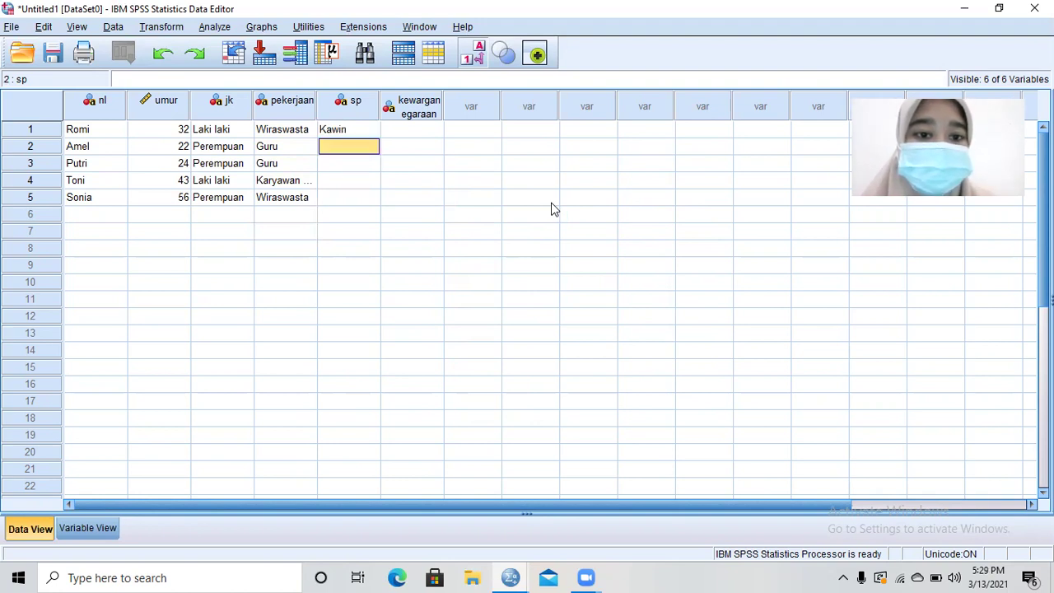
Set sp to Tidak Kawin (code 2) in rows 2 and 4 and to Kawin (code 1) in rows 3 and 5
text(2)
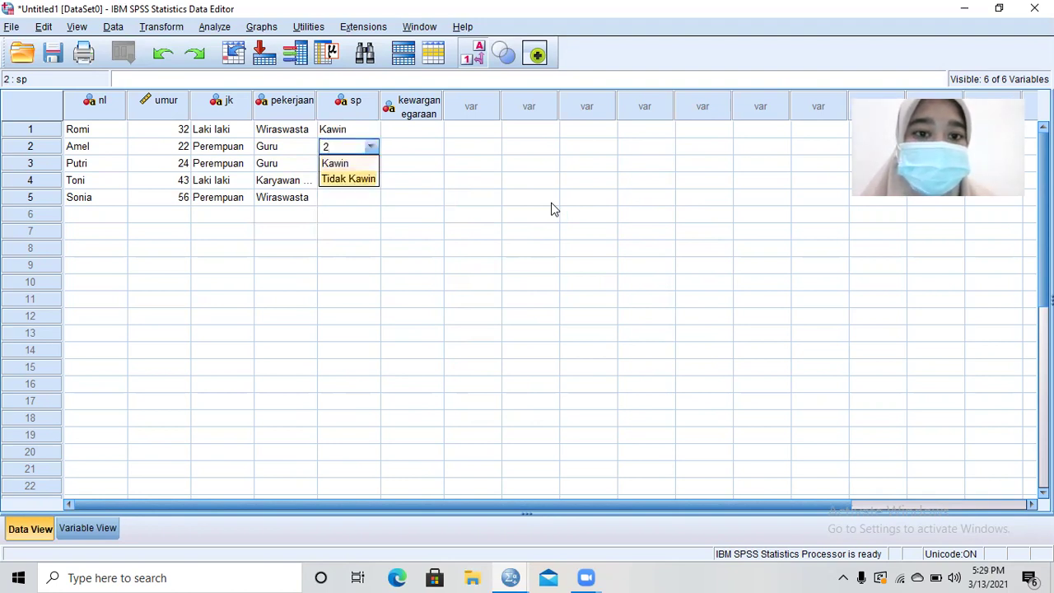
key(Return)
text(1)
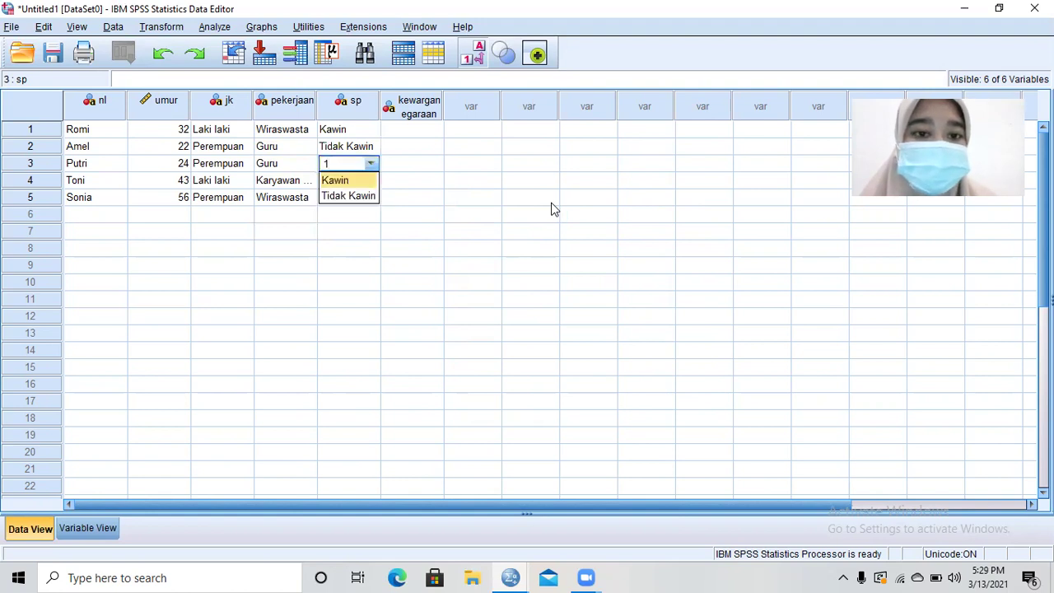
key(Return)
key(Down)
key(Up)
text(2)
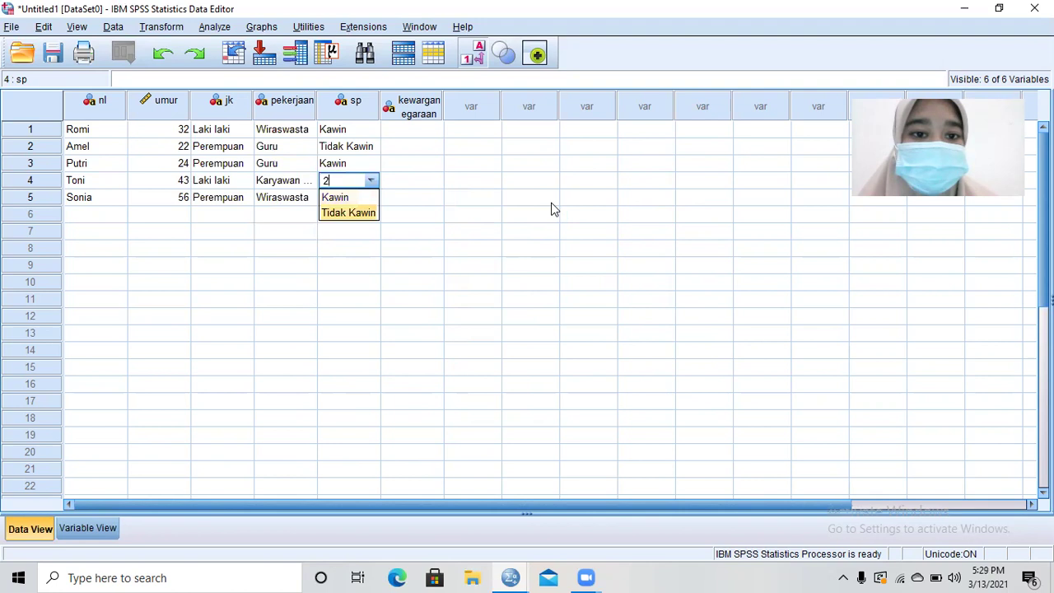
key(Return)
text(1)
key(Return)
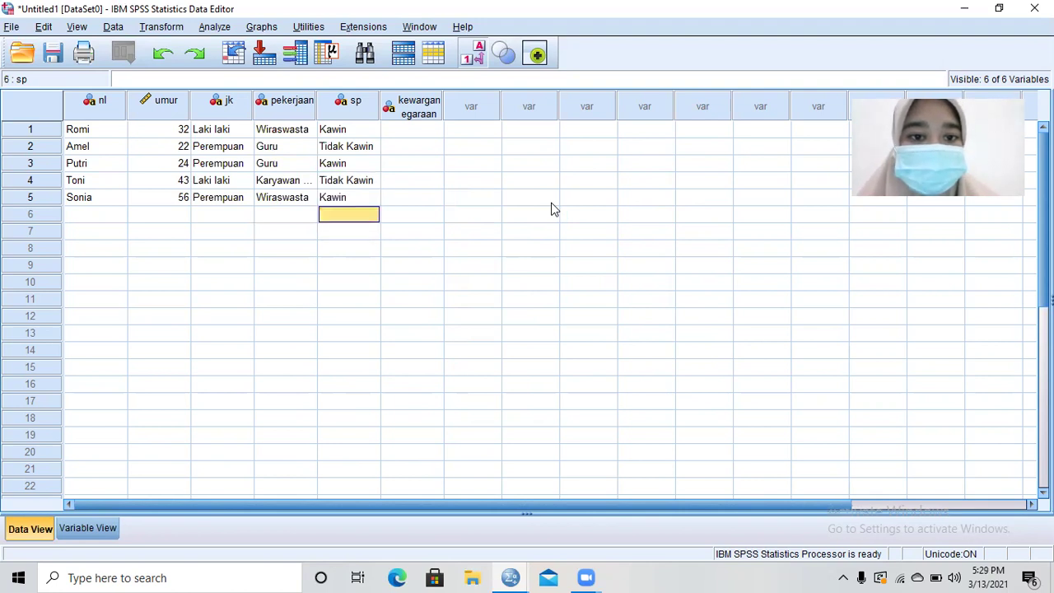
Set the first respondent's kewarganegaraan value in row 1 to code 1, Indonesia
key(Page_Down)
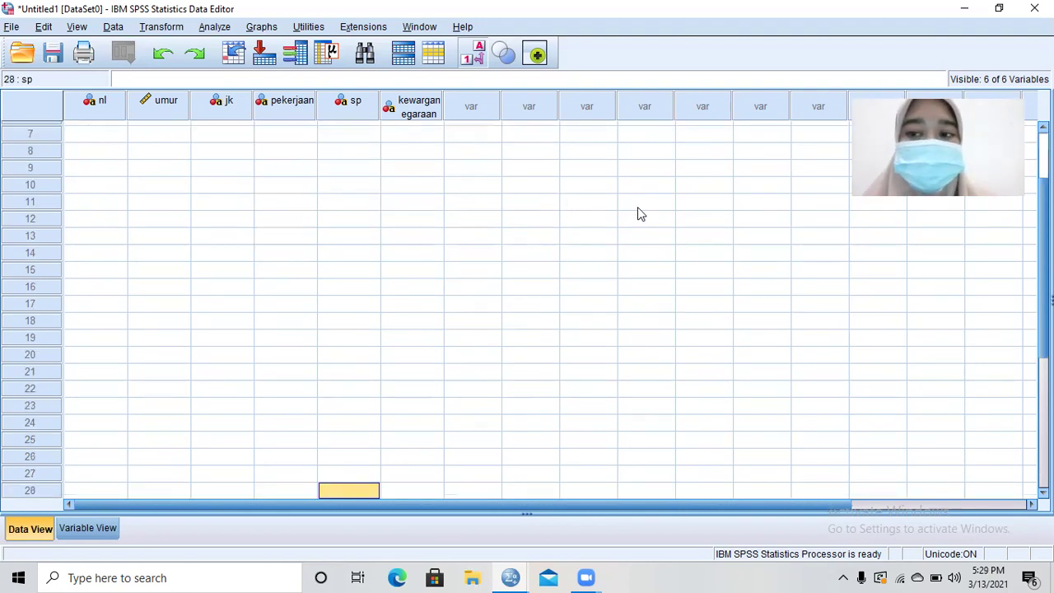
scroll(527, 309, up, 2)
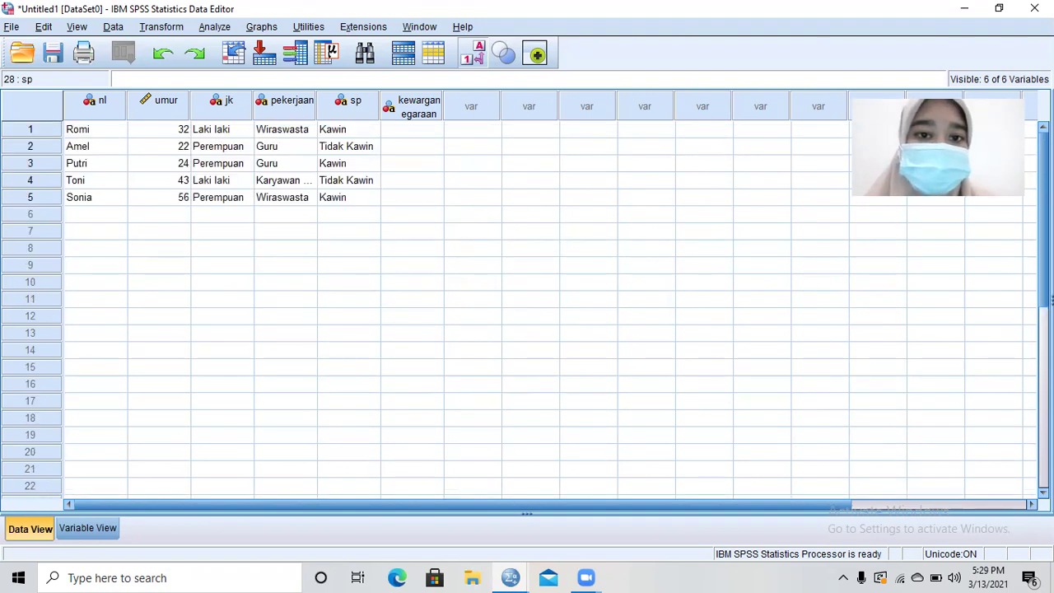
click(418, 130)
text(1)
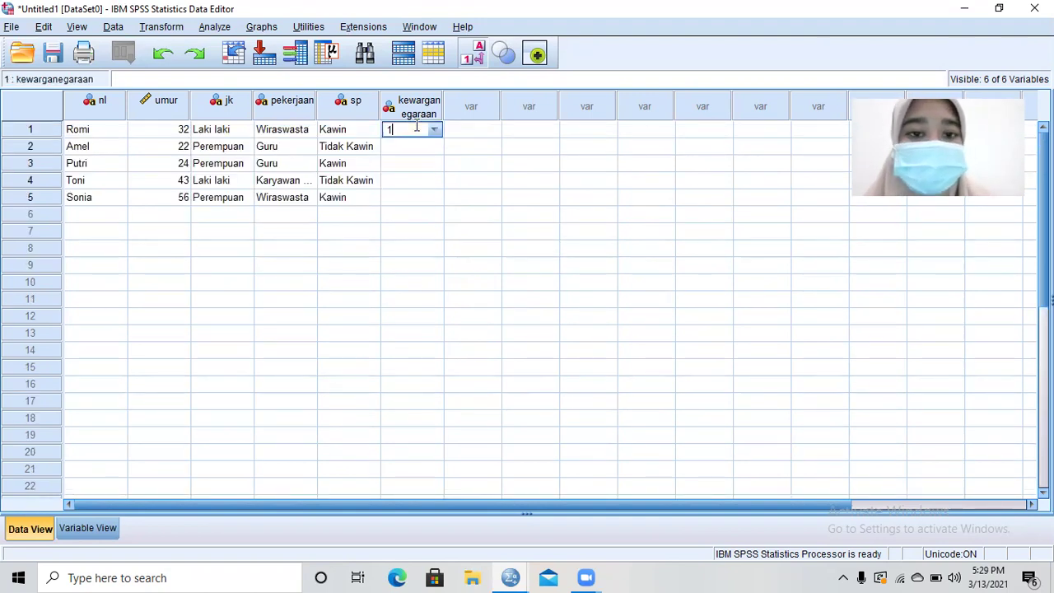
key(Return)
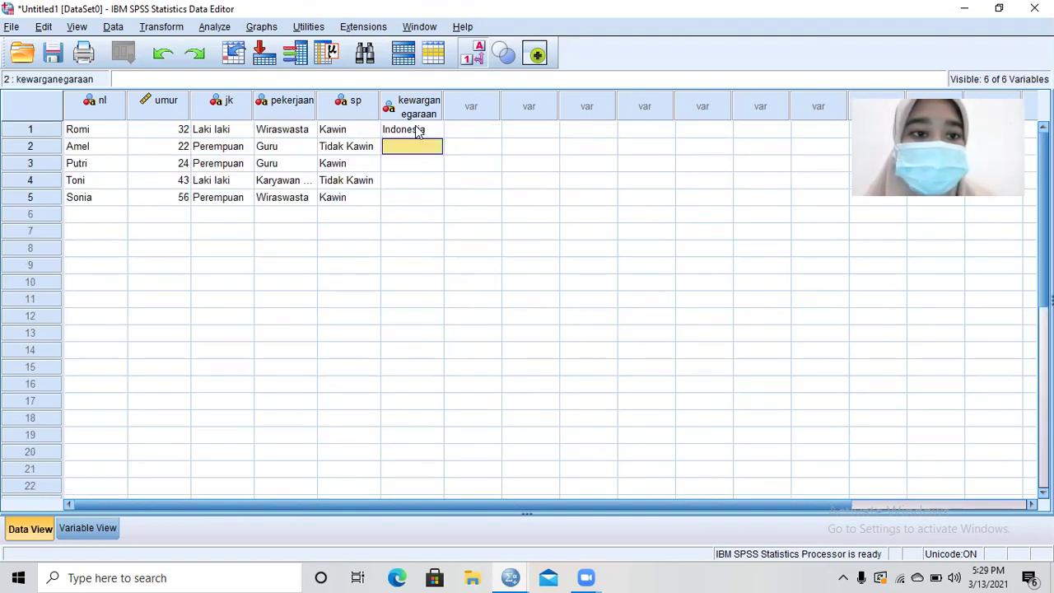
Set kewarganegaraan to Asing in row 1 and to code 1, Indonesia, in rows 2 to 5
click(417, 130)
text(1)
key(Down)
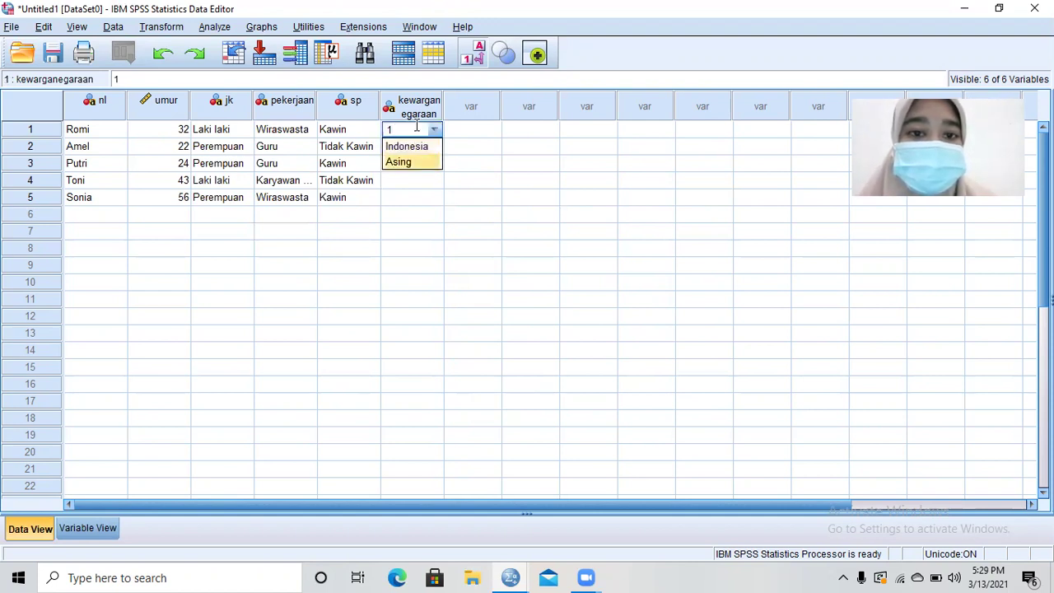
key(Return)
text(1)
key(Return)
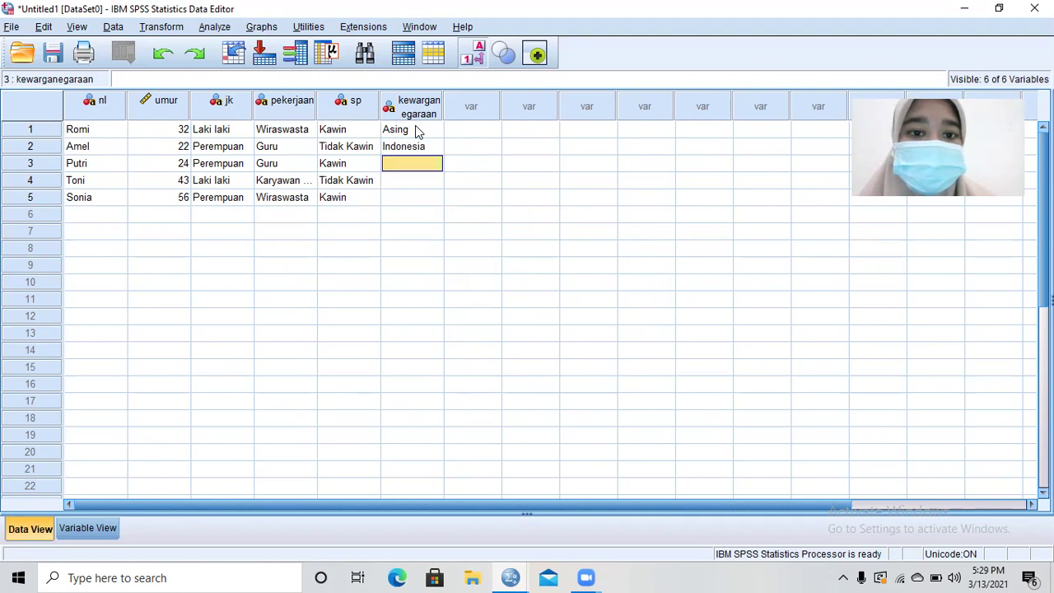
text(1)
key(Return)
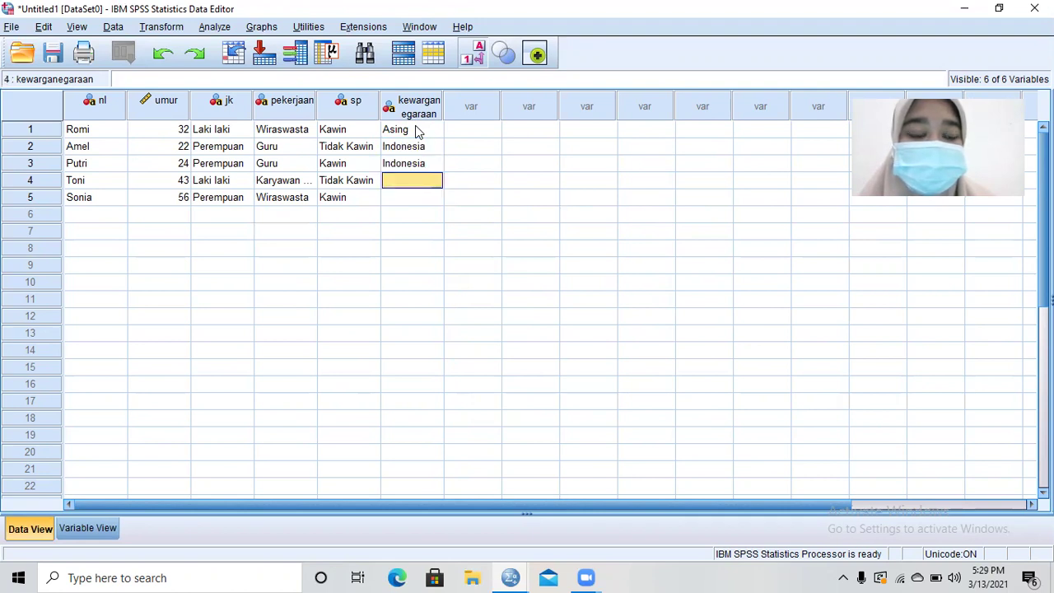
text(1)
key(Return)
text(1)
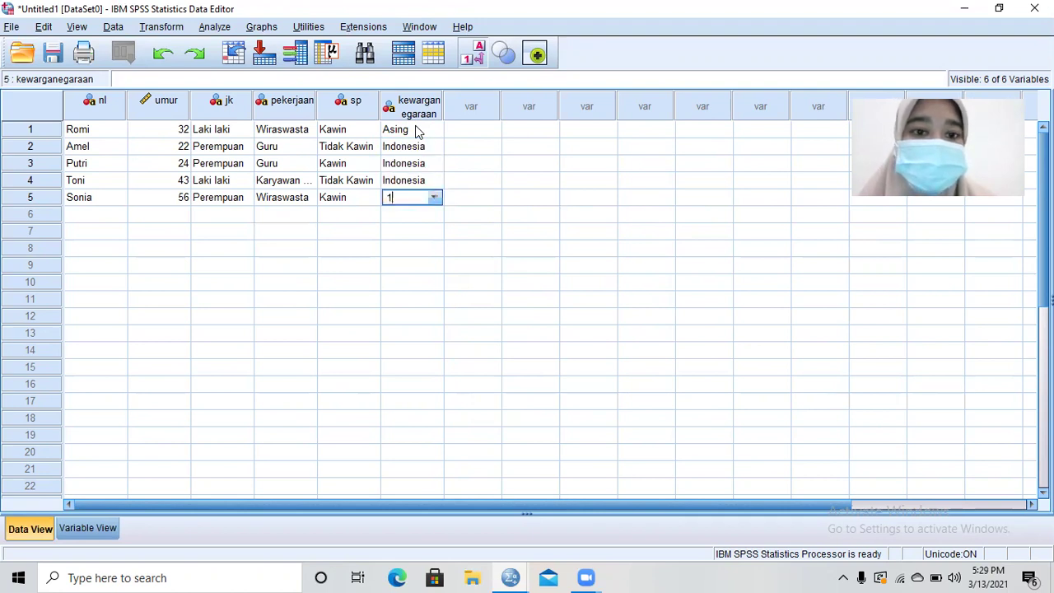
key(Return)
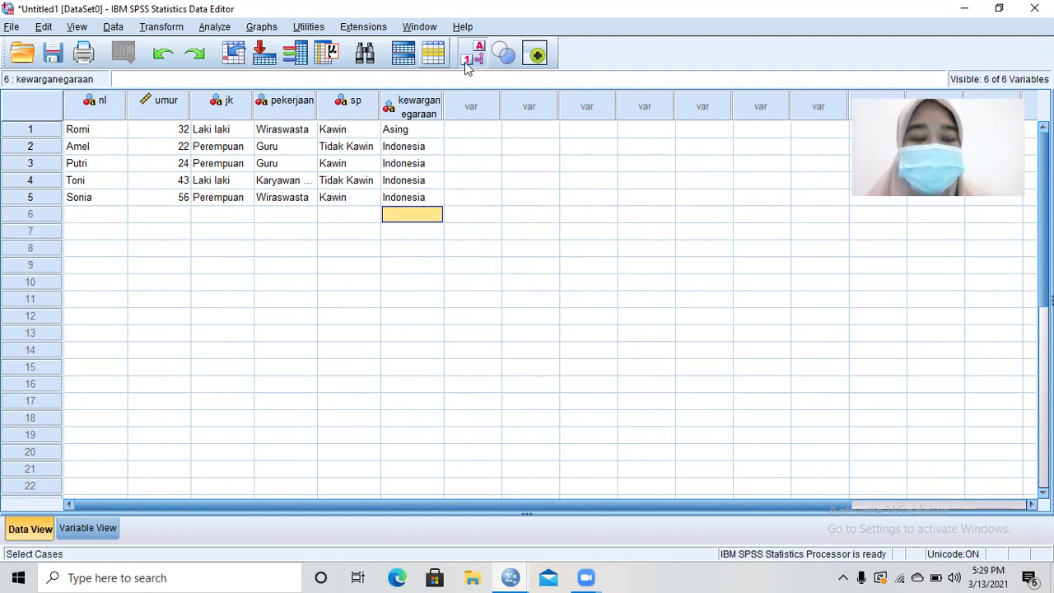
click(13, 27)
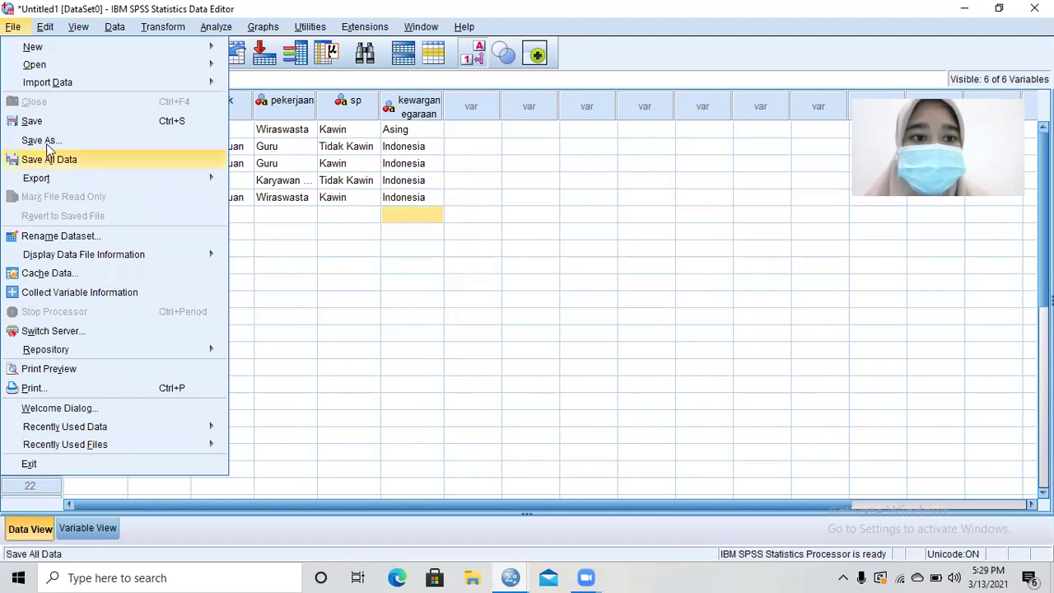
click(403, 265)
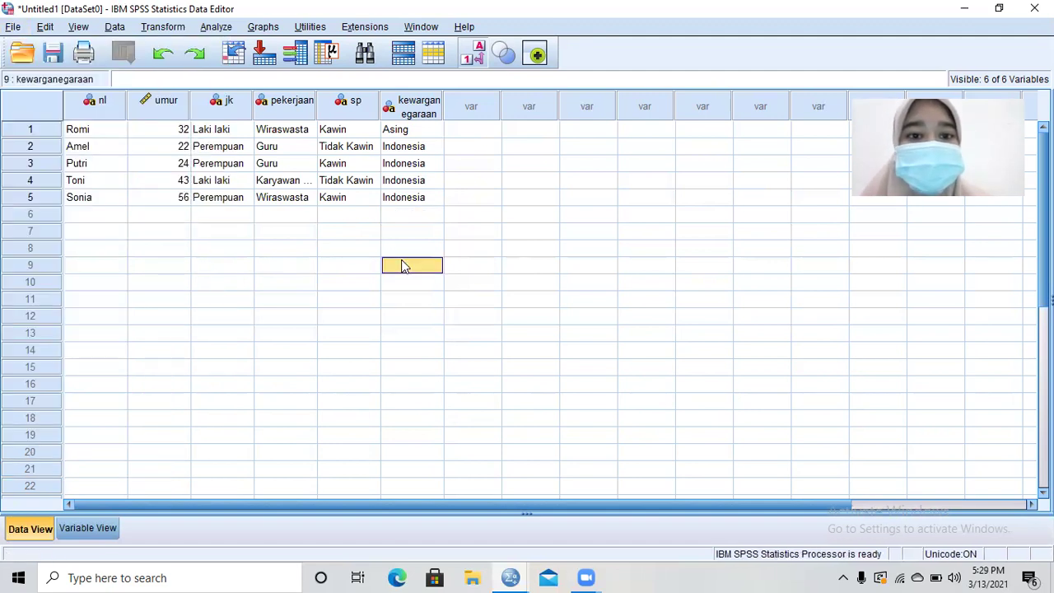
click(426, 216)
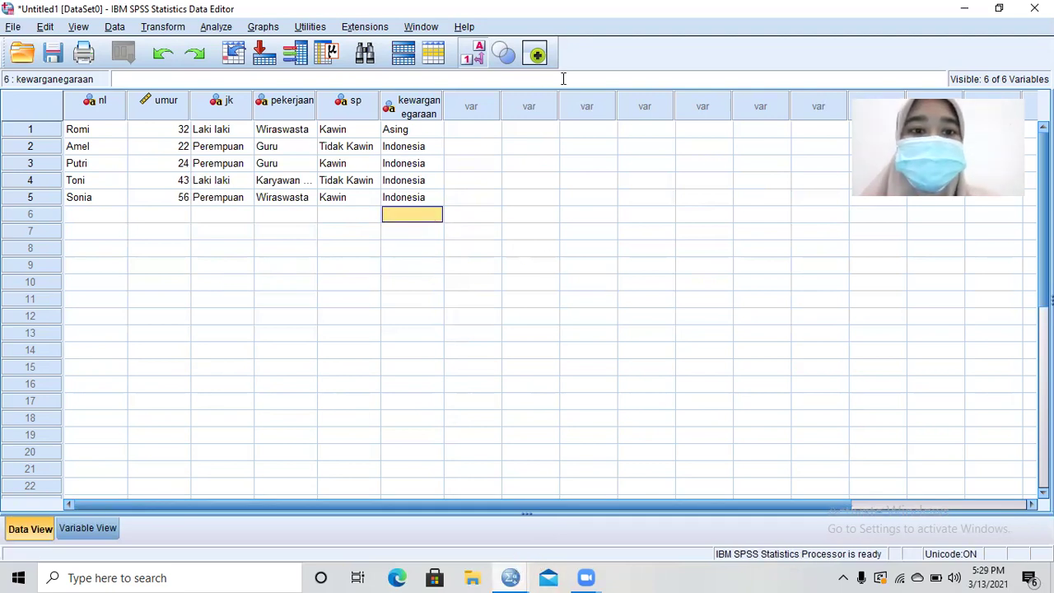